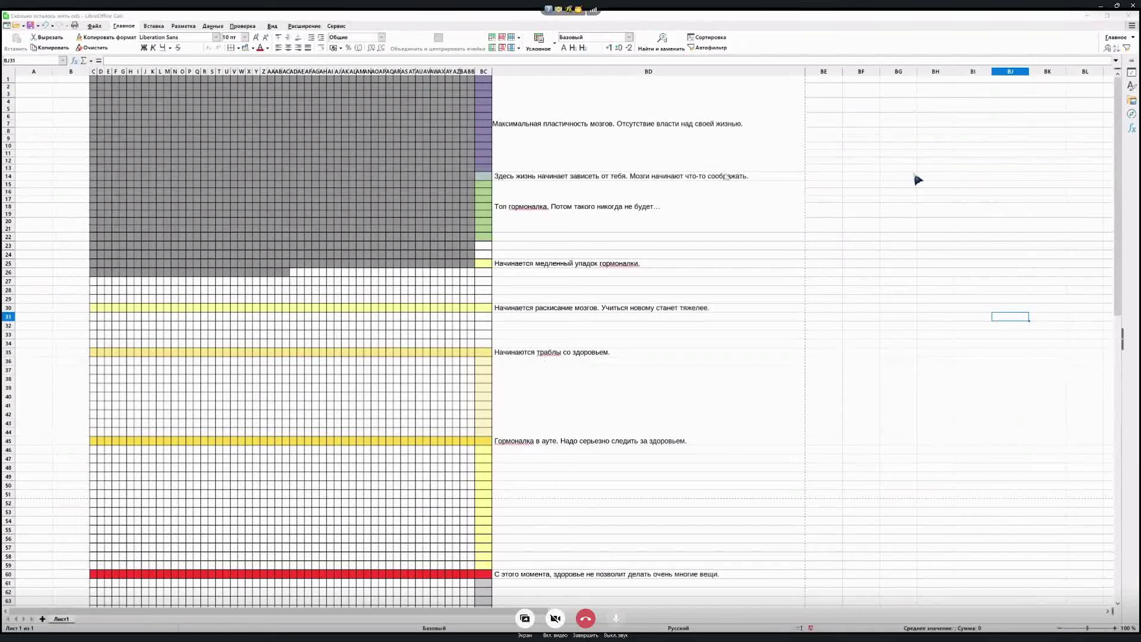
Examine the life grid's week columns and year rows, from row 1 down to the dark limit row 75
click(742, 14)
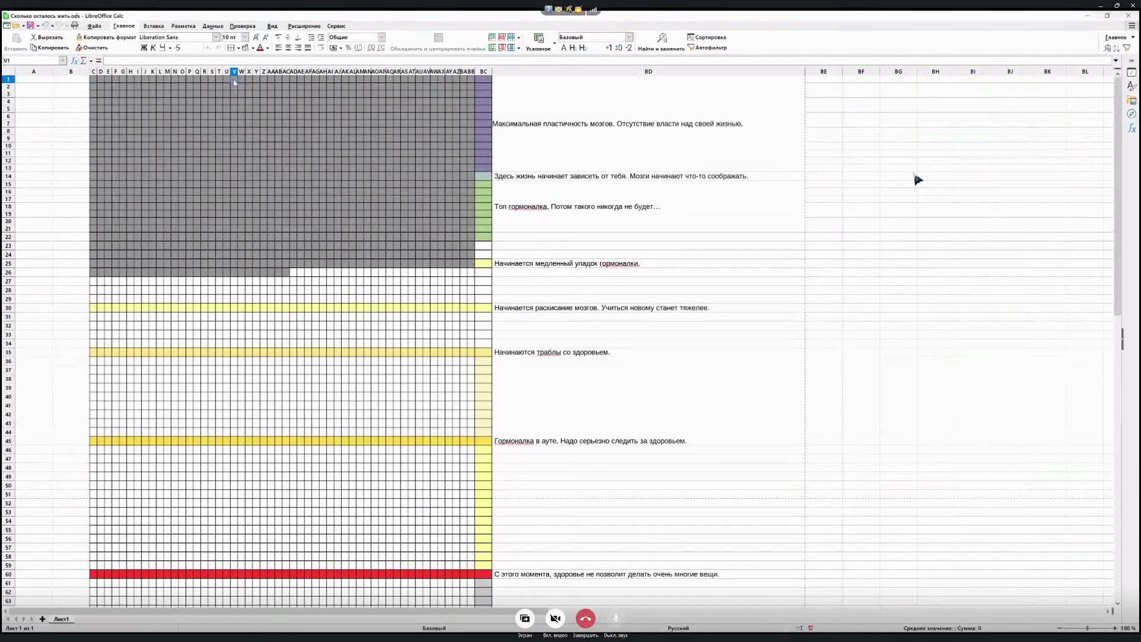
click(464, 83)
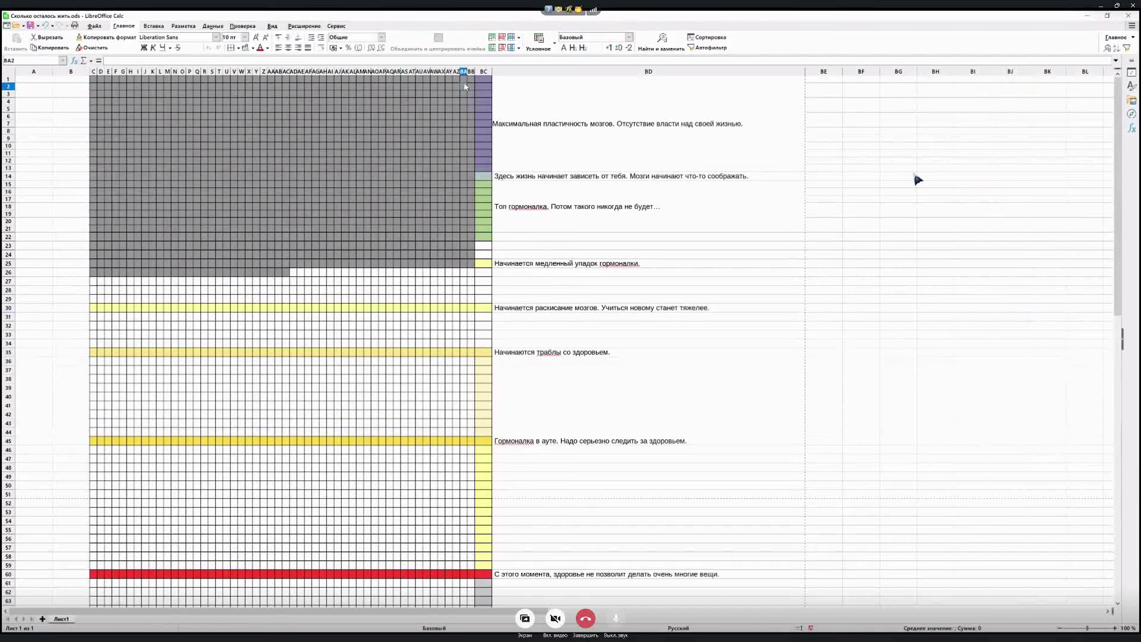
click(7, 79)
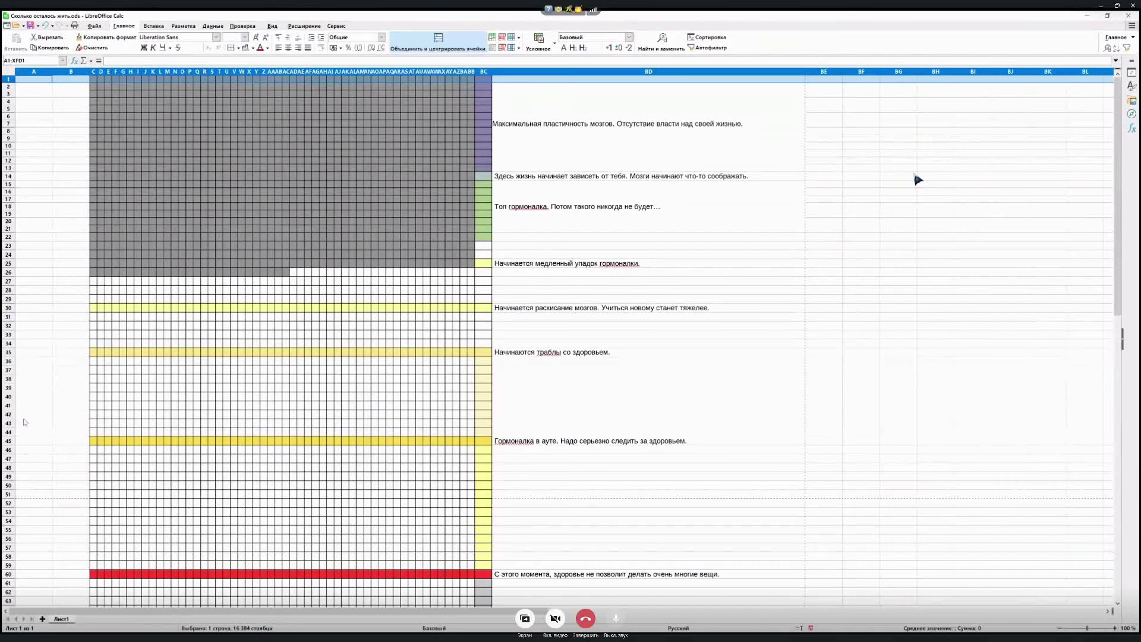
scroll(17, 421, down, 6)
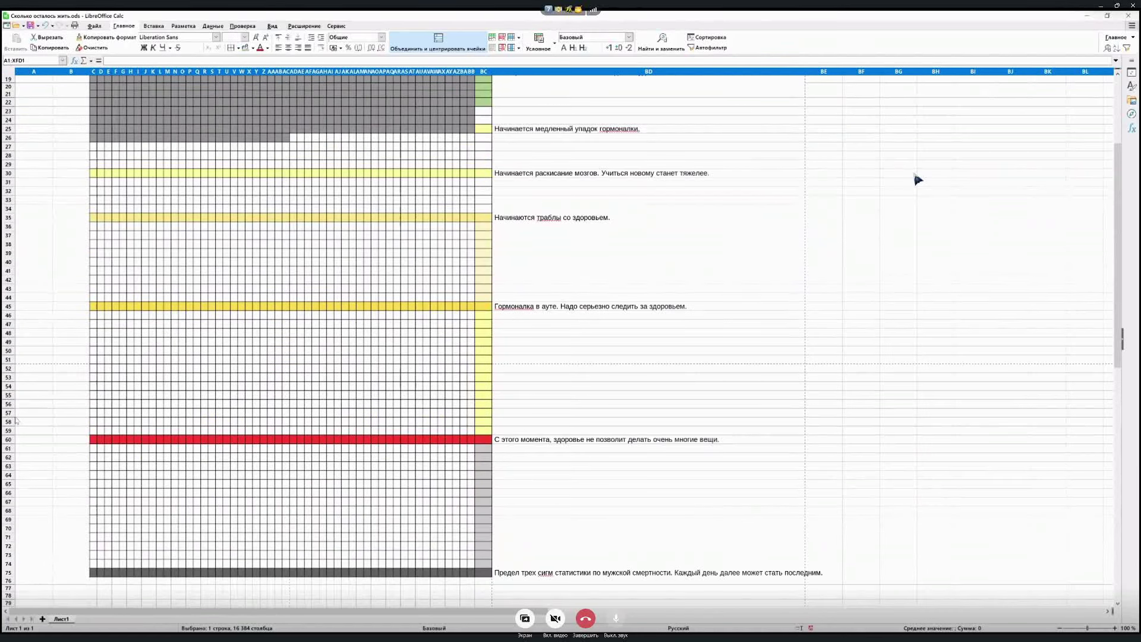
click(8, 572)
scroll(34, 369, up, 9)
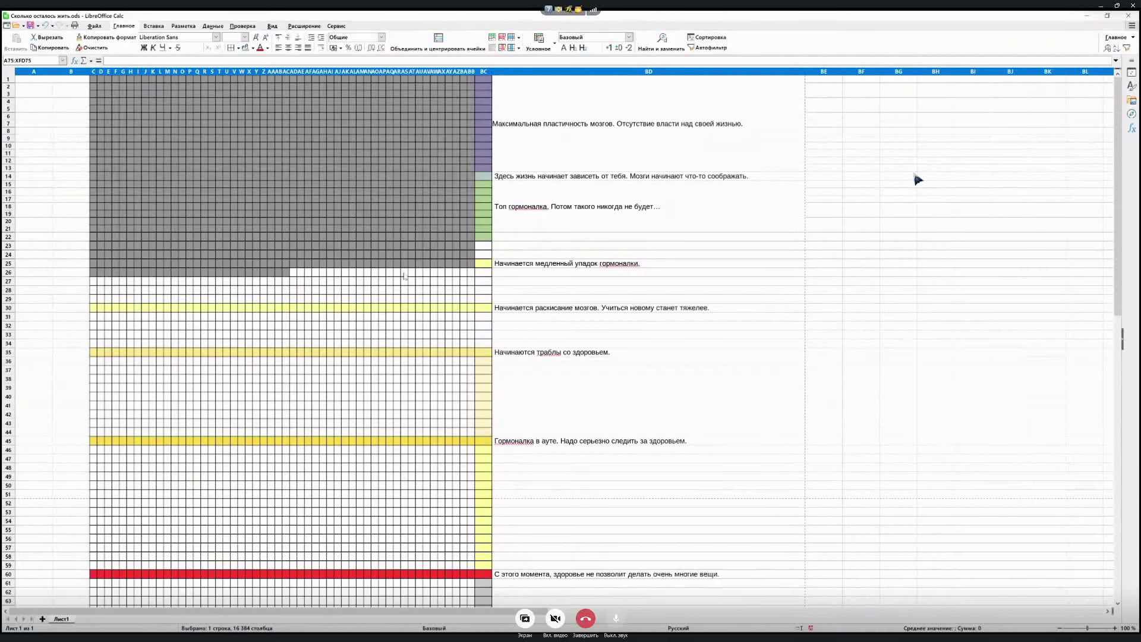
click(10, 79)
click(7, 102)
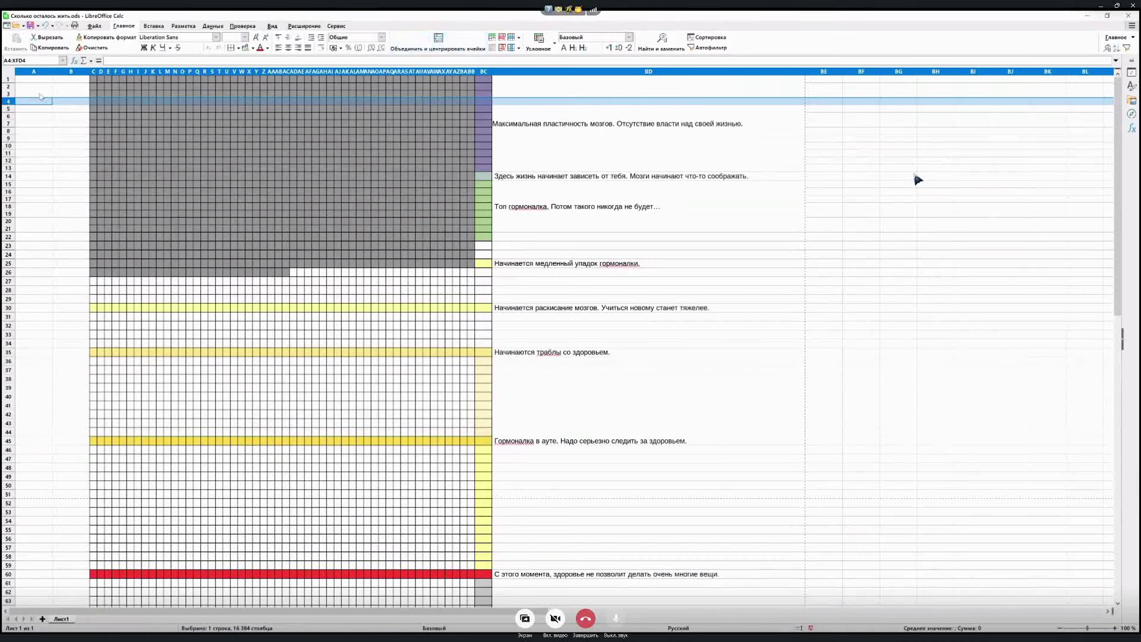
click(10, 80)
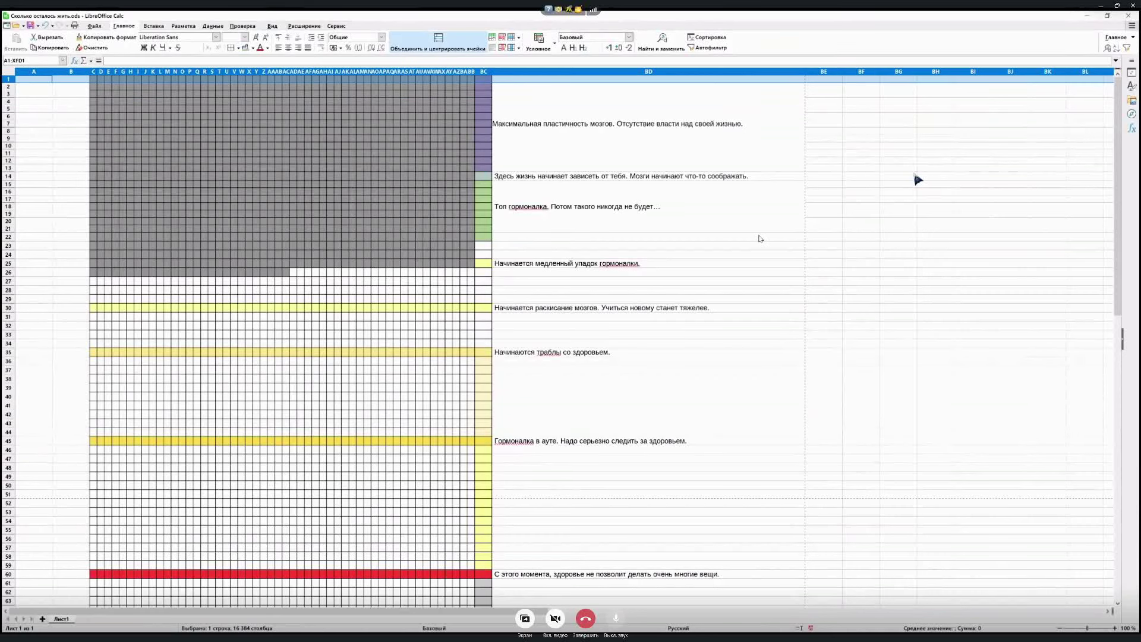
scroll(758, 238, down, 2)
scroll(758, 238, up, 2)
Compare the end of the grey shaded area in row 26 with the limit row 75 and its note
click(285, 273)
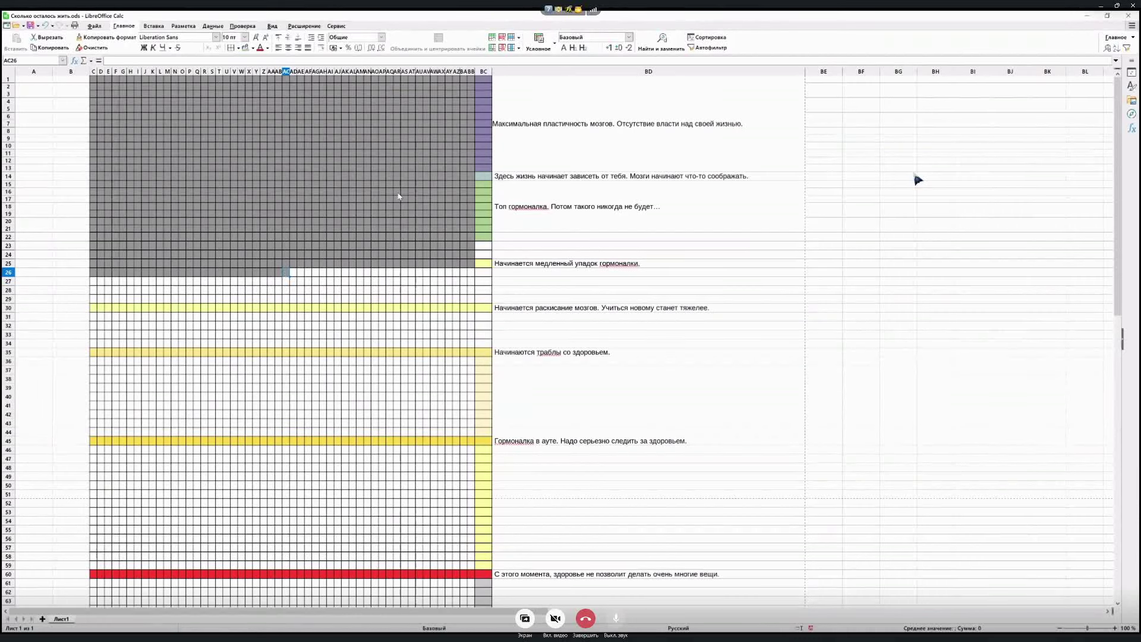
scroll(399, 196, down, 6)
scroll(399, 196, down, 6)
click(8, 418)
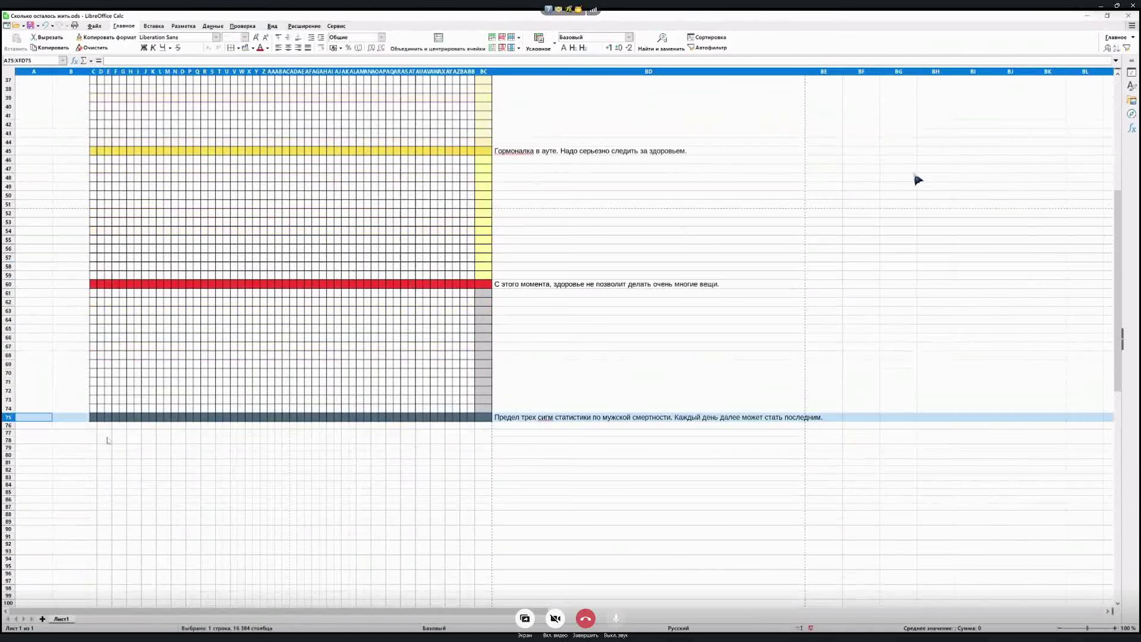
click(123, 418)
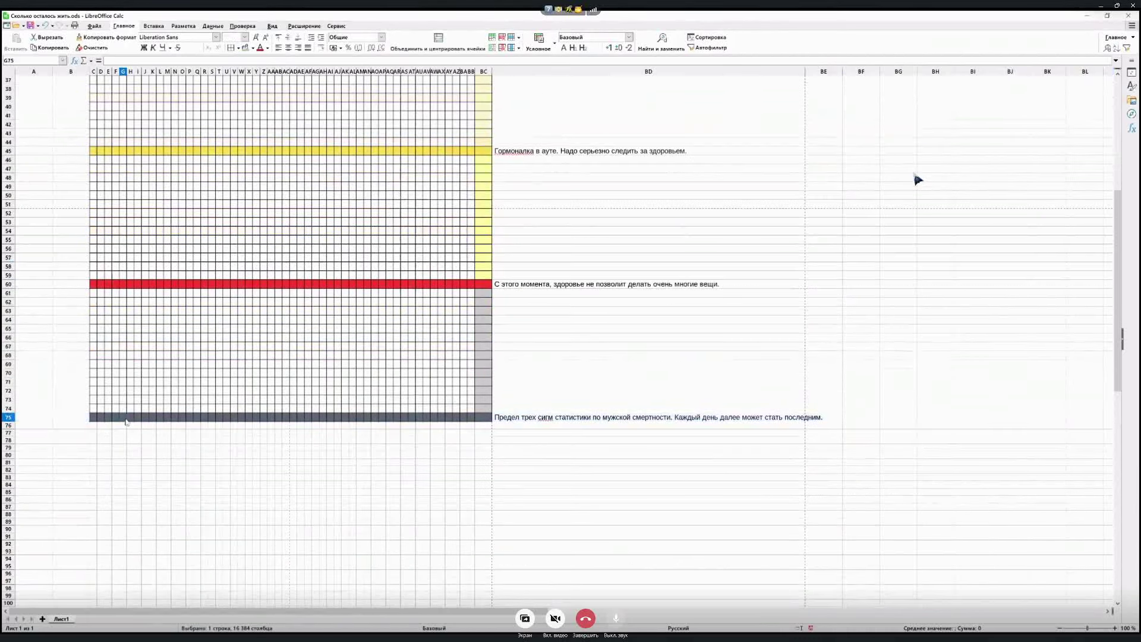
click(9, 417)
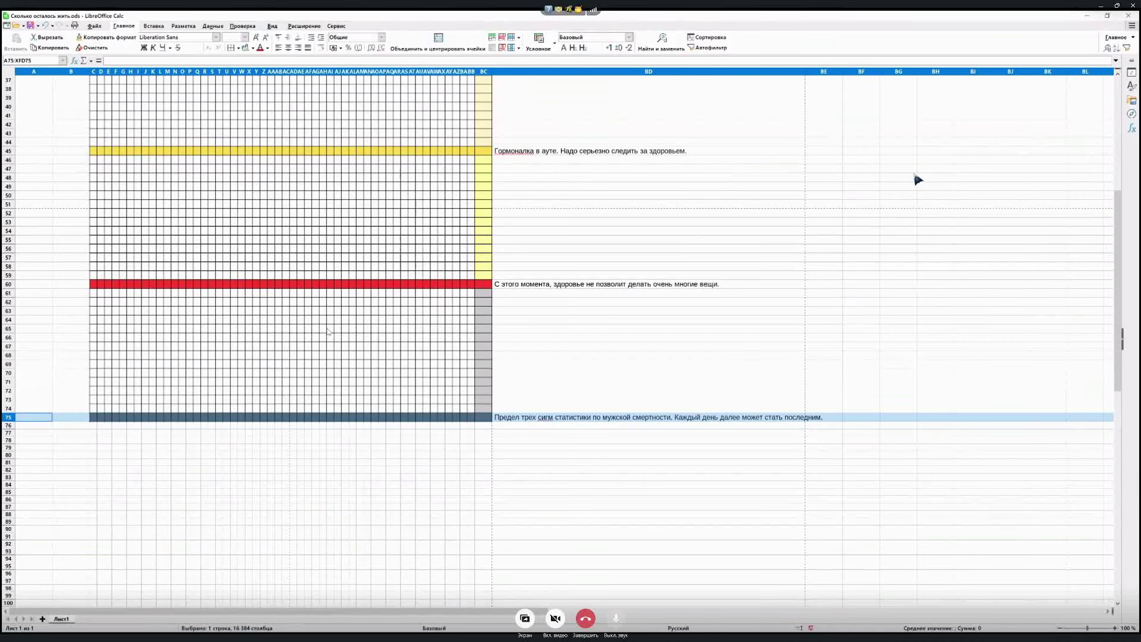
scroll(475, 292, up, 6)
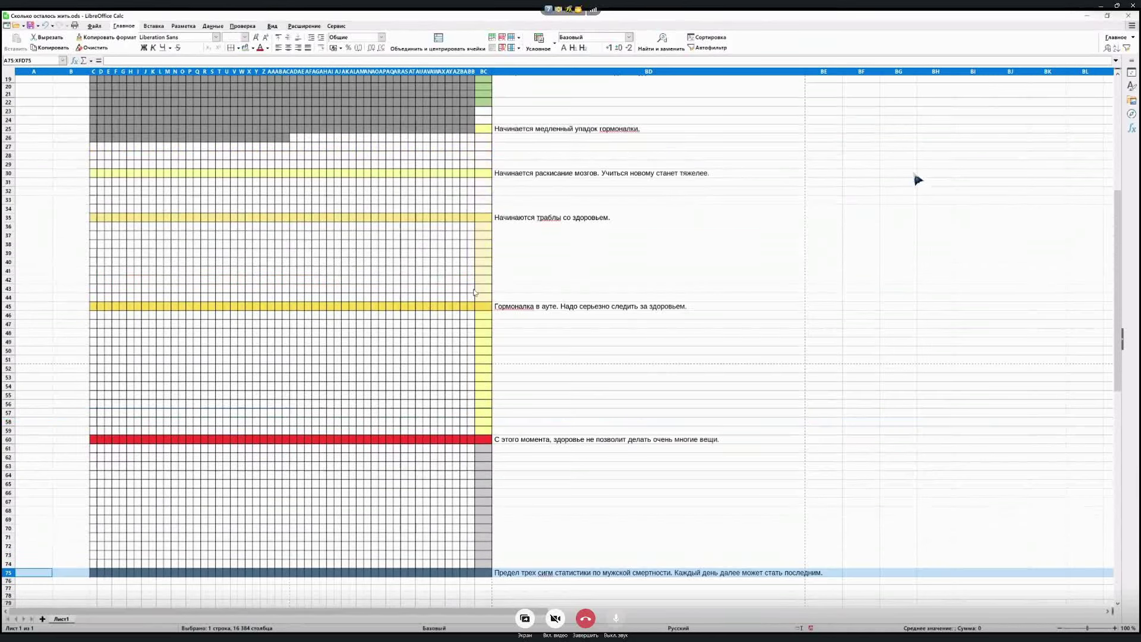
scroll(475, 292, up, 6)
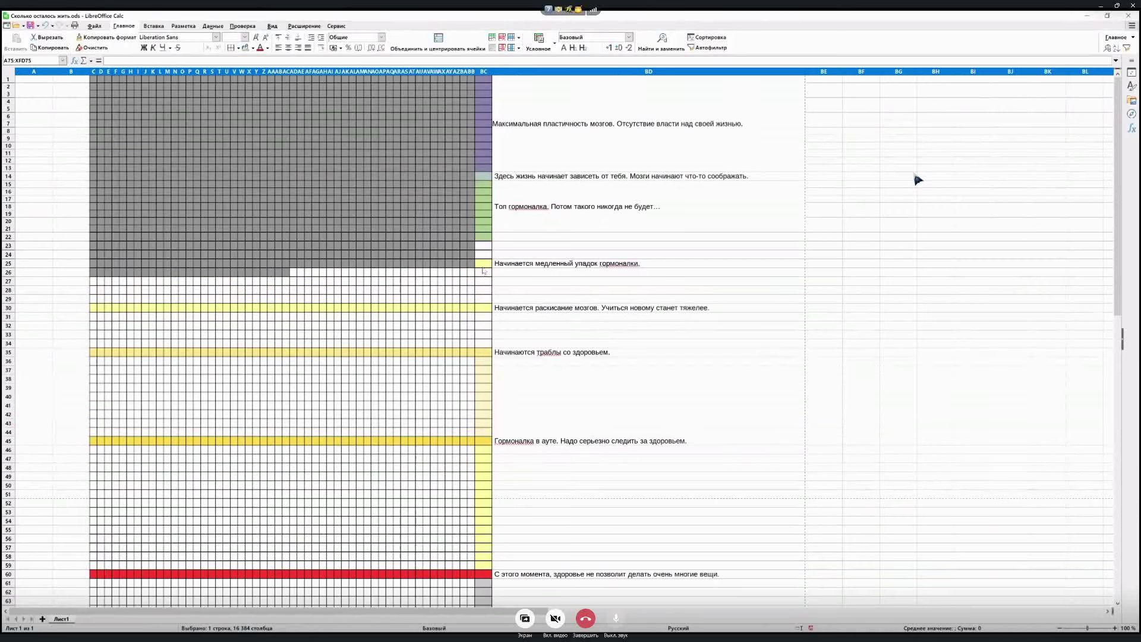
Review the colour-coded life stages in column BC from row 1 to row 35 alongside their notes
click(483, 98)
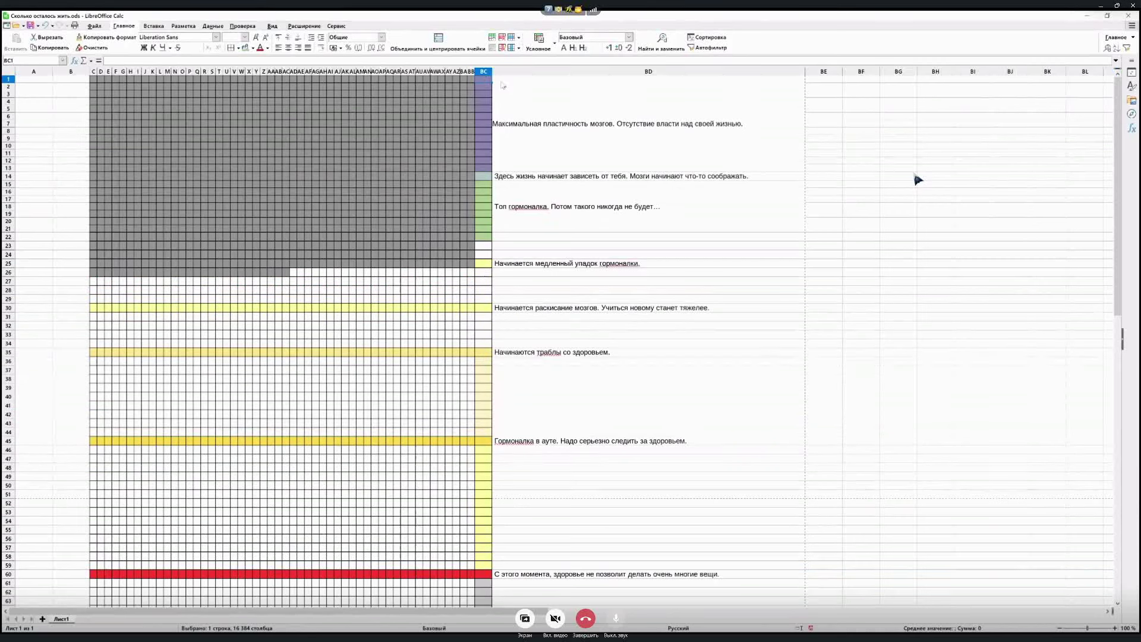
click(485, 176)
click(484, 199)
click(483, 263)
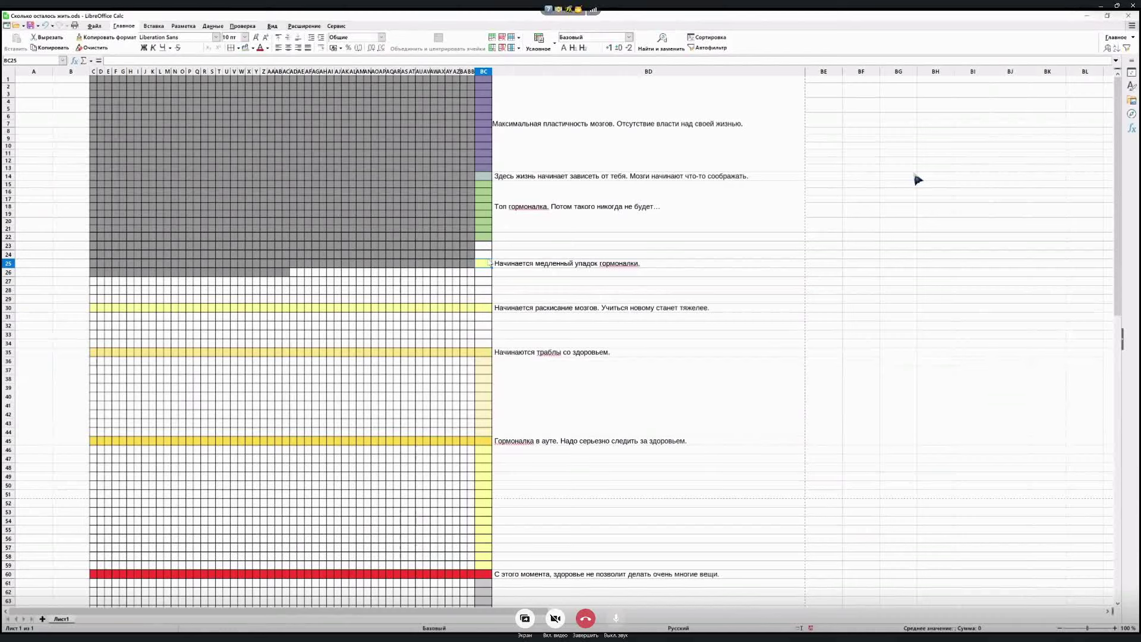
click(486, 330)
click(486, 352)
click(486, 291)
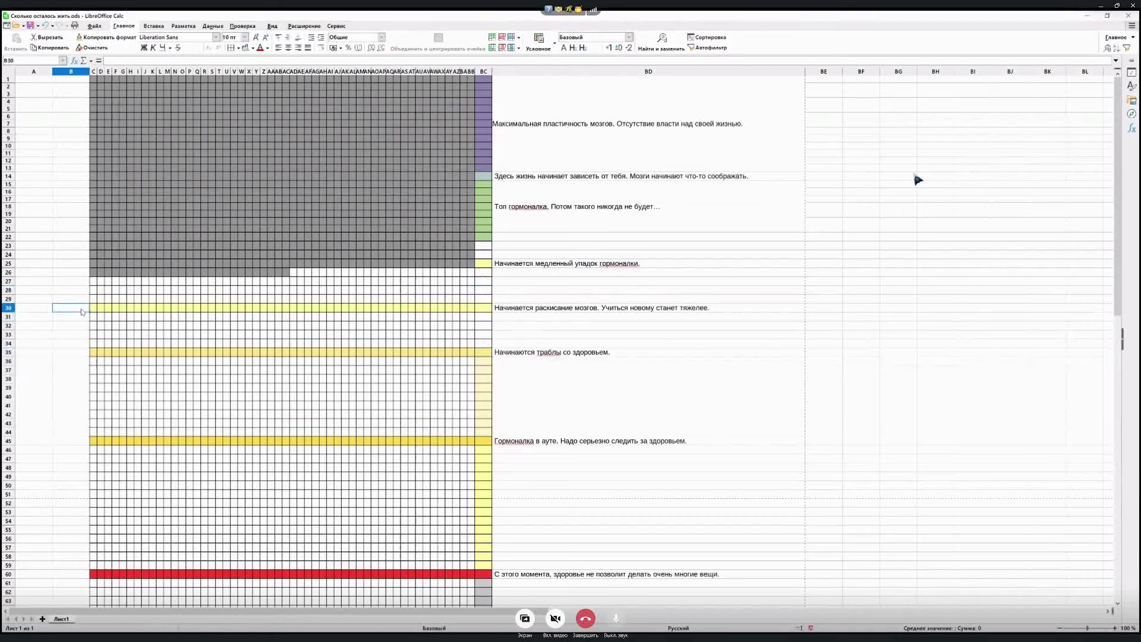
click(489, 308)
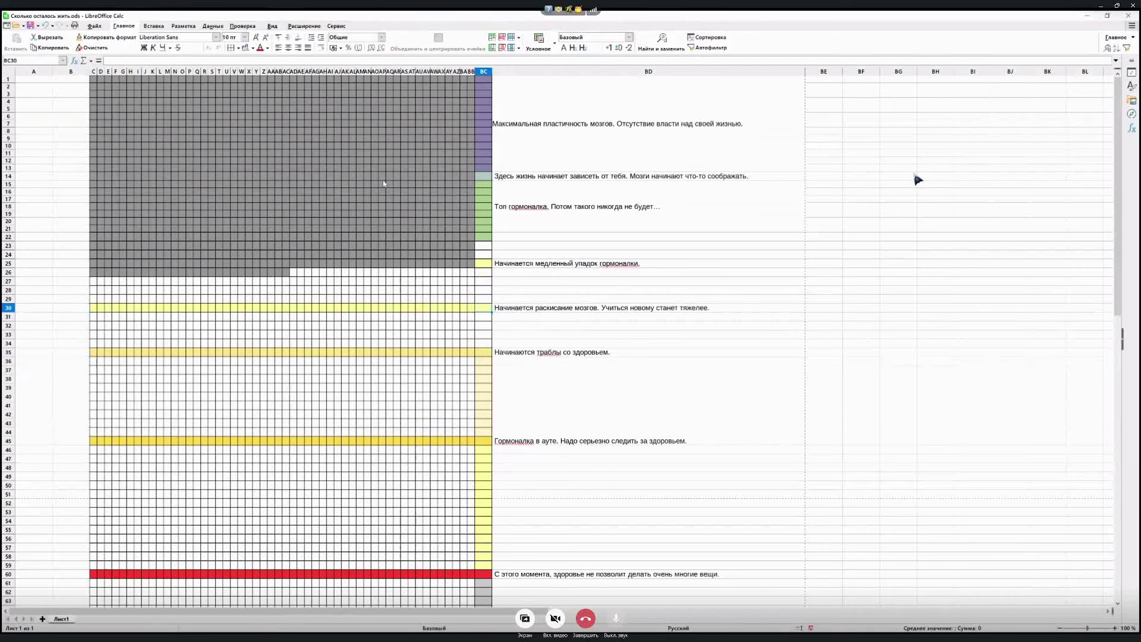
Examine the first life stage, rows 1 to 13, and where the next one starts at row 14
click(9, 79)
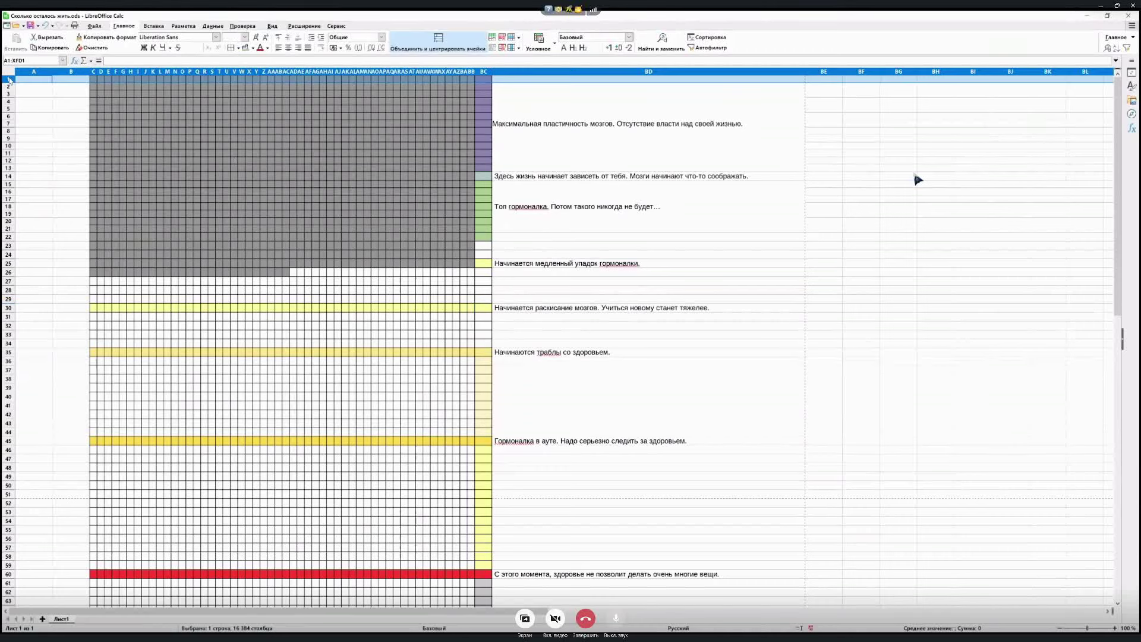
click(11, 168)
click(12, 80)
click(9, 177)
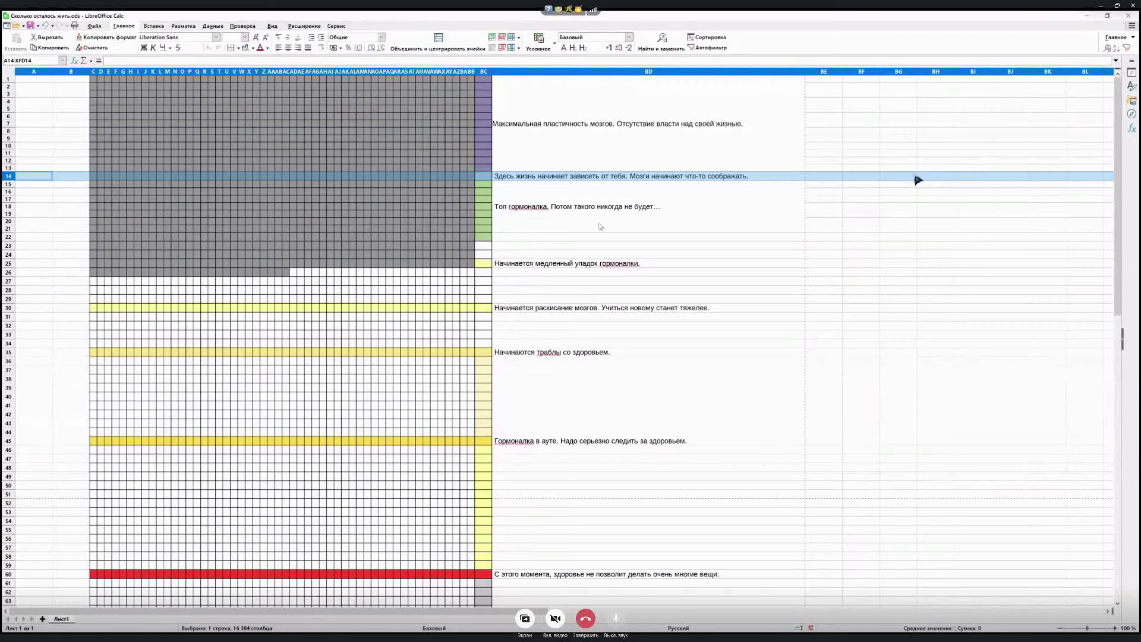
click(51, 169)
click(44, 161)
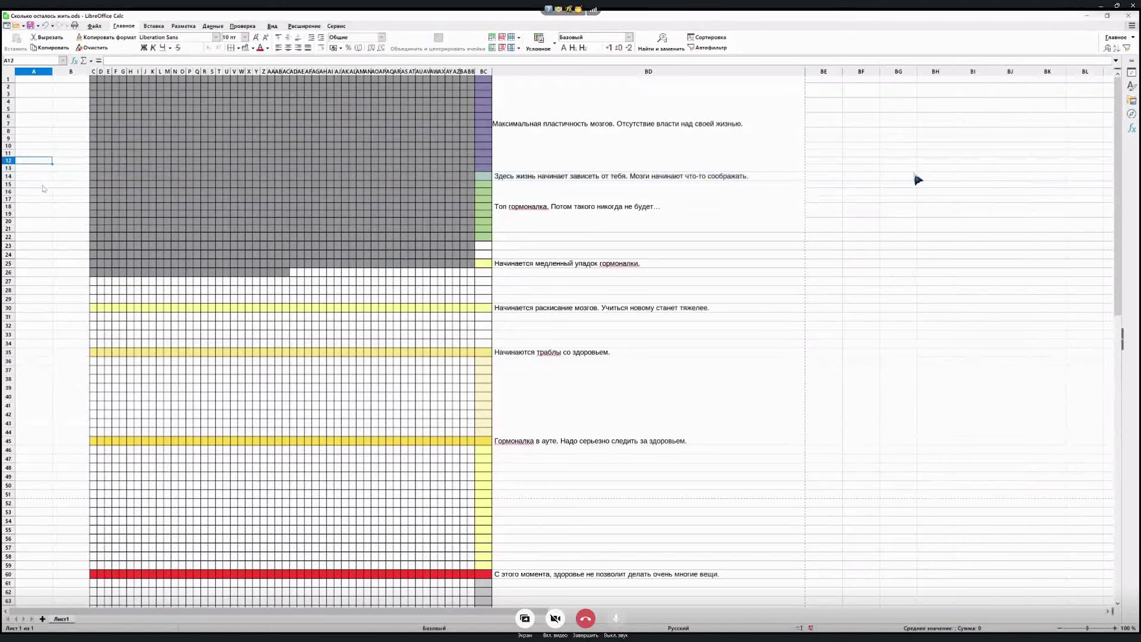
click(43, 169)
key(Down)
key(Down)
Examine the green stage starting at row 15, its note in column BD, and the decline row 25
click(483, 184)
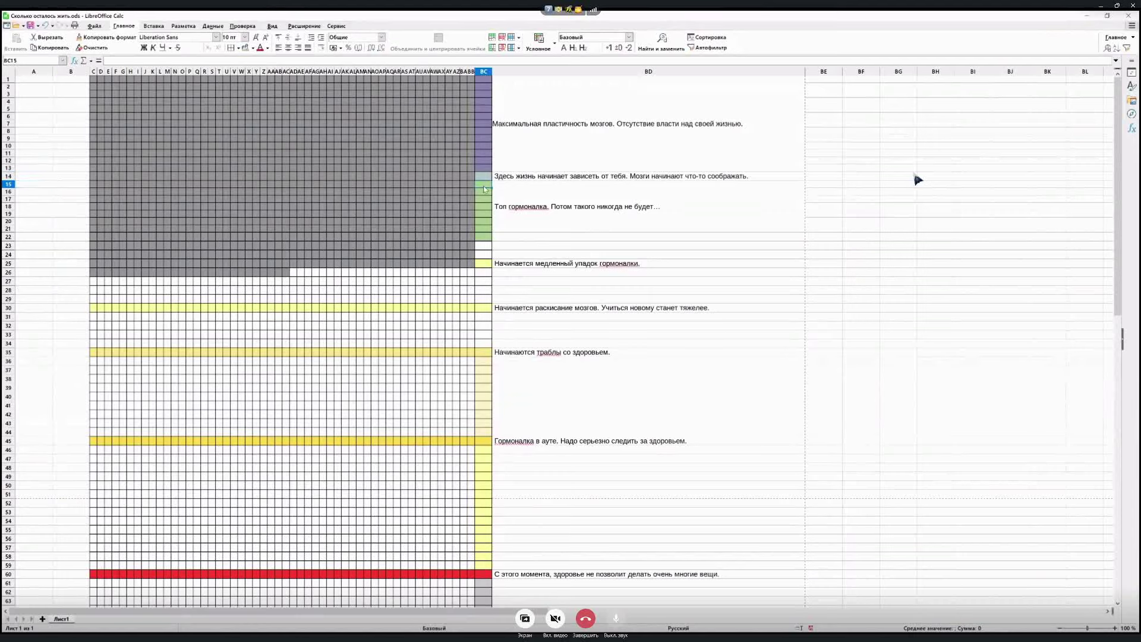
click(486, 238)
click(486, 255)
click(38, 176)
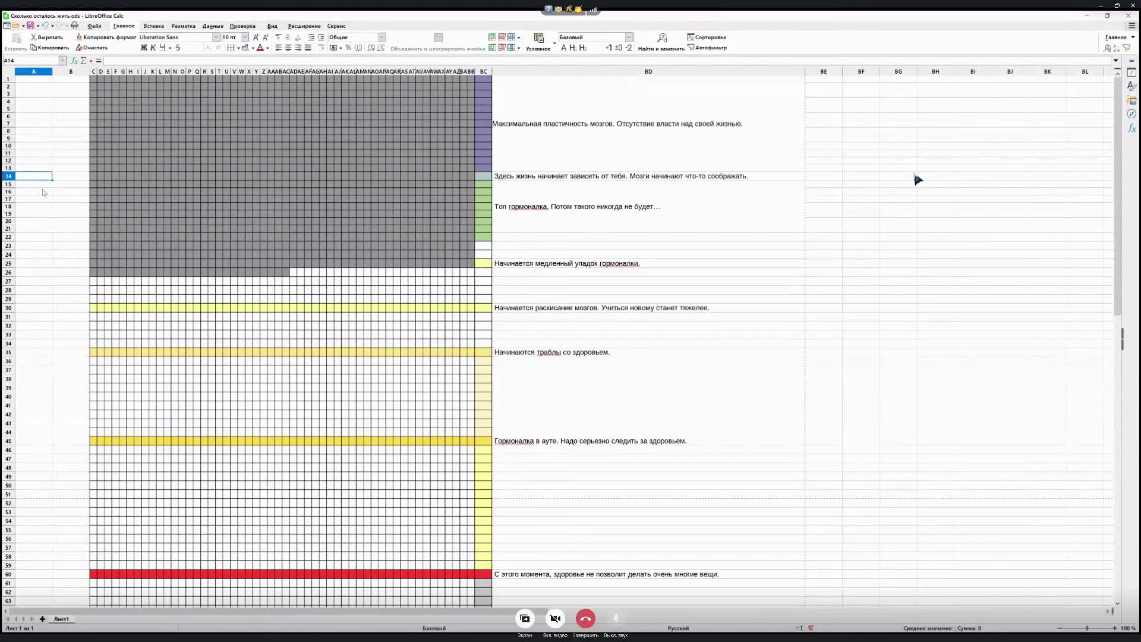
click(581, 216)
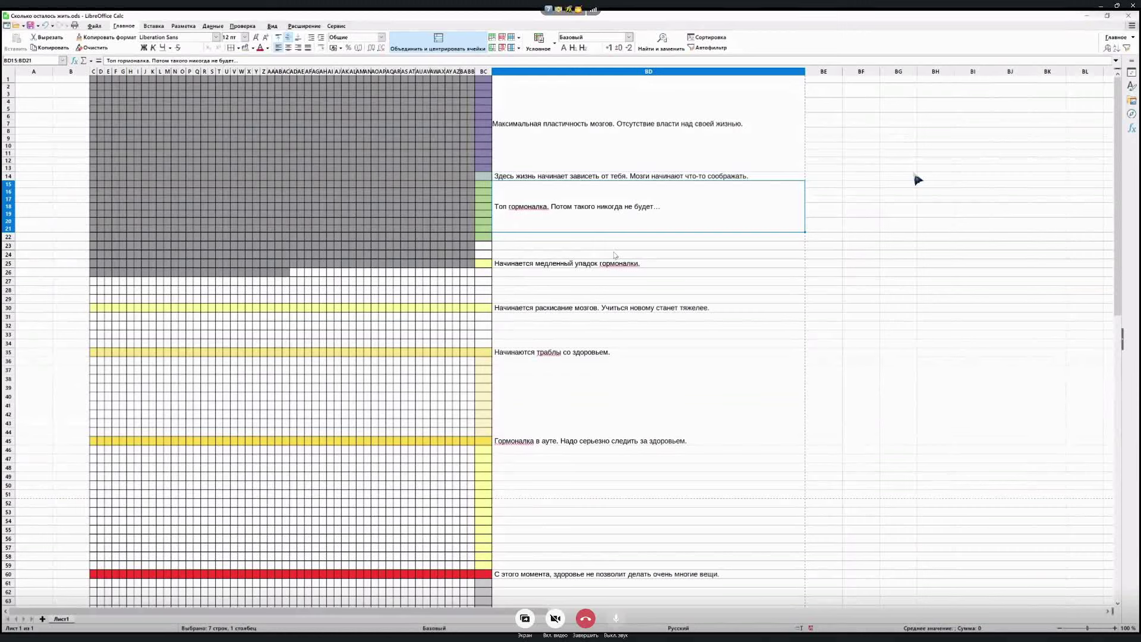
click(403, 256)
click(11, 265)
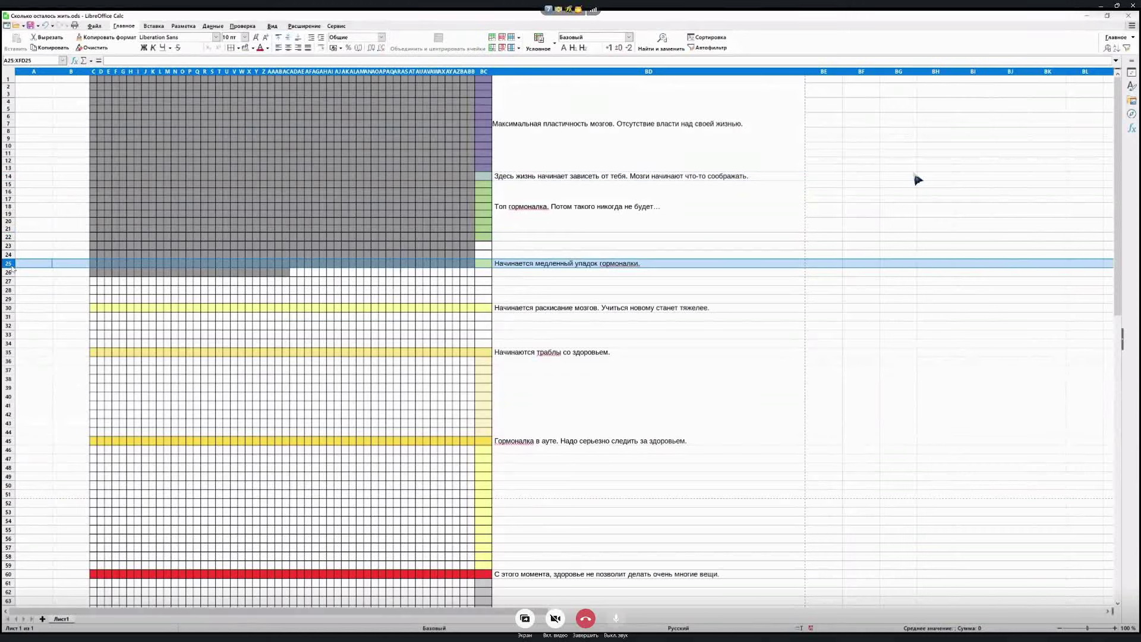
click(471, 265)
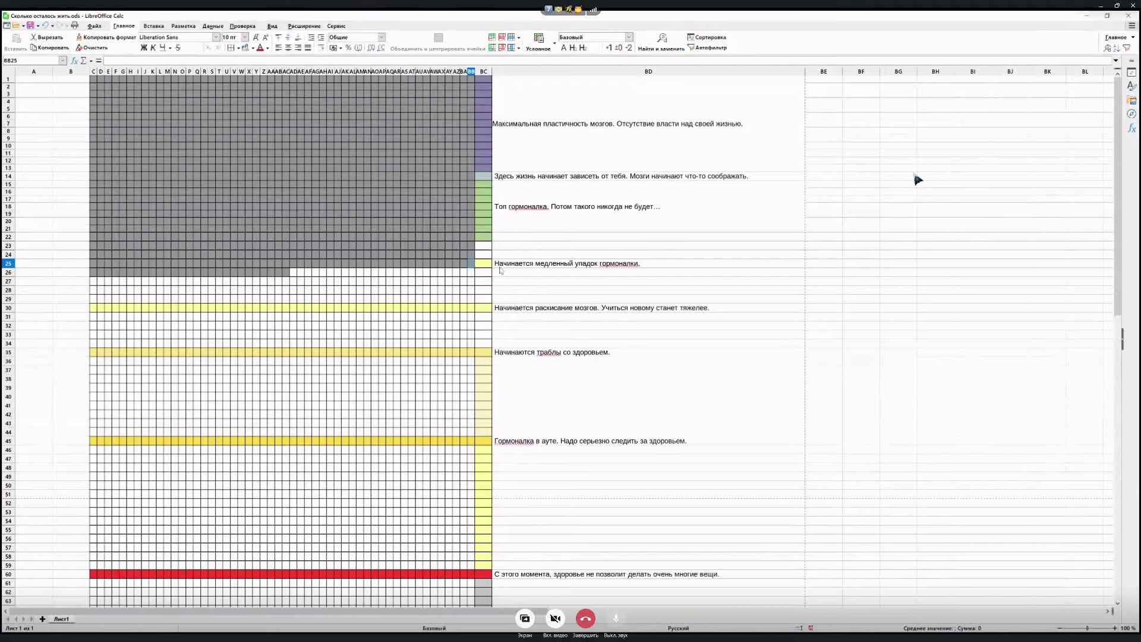
Fill the uncoloured cells BC23:BC24 with the light green of the stage above them
click(483, 247)
drag(482, 250, 484, 256)
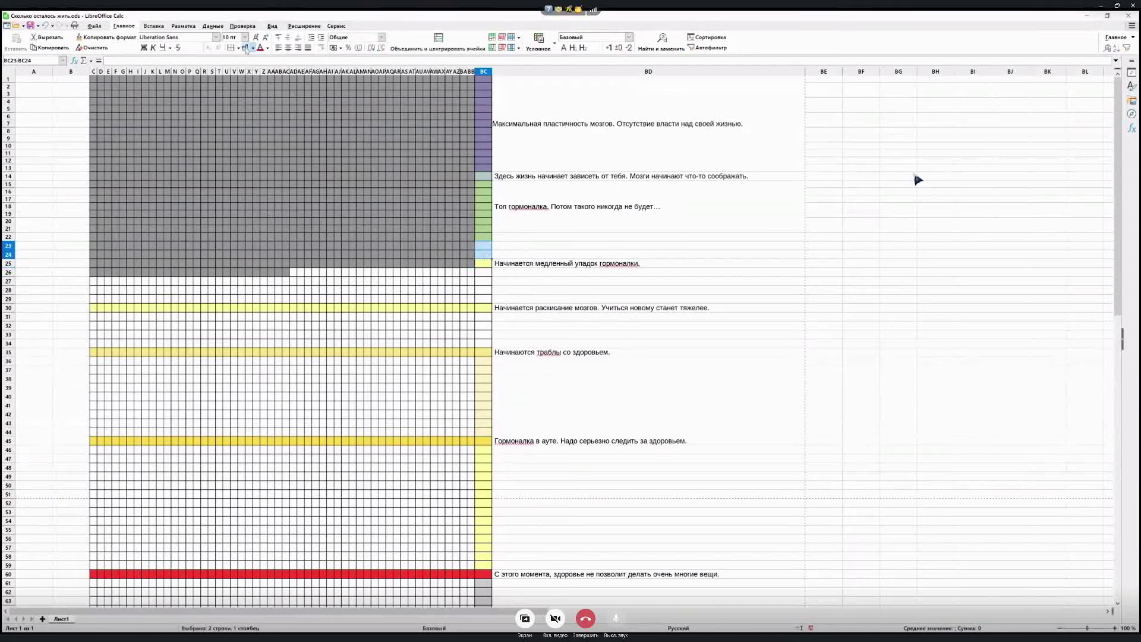
click(245, 48)
click(527, 248)
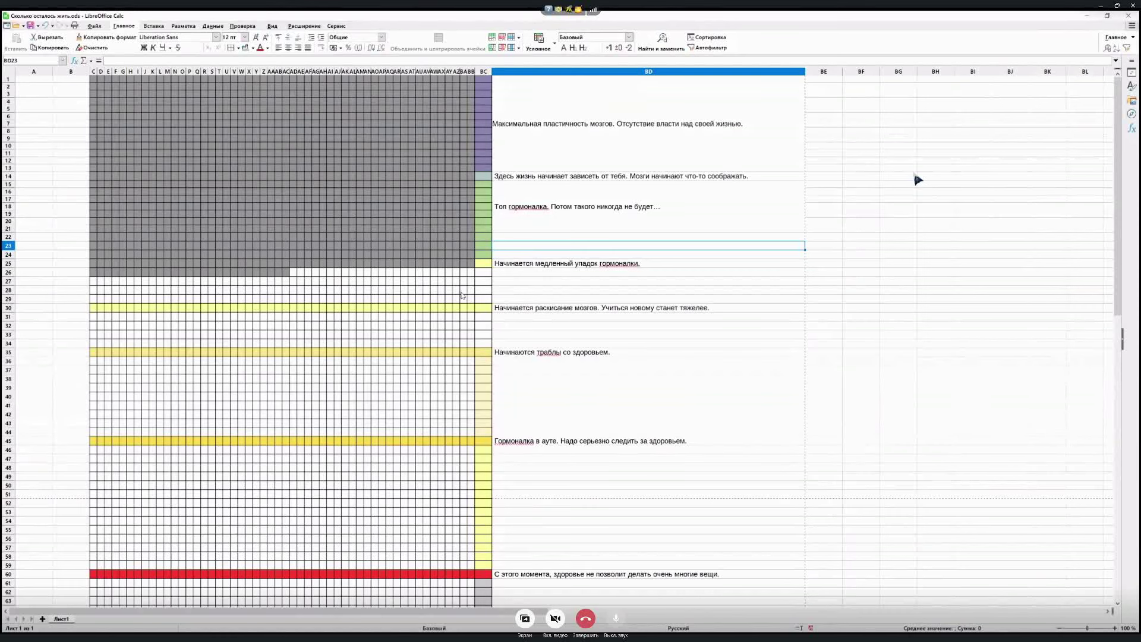
Examine the unshaded cells from AD26 down to row 75 and compare them with the shaded rows 16 to 25
scroll(463, 295, down, 6)
scroll(462, 291, down, 3)
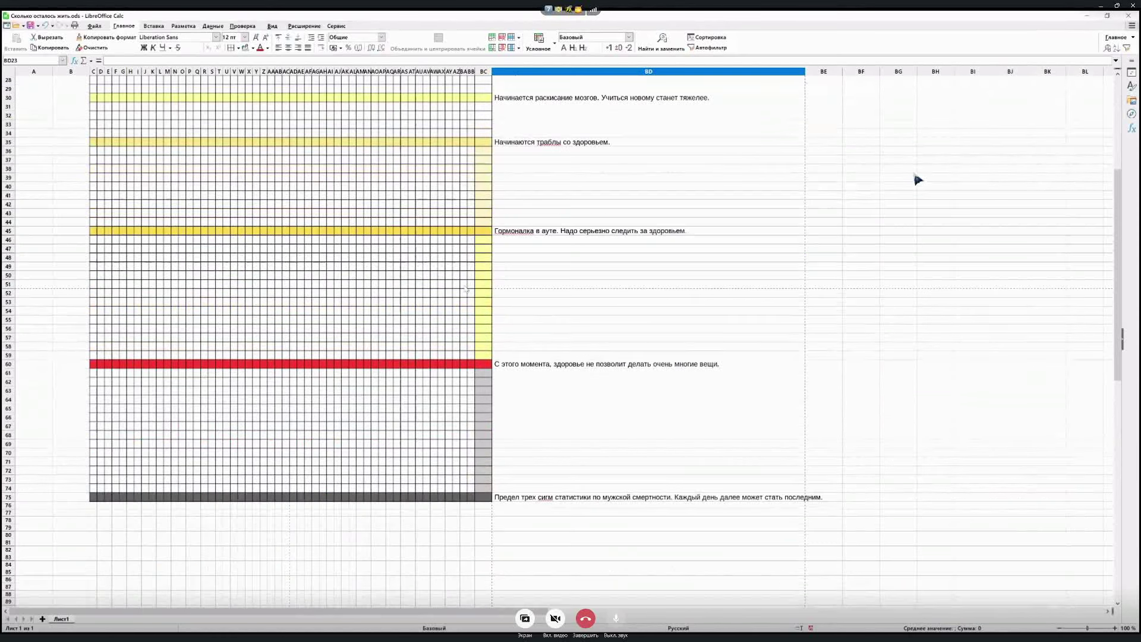
scroll(476, 237, up, 9)
click(485, 189)
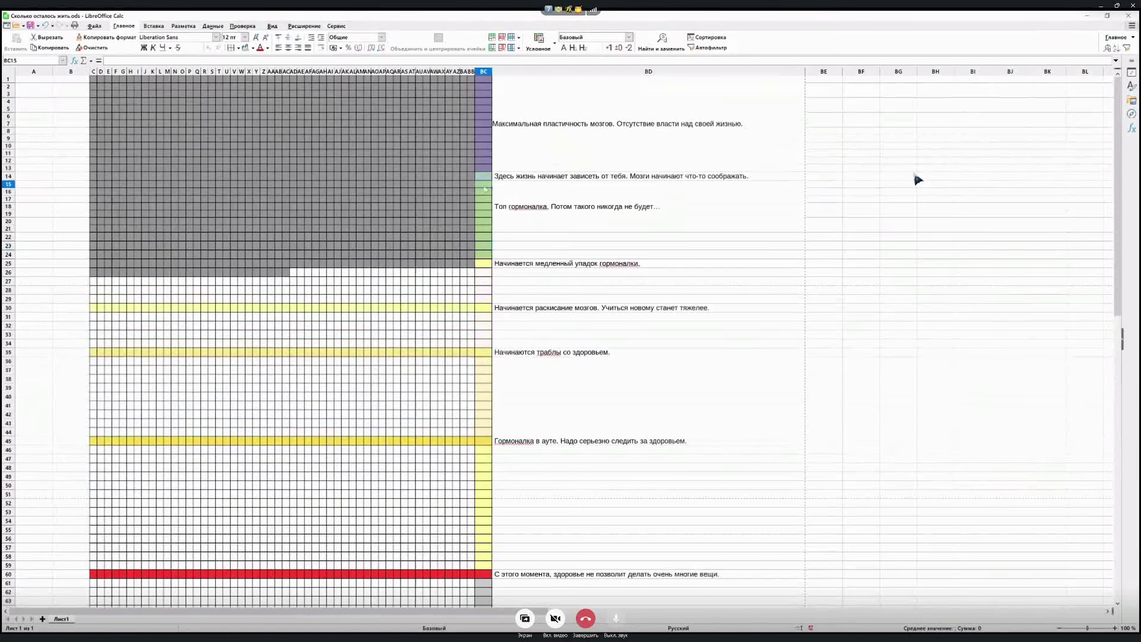
click(29, 256)
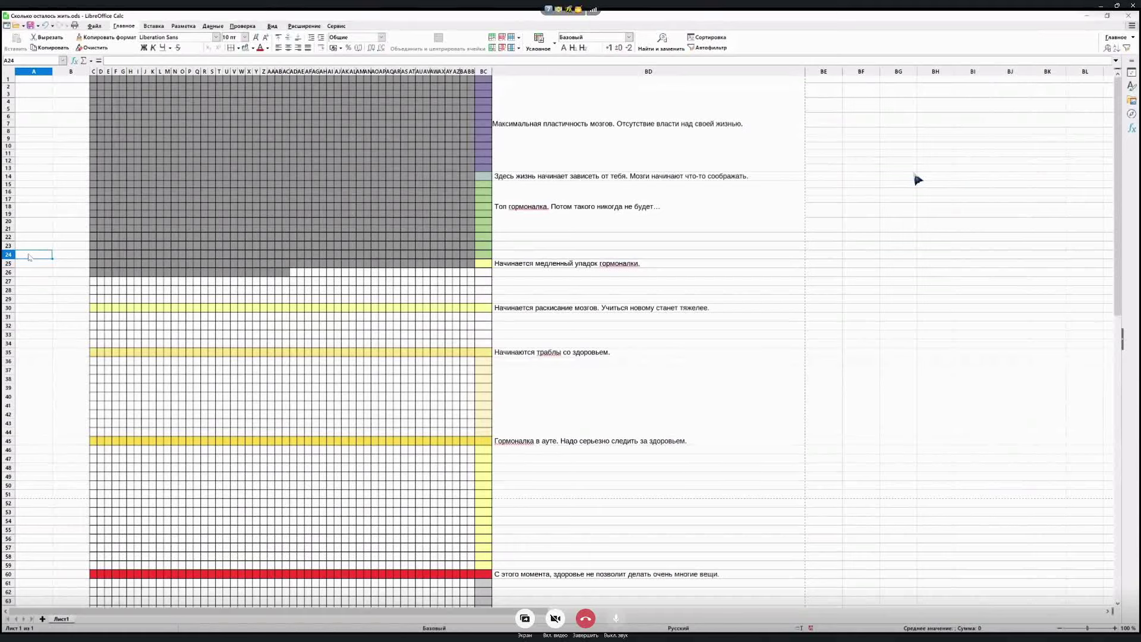
click(295, 273)
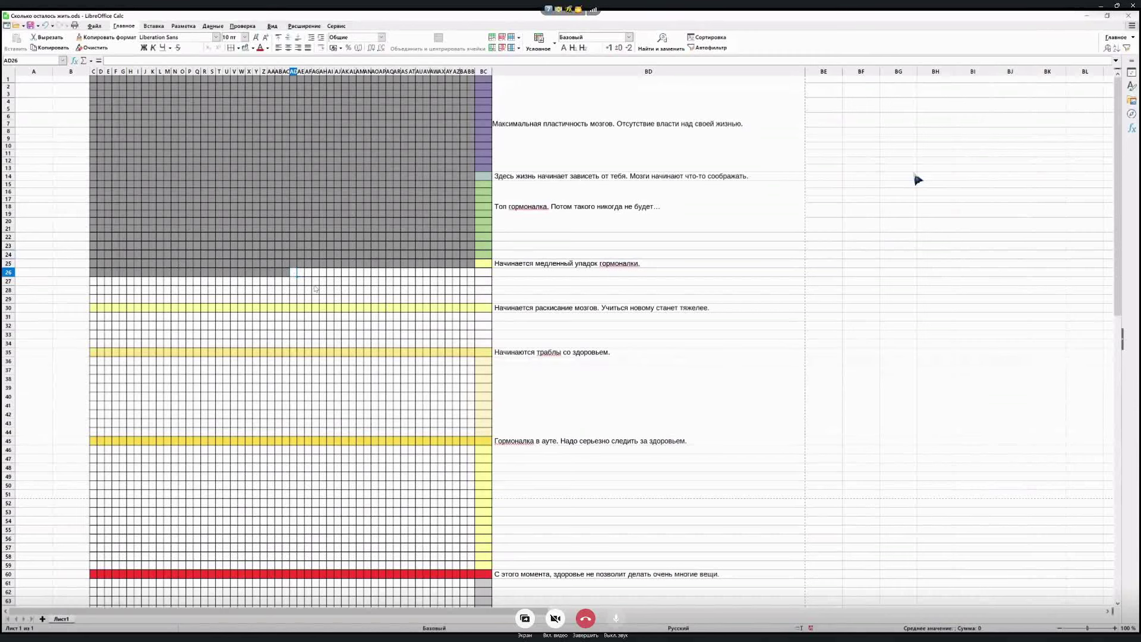
scroll(318, 279, down, 9)
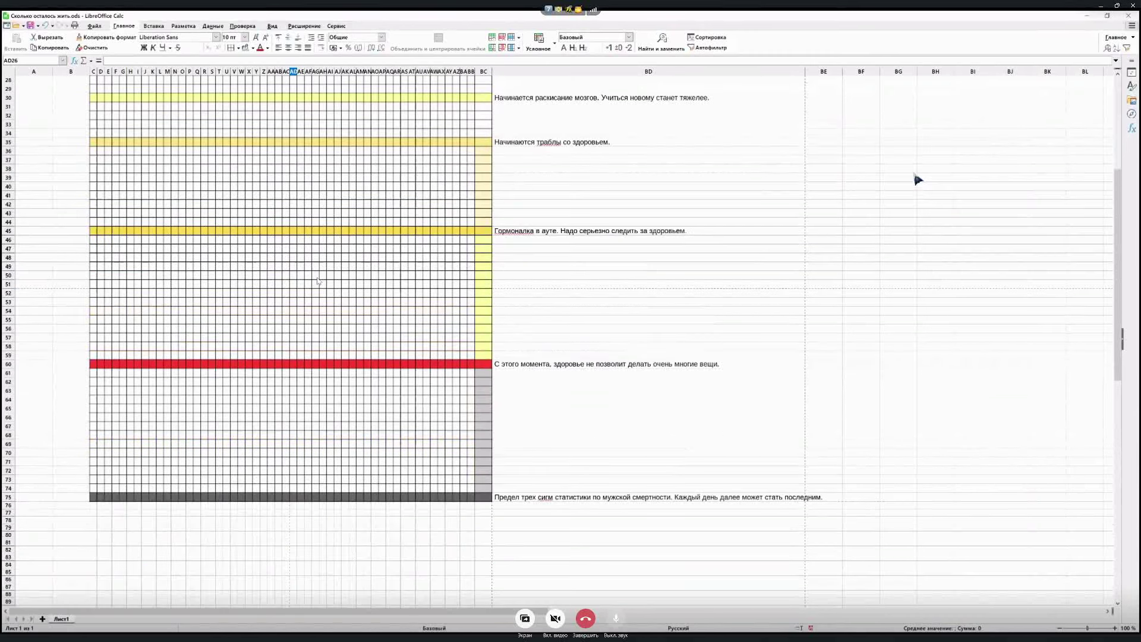
scroll(319, 282, up, 3)
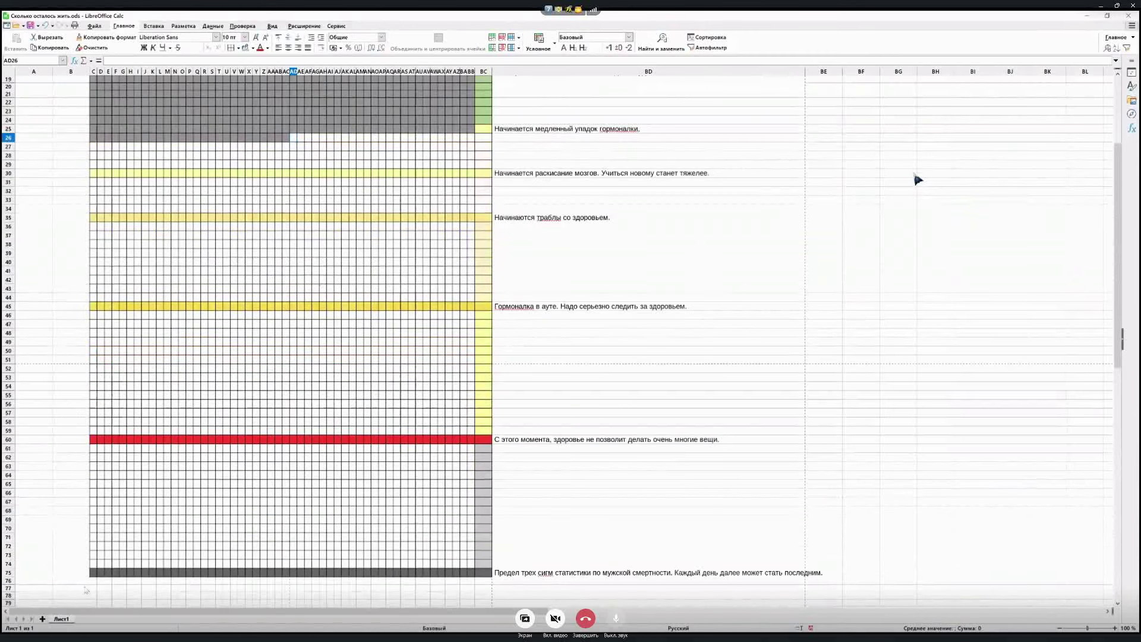
mouse_move(94, 575)
mouse_down()
mouse_move(344, 381)
mouse_move(594, 253)
mouse_move(482, 300)
mouse_move(470, 393)
mouse_move(315, 441)
mouse_move(92, 572)
mouse_up()
scroll(327, 402, up, 6)
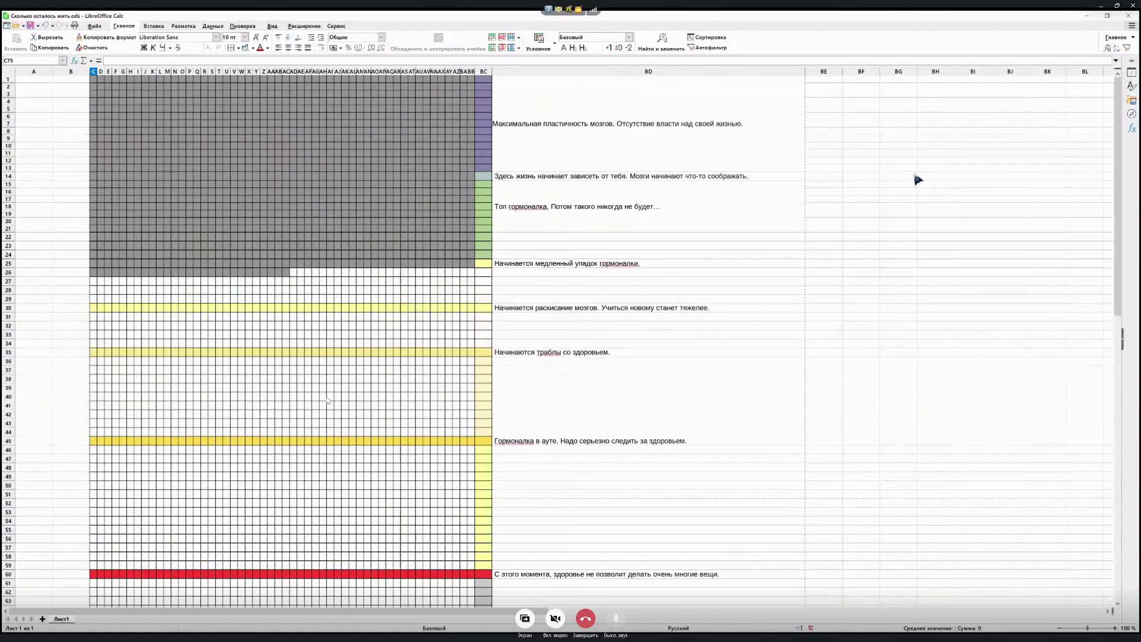
click(296, 272)
drag(469, 268, 87, 196)
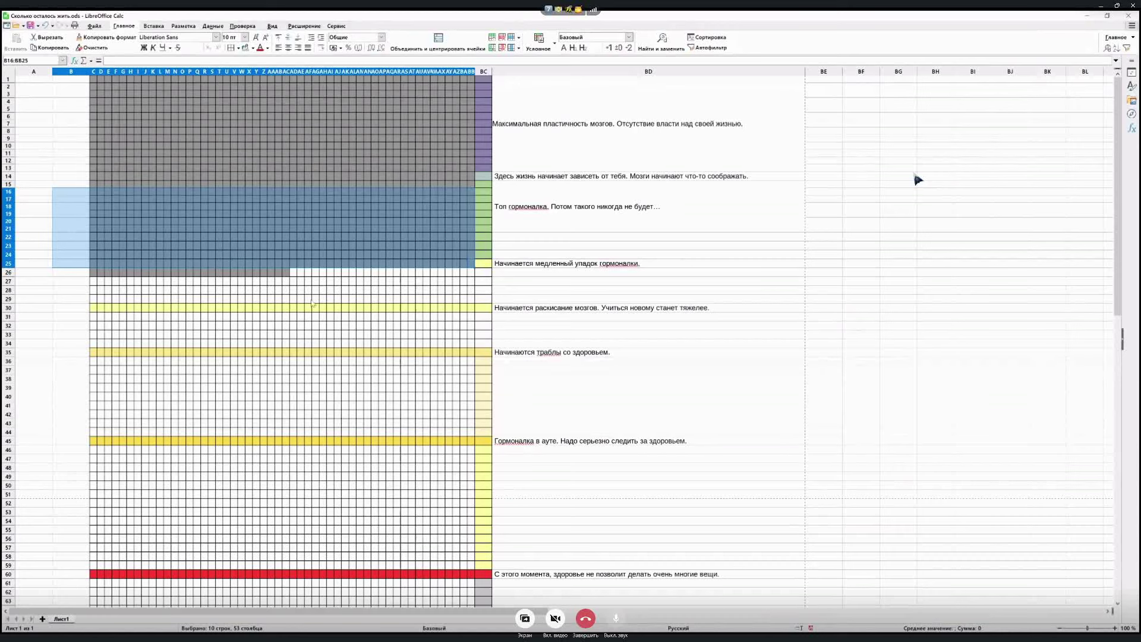
Examine the shaded rows 9 to 25, the green stage in BC15:BC24 with its note, and row 20
click(293, 273)
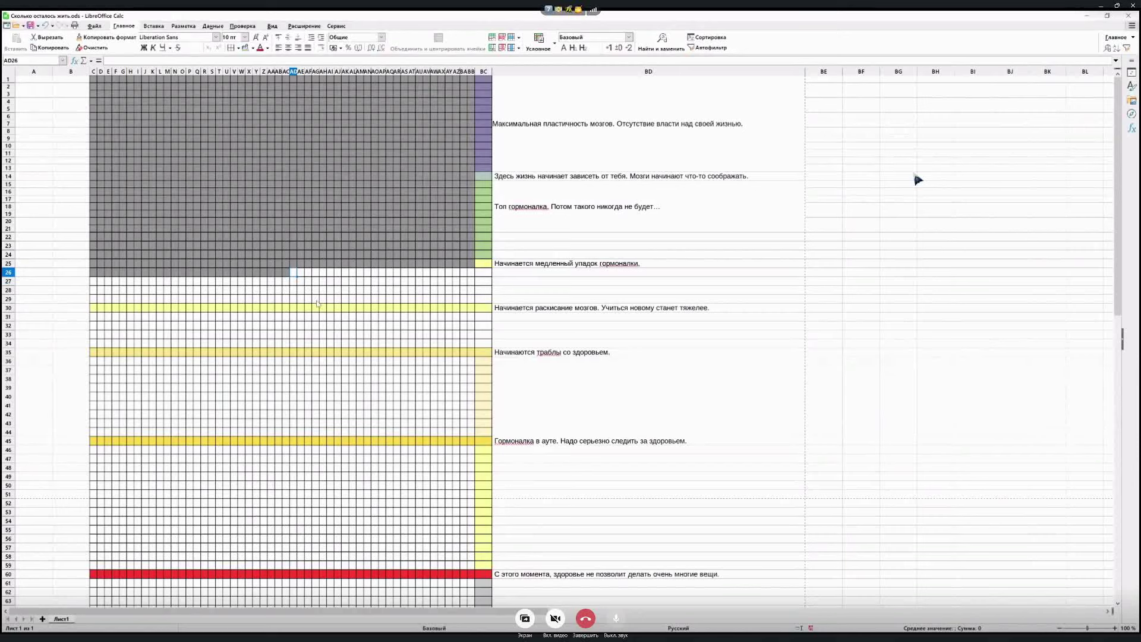
click(484, 265)
drag(469, 266, 92, 145)
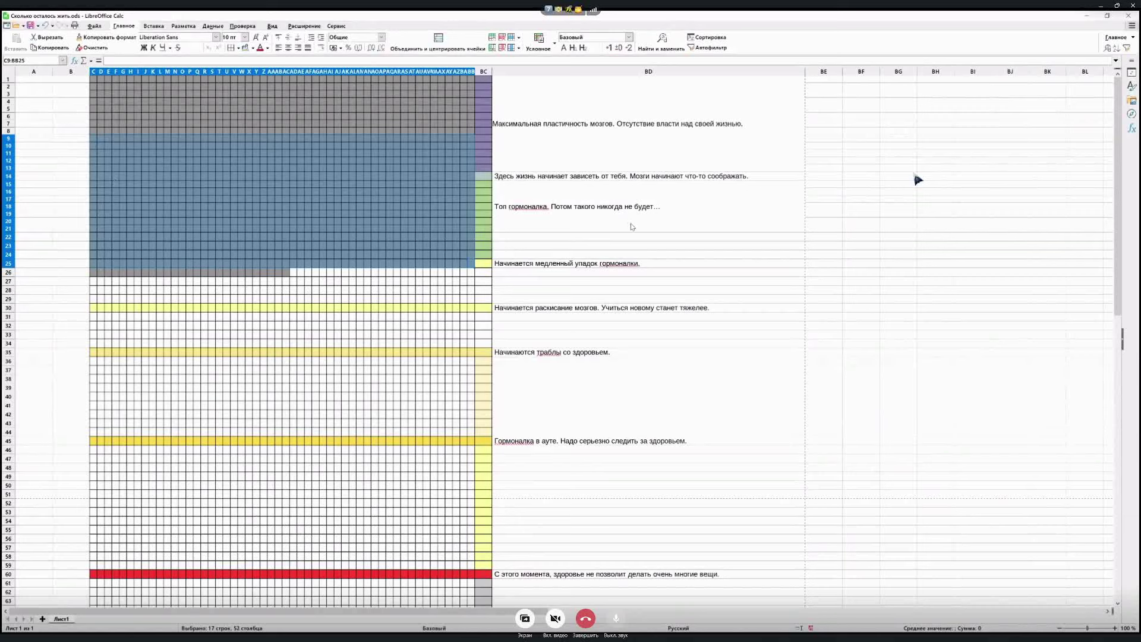
click(486, 257)
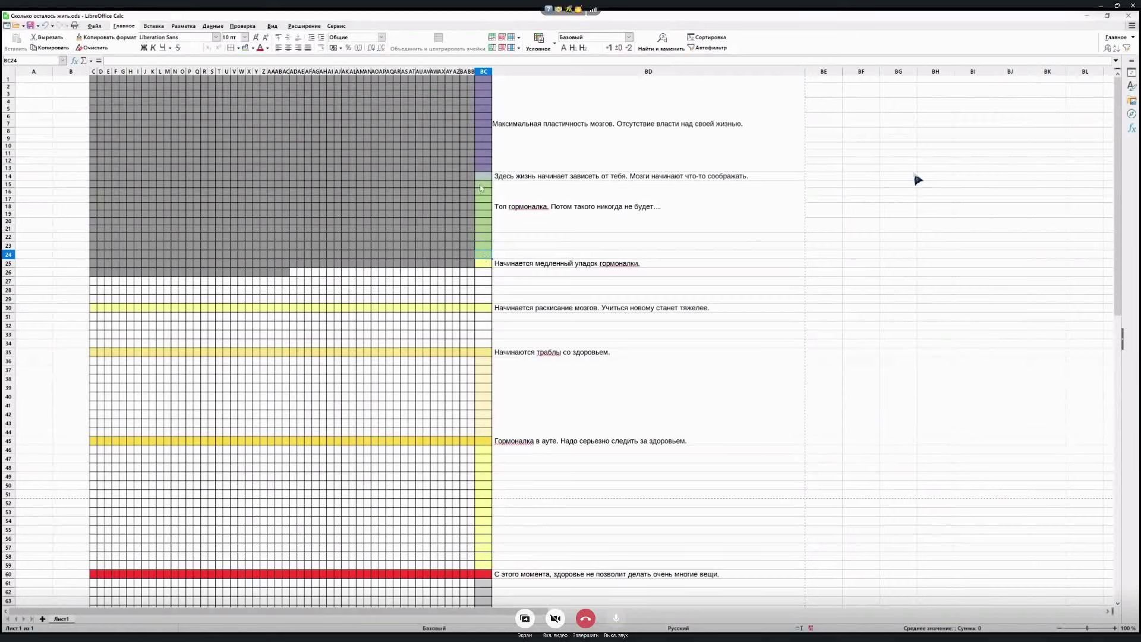
drag(481, 188, 637, 260)
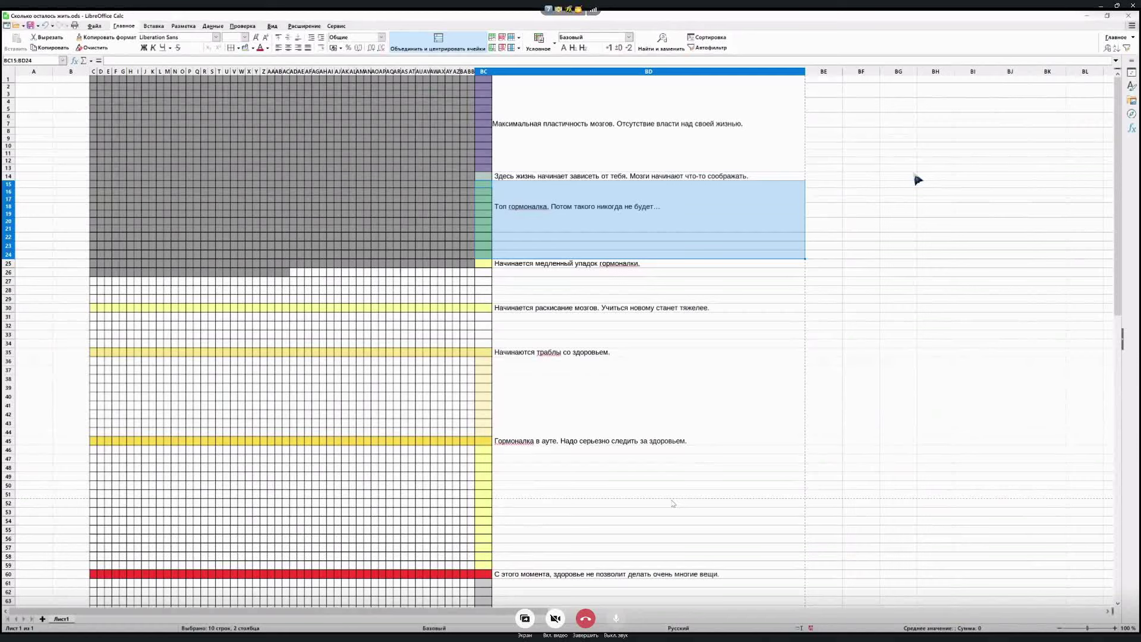
click(101, 202)
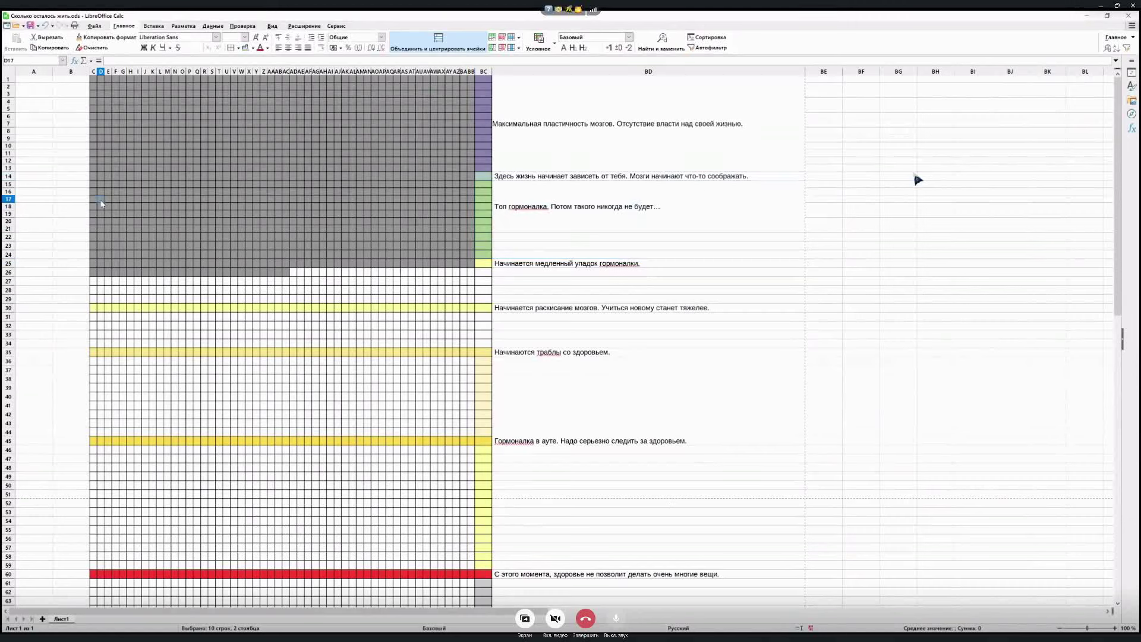
drag(94, 221, 470, 226)
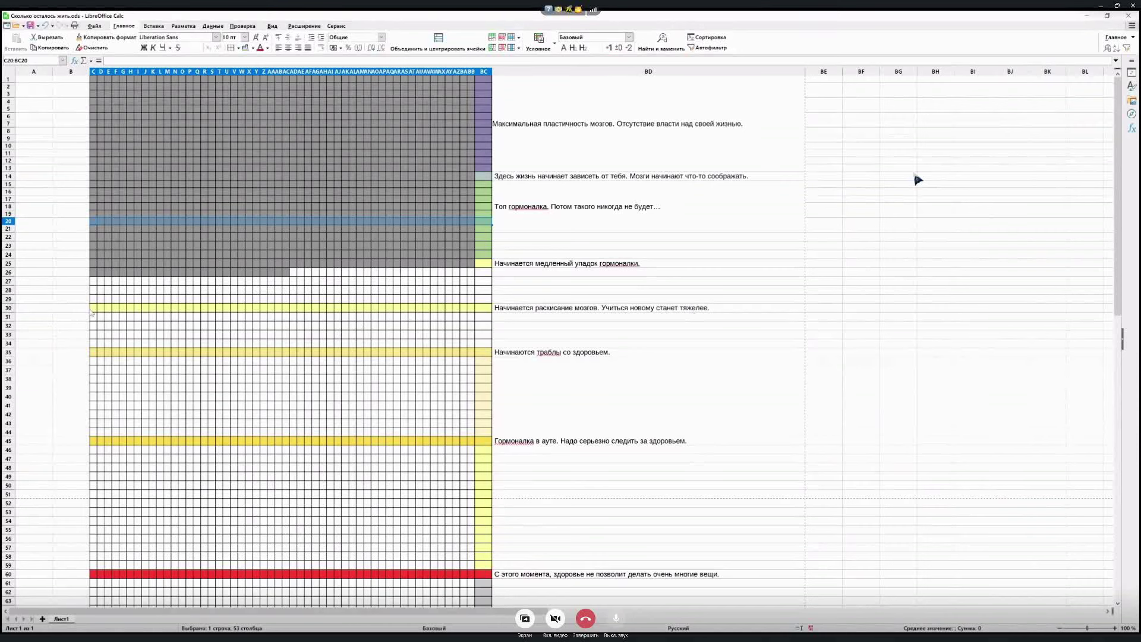
Fill the row 30 stage band, C30:BC30, with orange-red
scroll(93, 316, down, 3)
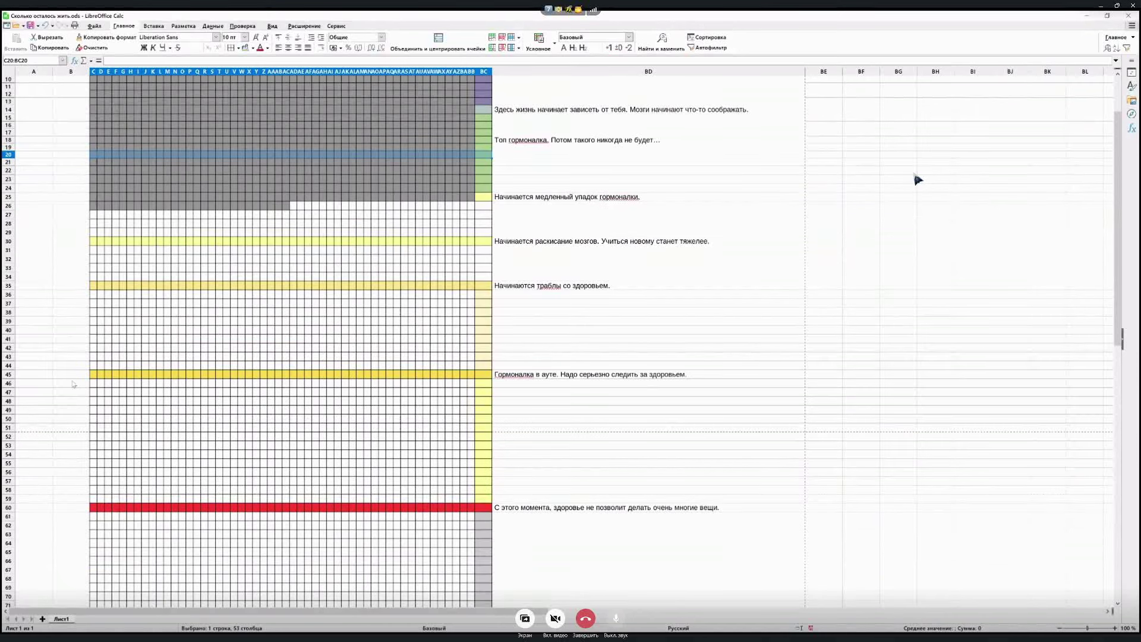
scroll(93, 313, up, 3)
drag(94, 309, 490, 313)
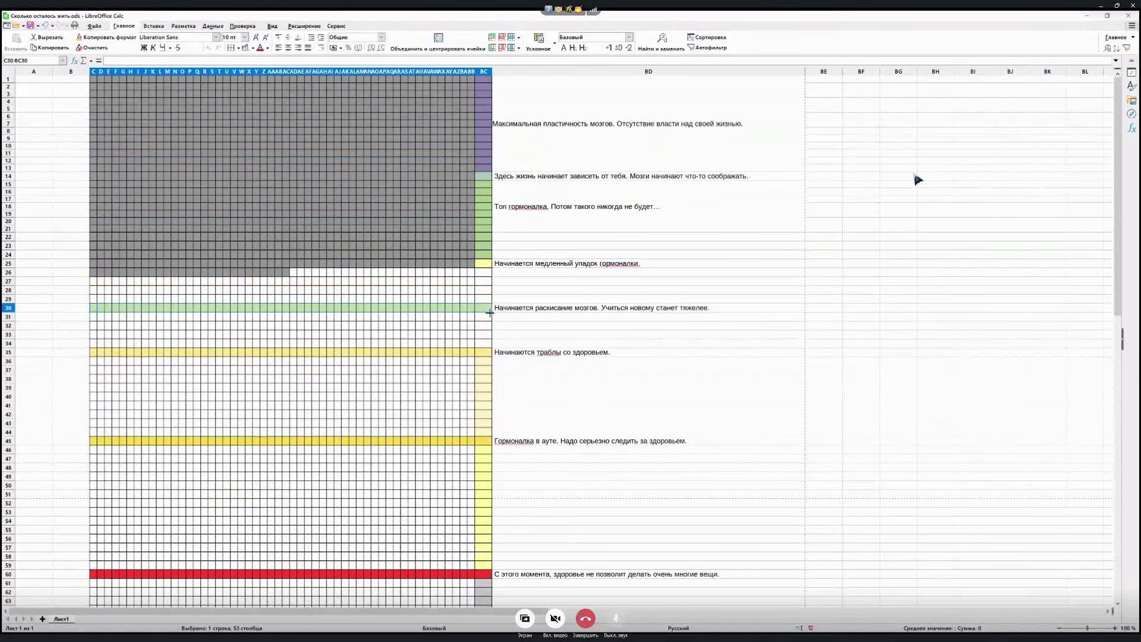
click(253, 49)
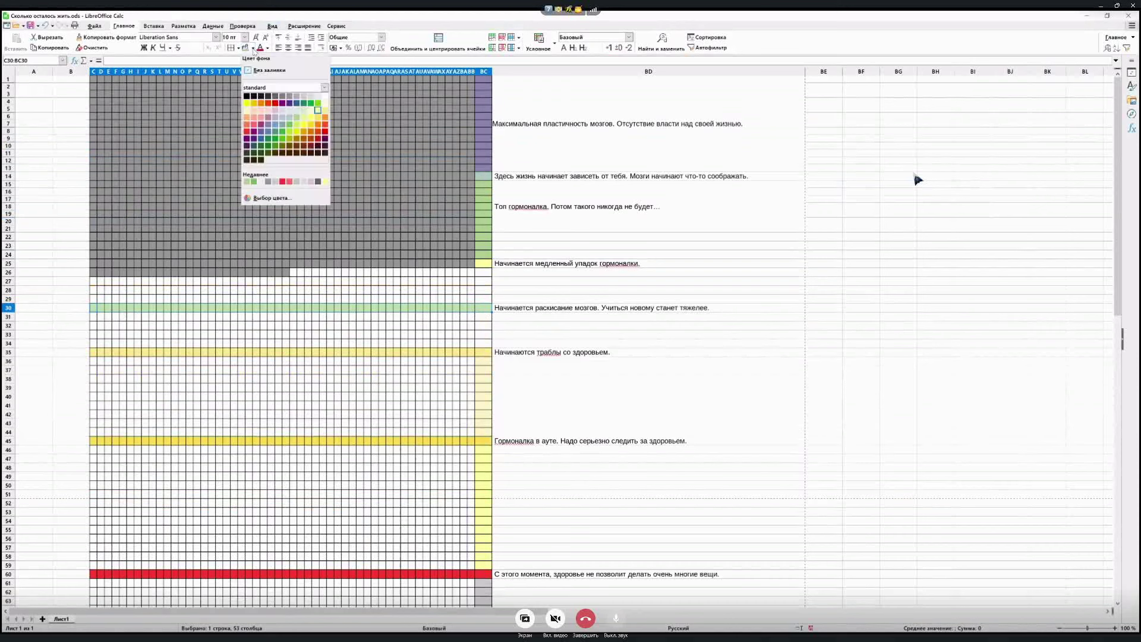
click(324, 128)
click(618, 326)
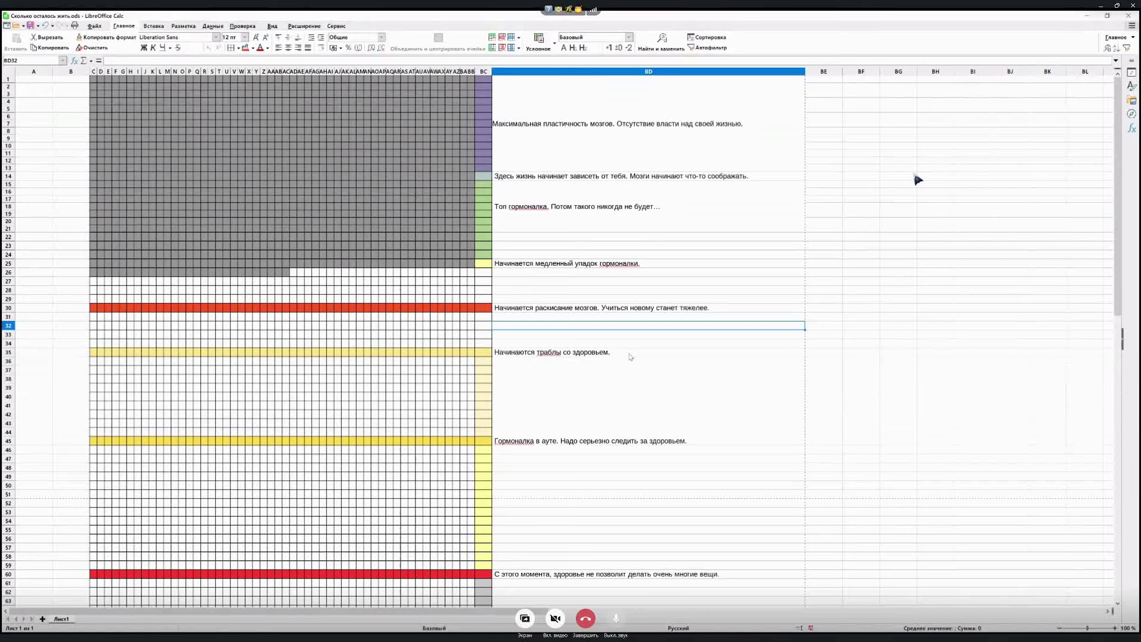
Examine the decline row 25 with its note in column BD and the orange-red row 30
click(11, 263)
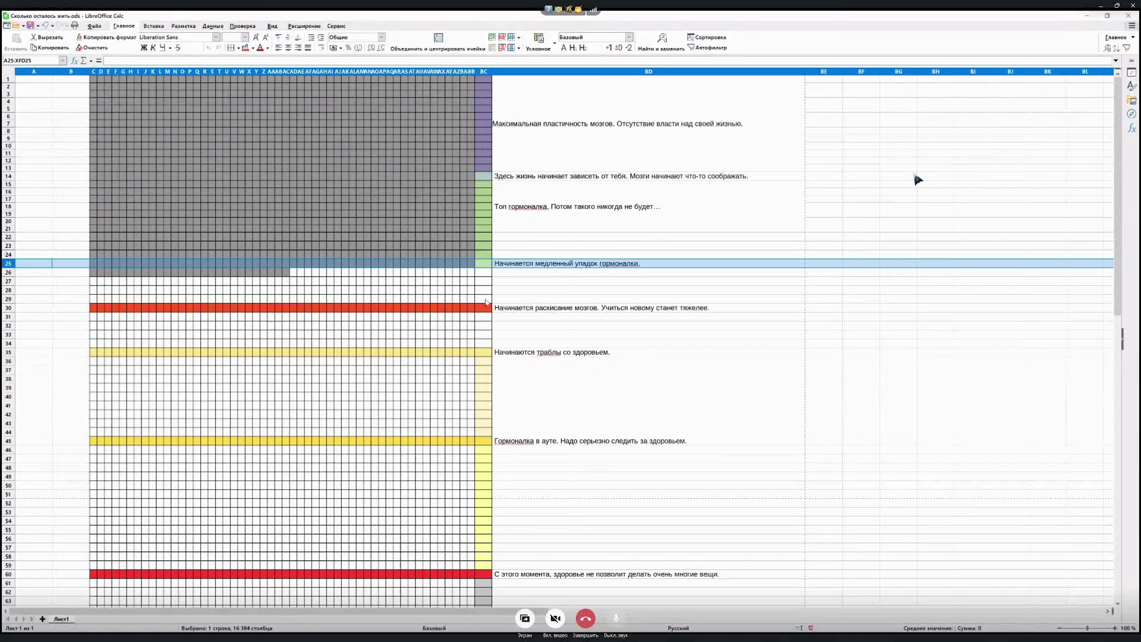
click(7, 272)
click(8, 263)
click(533, 263)
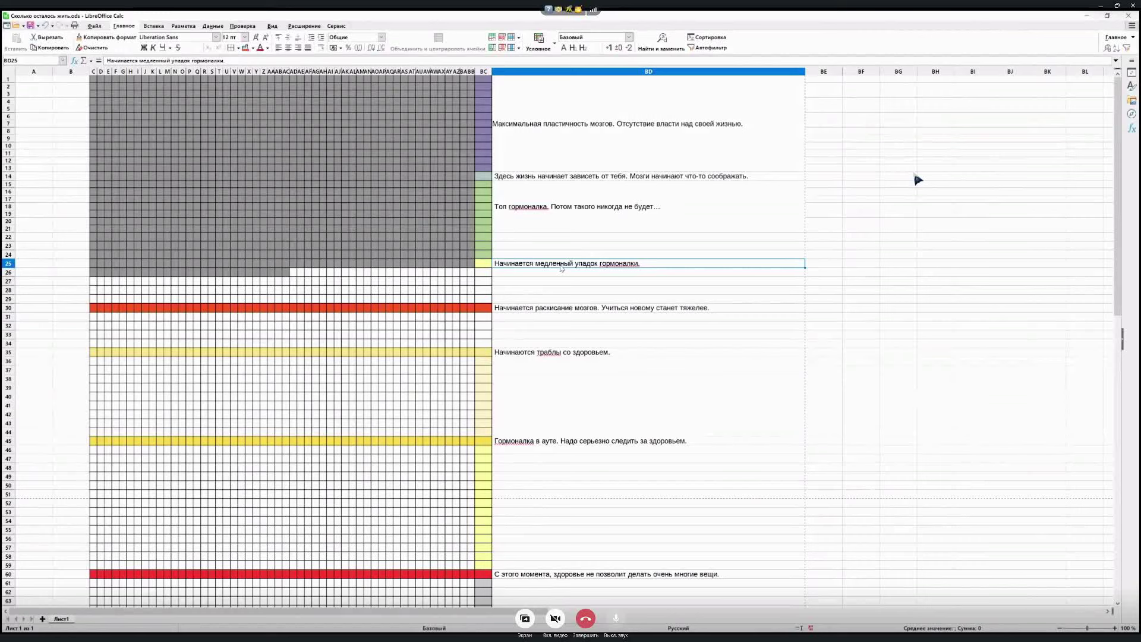
click(8, 308)
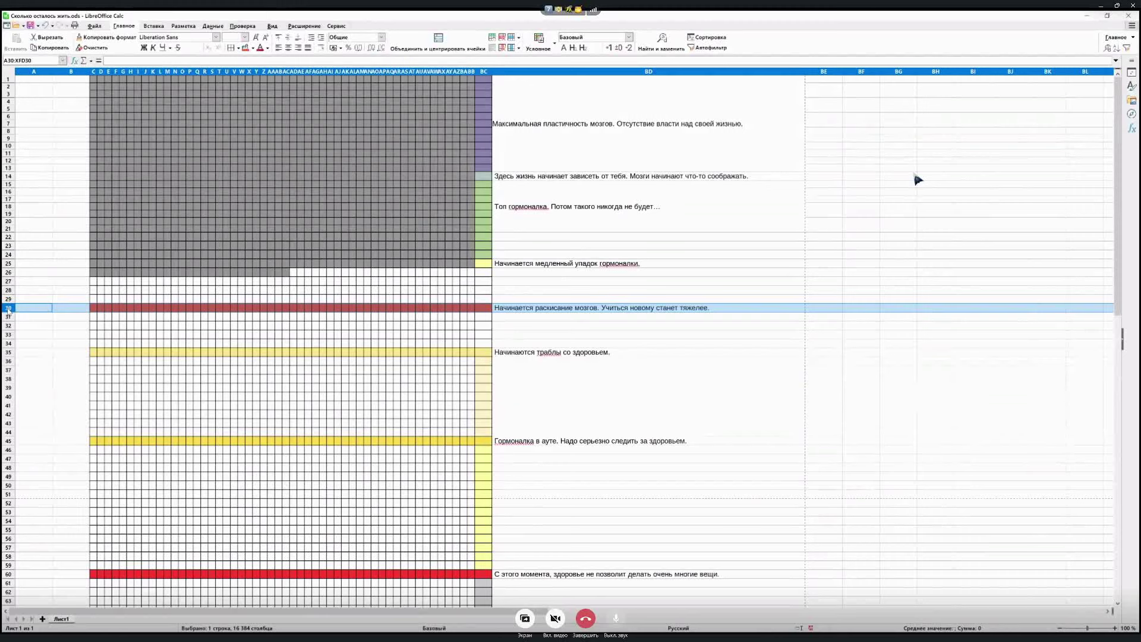
click(35, 266)
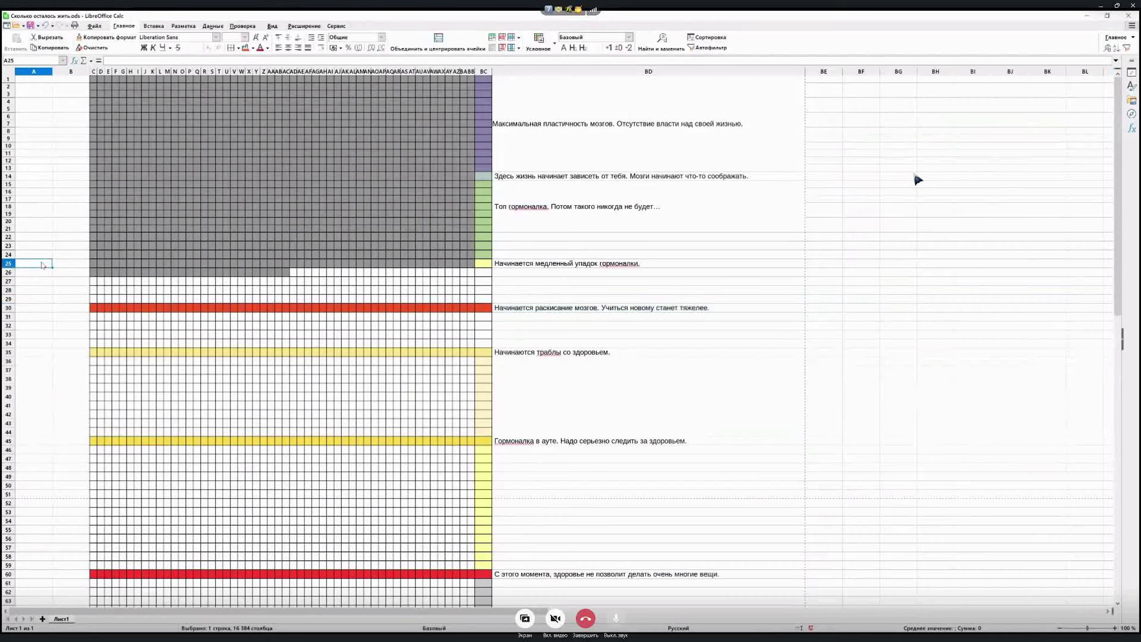
Compare rows 25 and 30 and examine the span of years between them
drag(483, 265, 483, 299)
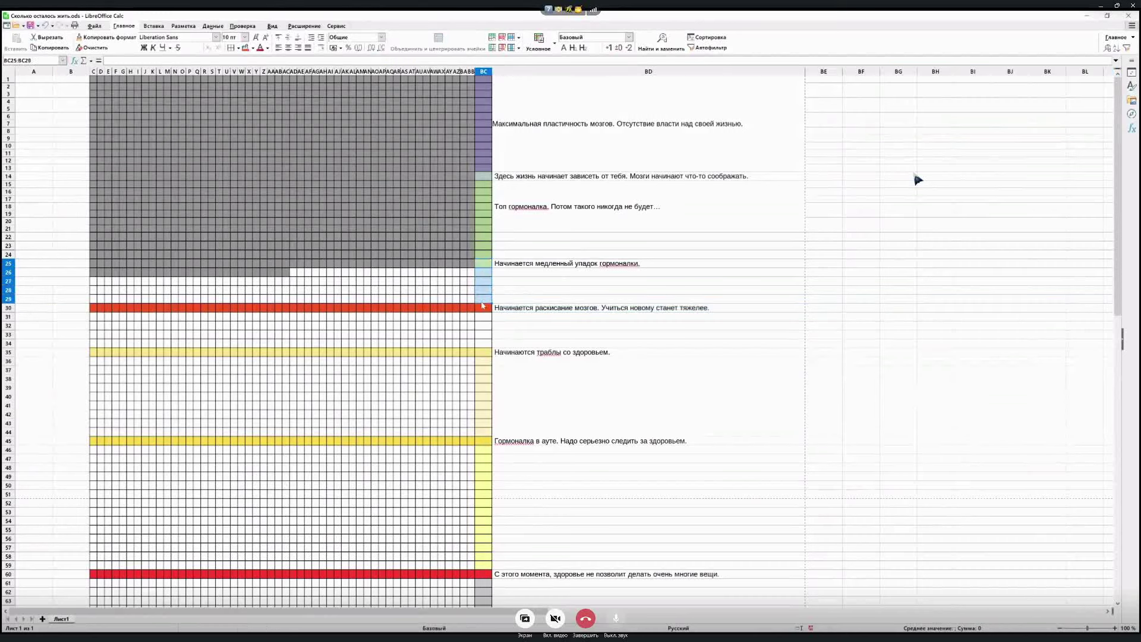
drag(8, 263, 10, 308)
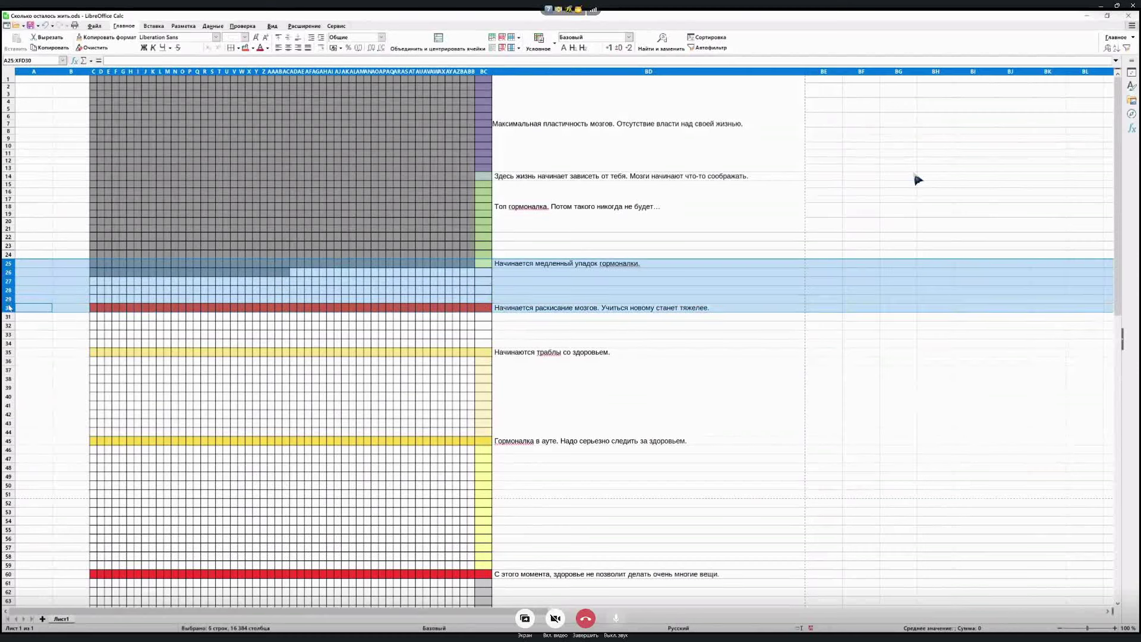
click(486, 271)
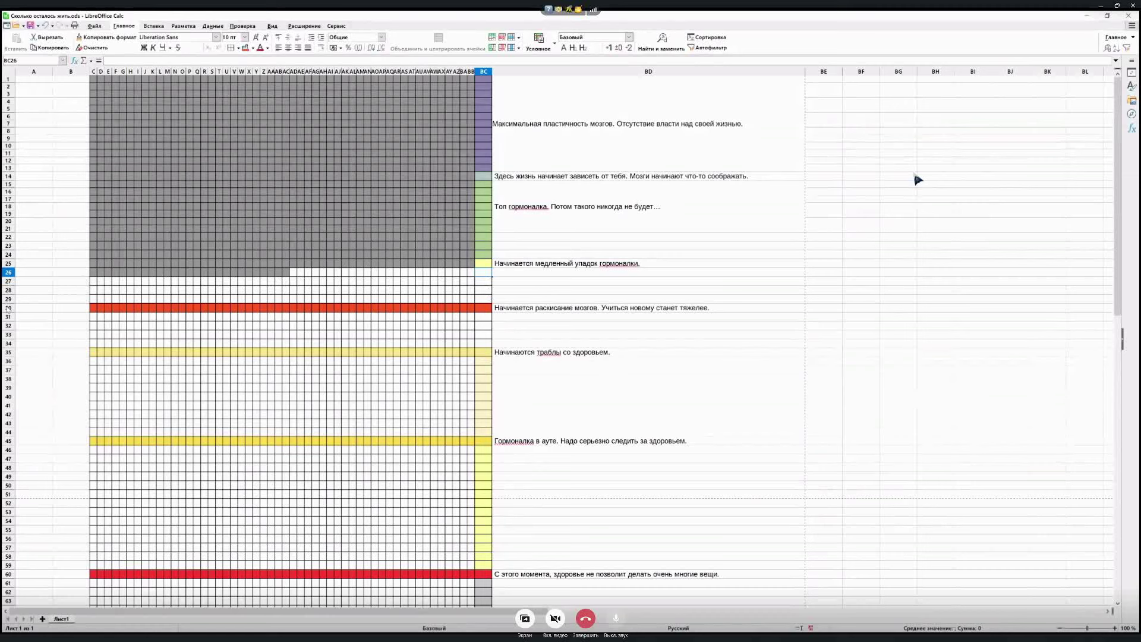
click(9, 308)
click(8, 263)
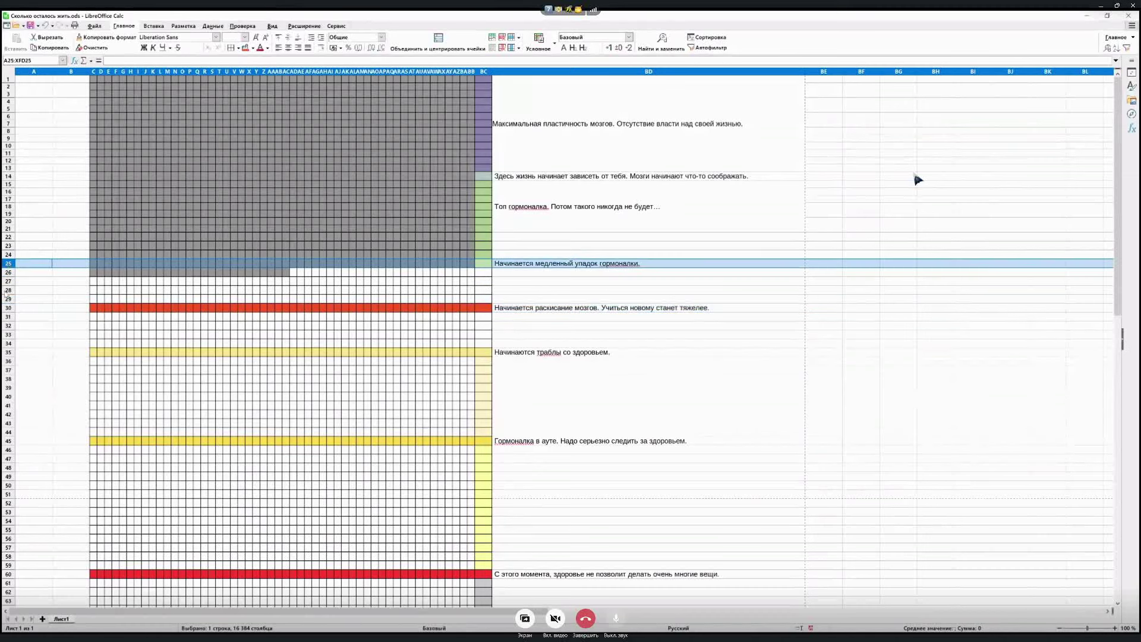
click(8, 308)
click(8, 299)
click(9, 266)
click(8, 306)
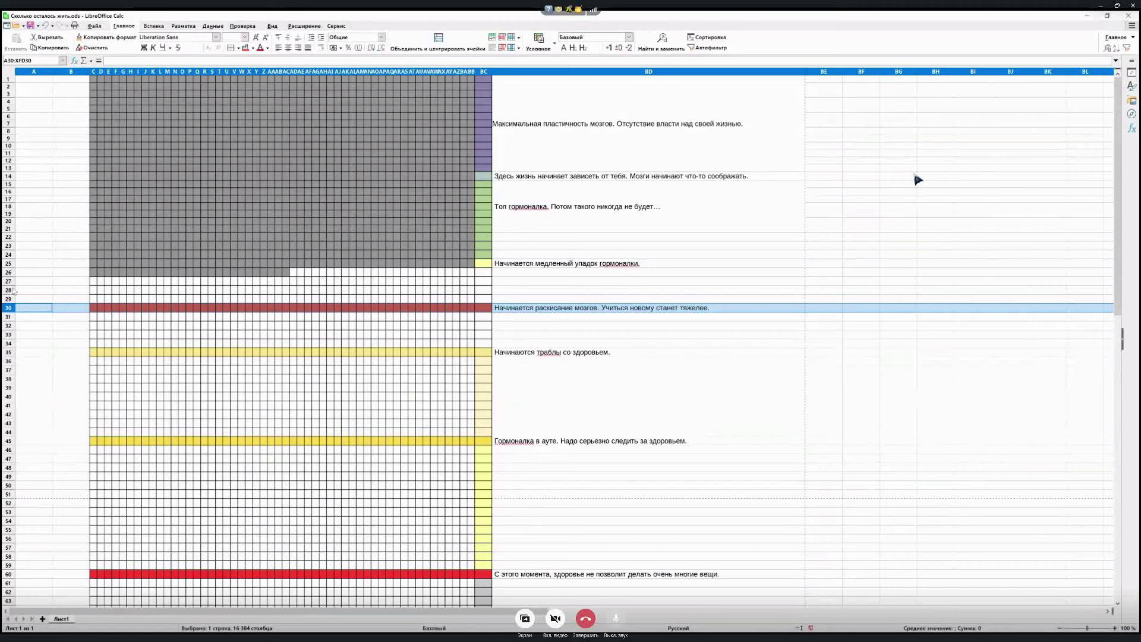
Fill the uncoloured cells BC26:BC29 with the light yellow of BC25 above them
click(485, 265)
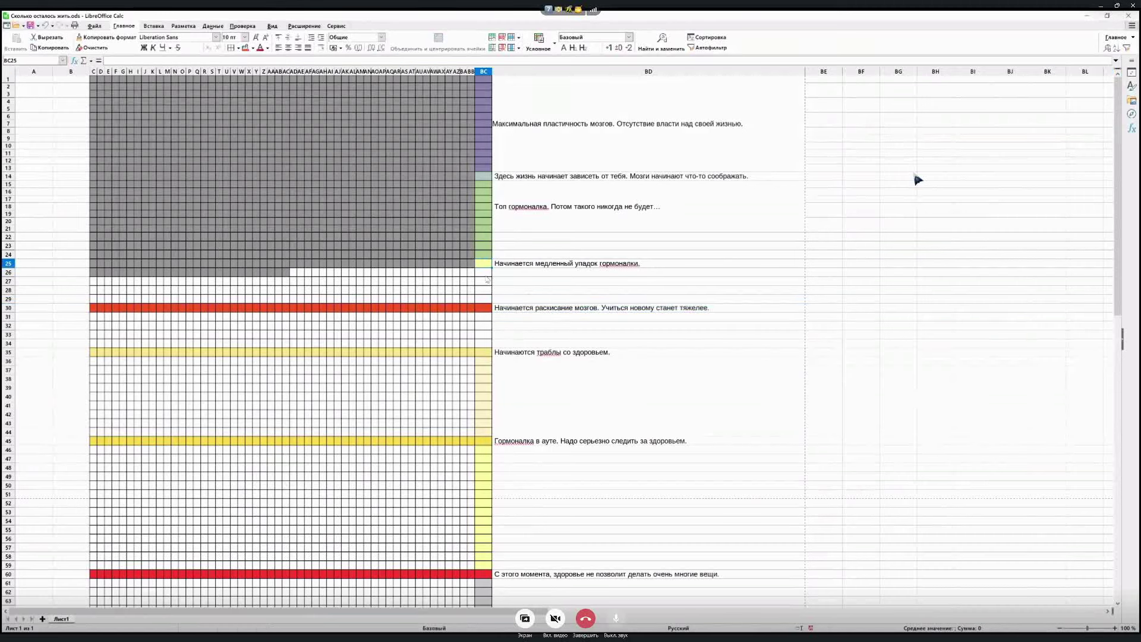
click(253, 49)
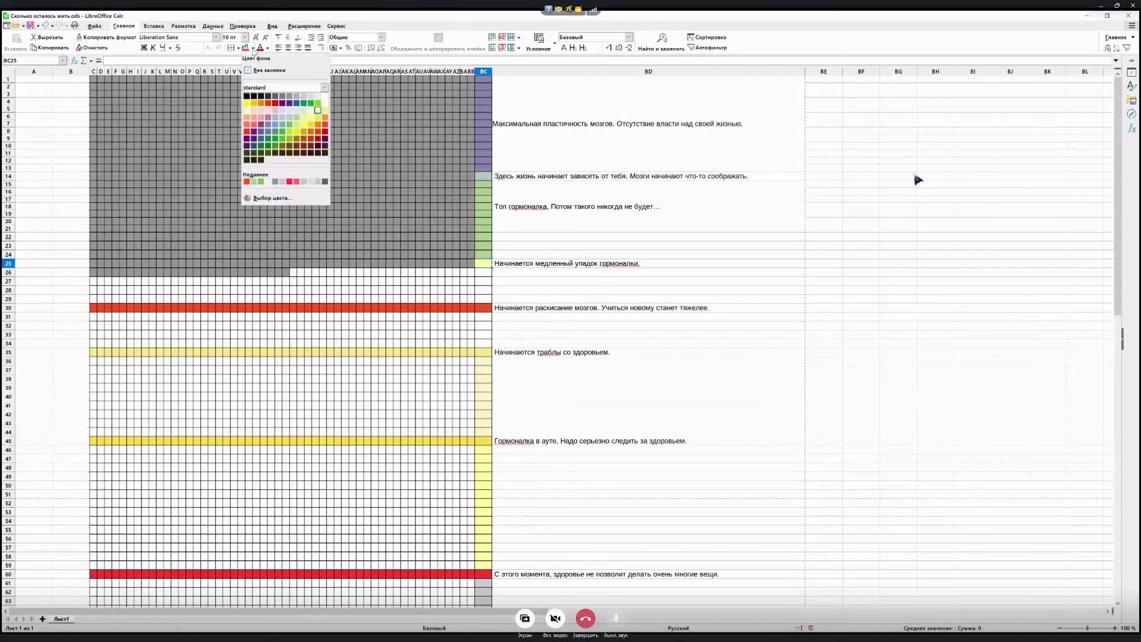
click(497, 296)
drag(483, 272, 483, 299)
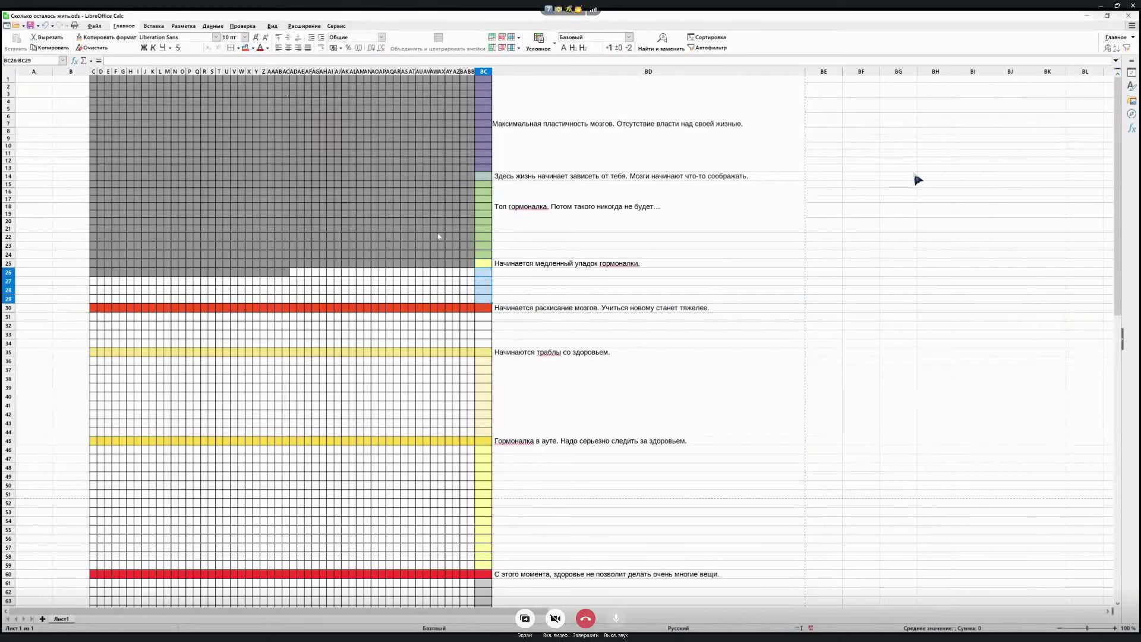
click(253, 49)
click(318, 116)
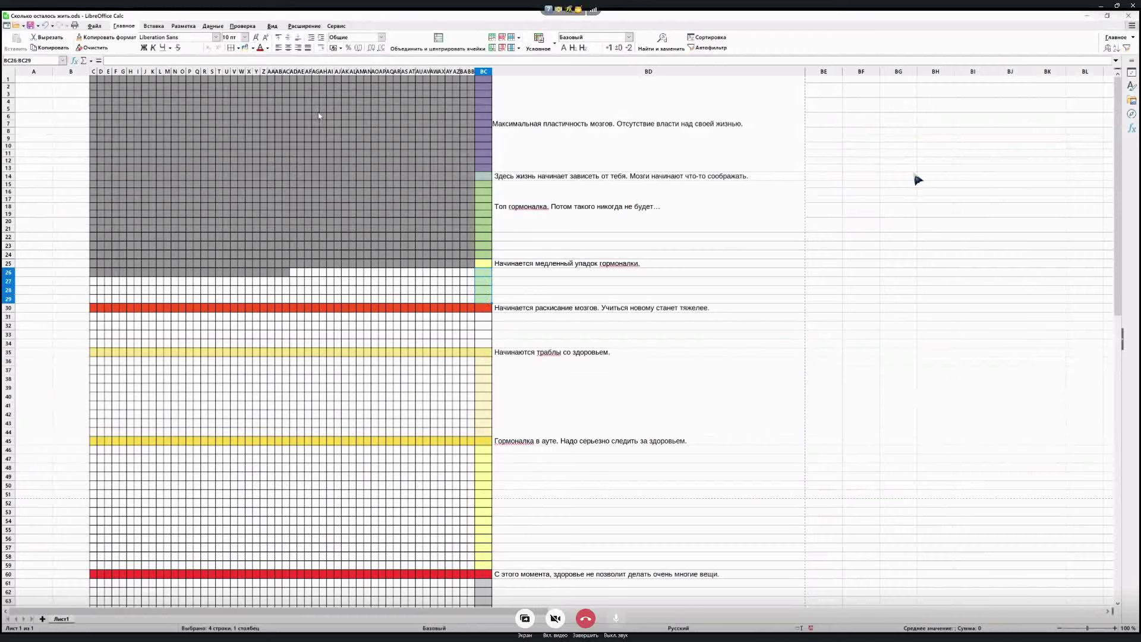
click(558, 300)
click(540, 282)
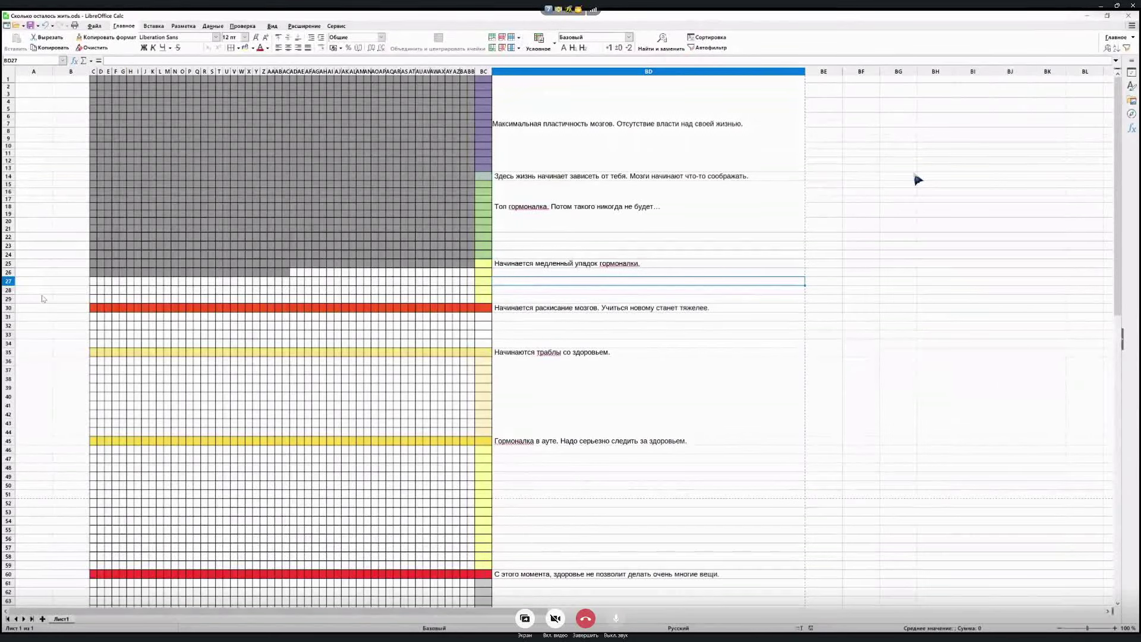
Enter "K=1\3" in cell BE30, beside the note of the orange-red row
click(11, 308)
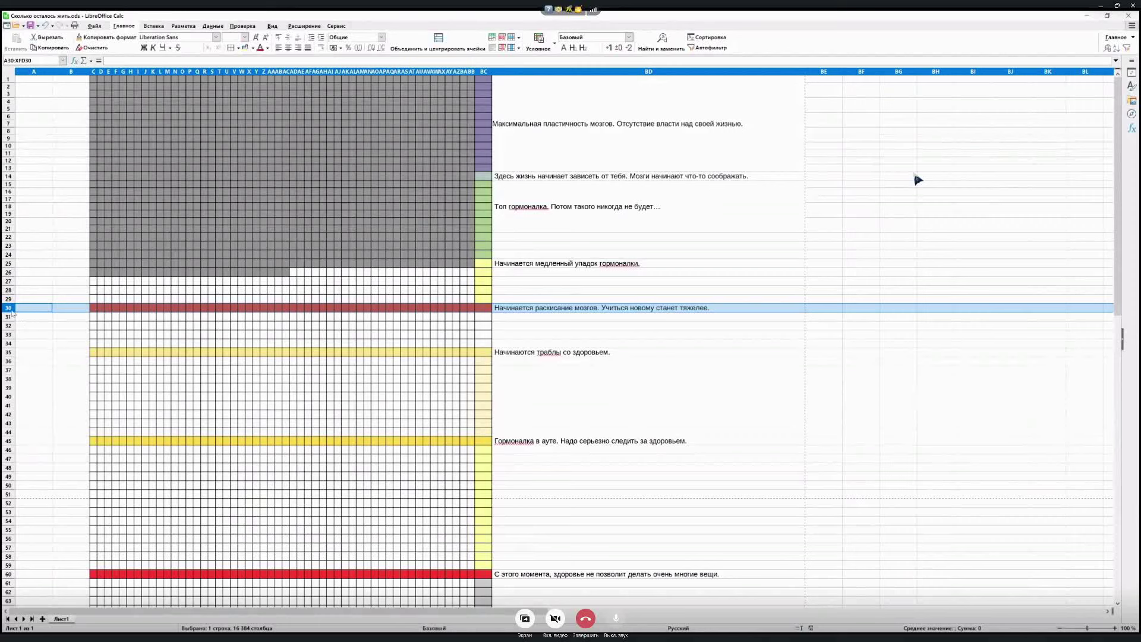
mouse_move(12, 314)
mouse_down()
mouse_move(13, 355)
mouse_move(15, 316)
mouse_up()
click(747, 308)
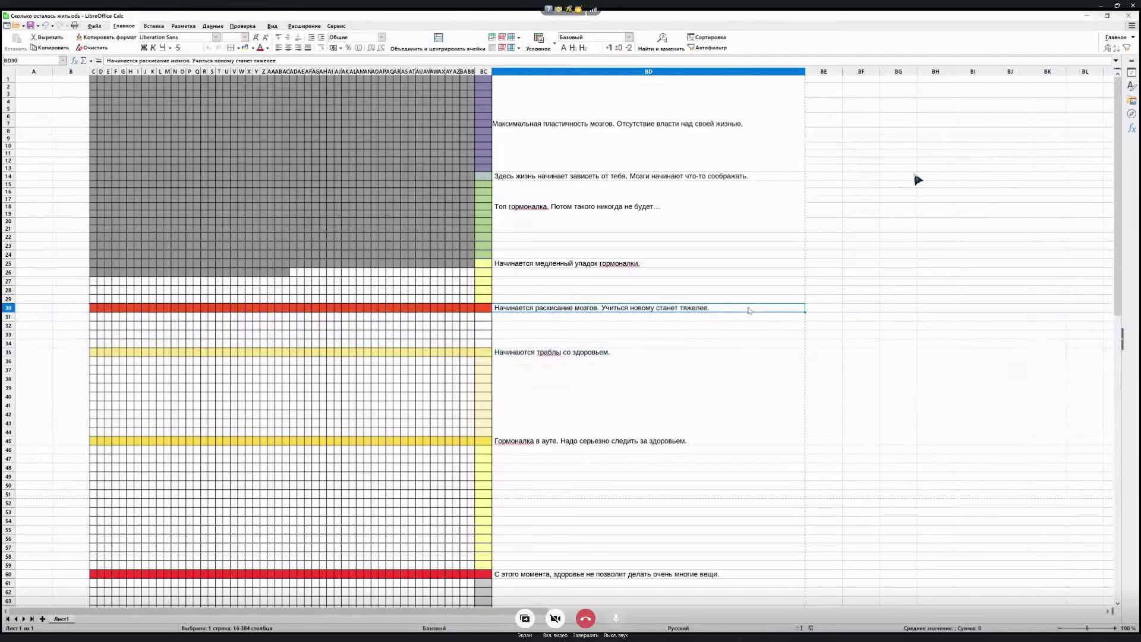
click(824, 310)
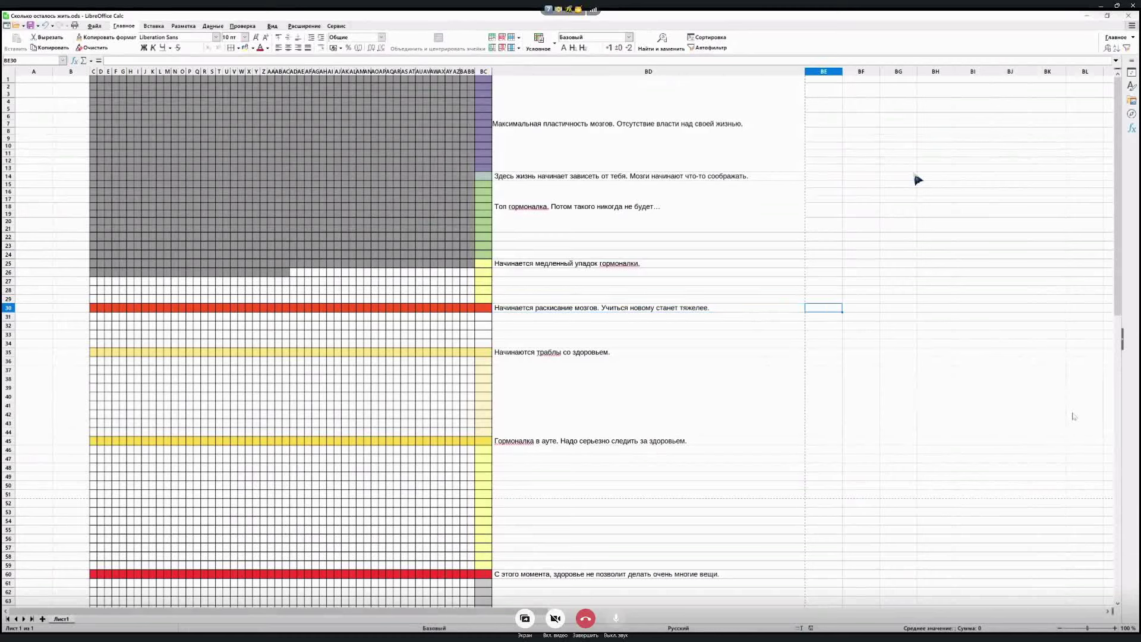
text(л=)
key(BackSpace)
click(835, 317)
Copy the "K=1\3" entry from BE30 into each of the cells BE31 to BE35
key(Up)
key(ctrl+c)
key(Down)
key(ctrl+v)
key(Down)
key(ctrl+v)
key(Down)
key(ctrl+v)
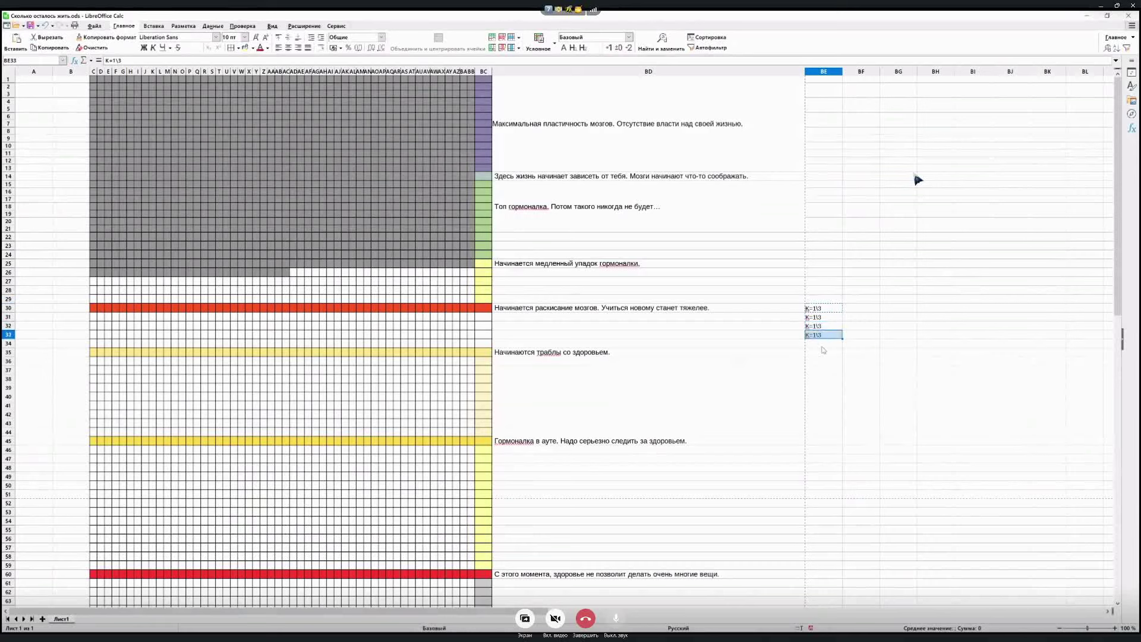
key(Down)
key(ctrl+v)
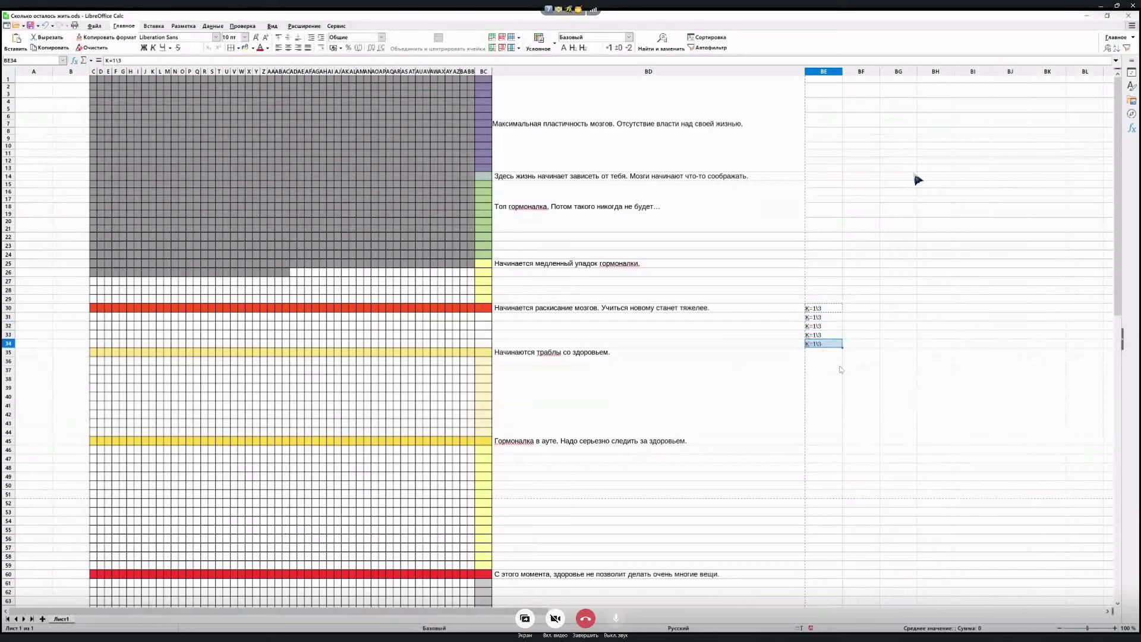
key(Down)
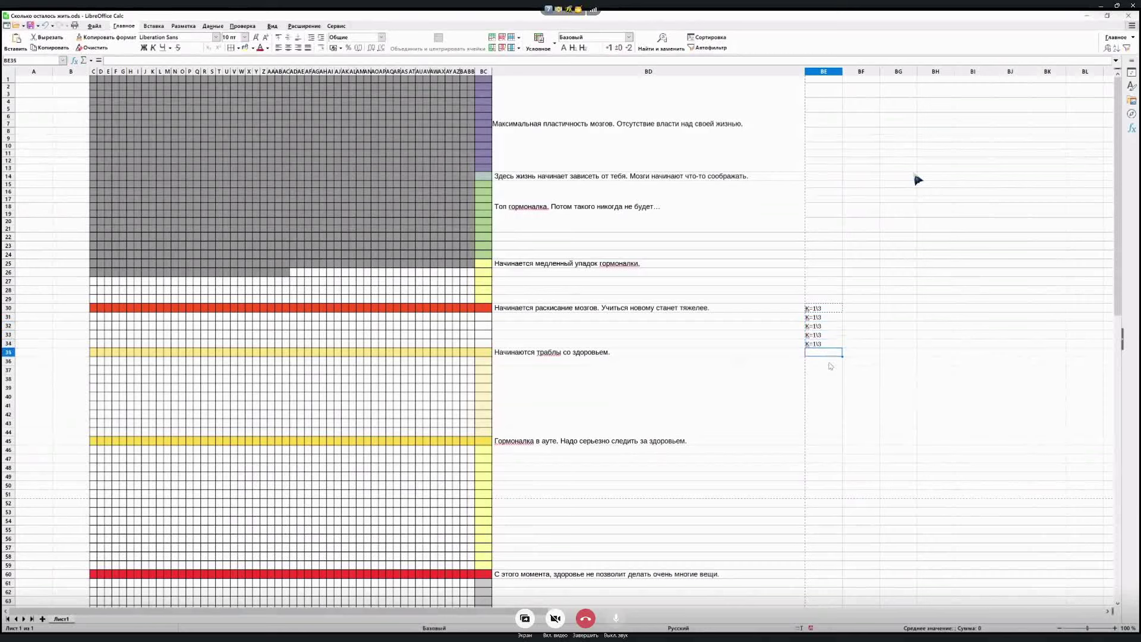
key(ctrl+v)
Try to extend the BE35 entry down to BE50 with the fill handle, and undo the fill
drag(843, 356, 840, 493)
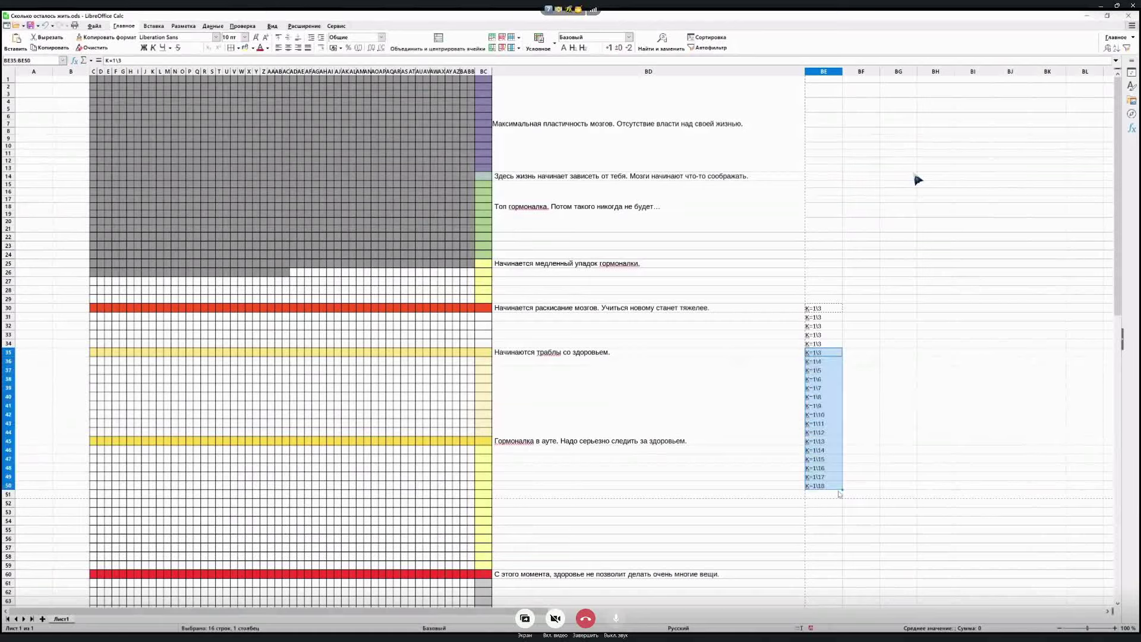
key(ctrl+z)
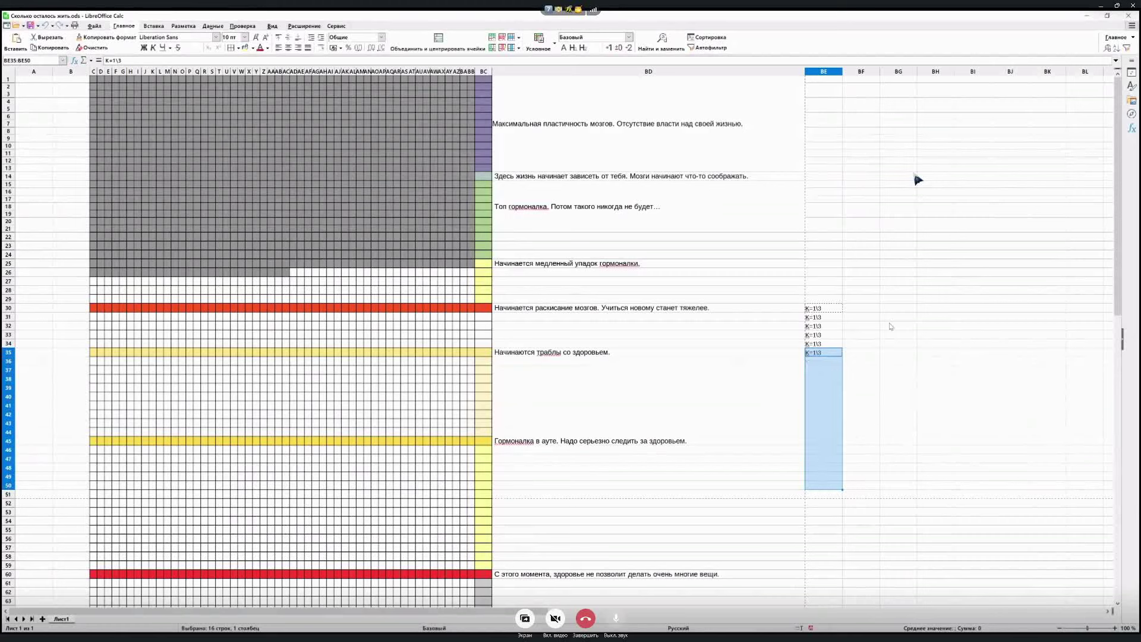
click(874, 302)
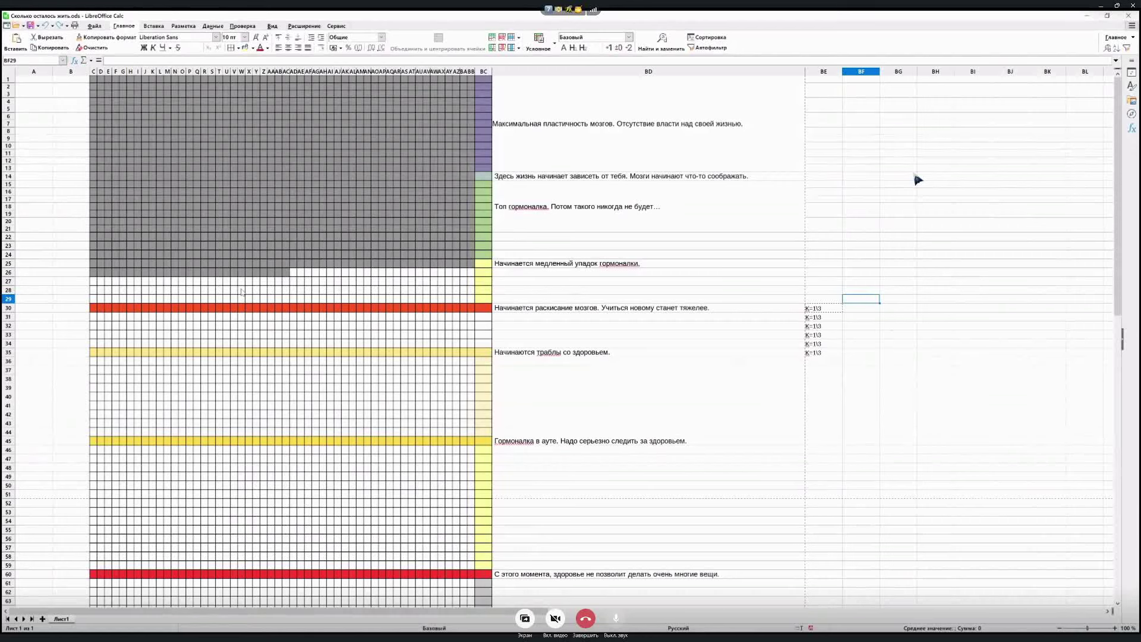
Examine row 30 again together with its note about learning in BD30
click(9, 307)
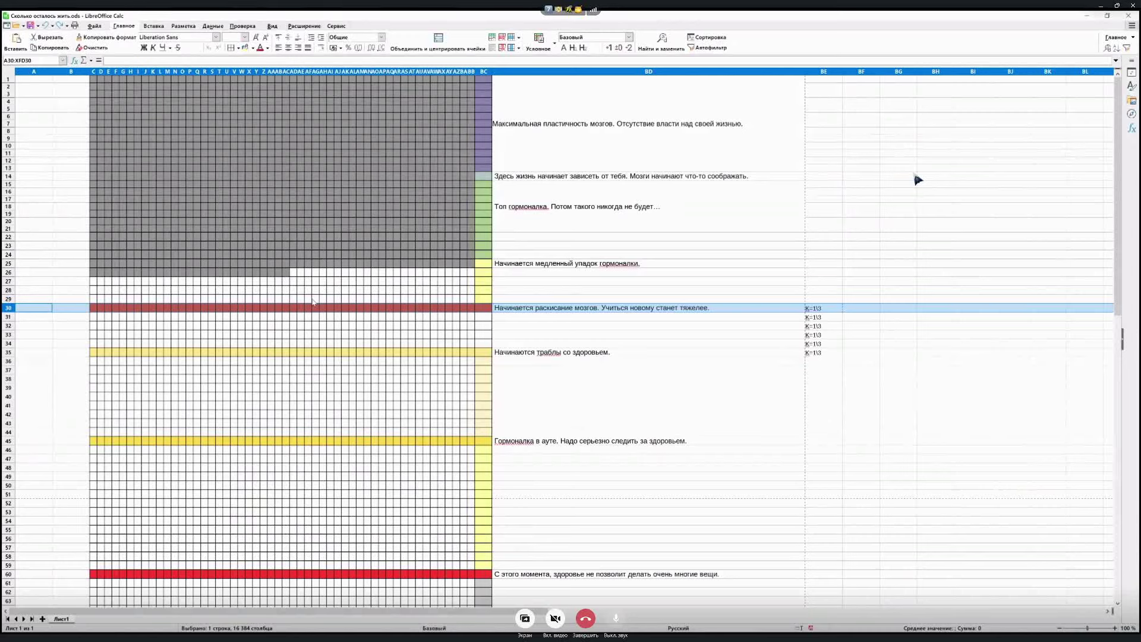
click(733, 311)
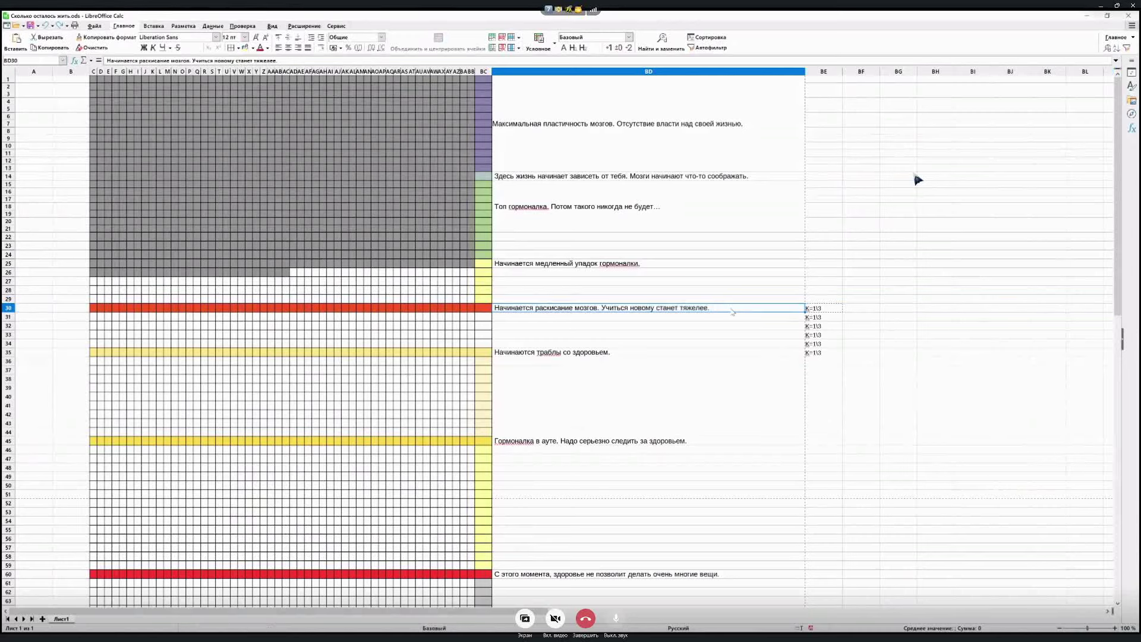
Append "Вокруг крабы." to the end of the note in BD30 and save the spreadsheet
click(299, 62)
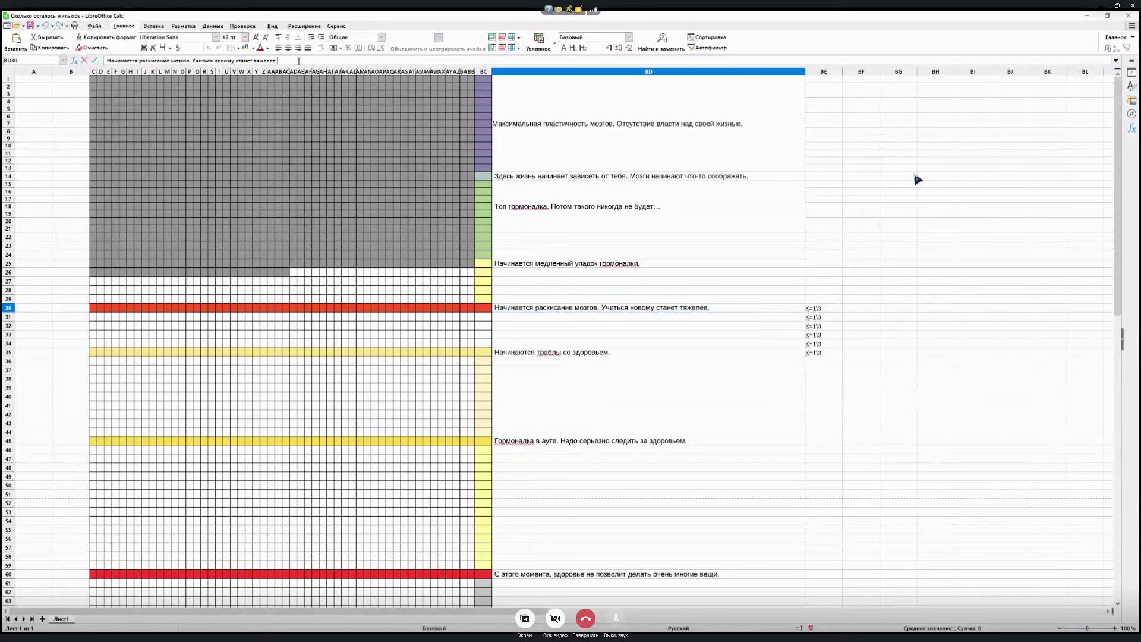
text(Вокруг крабы)
click(29, 25)
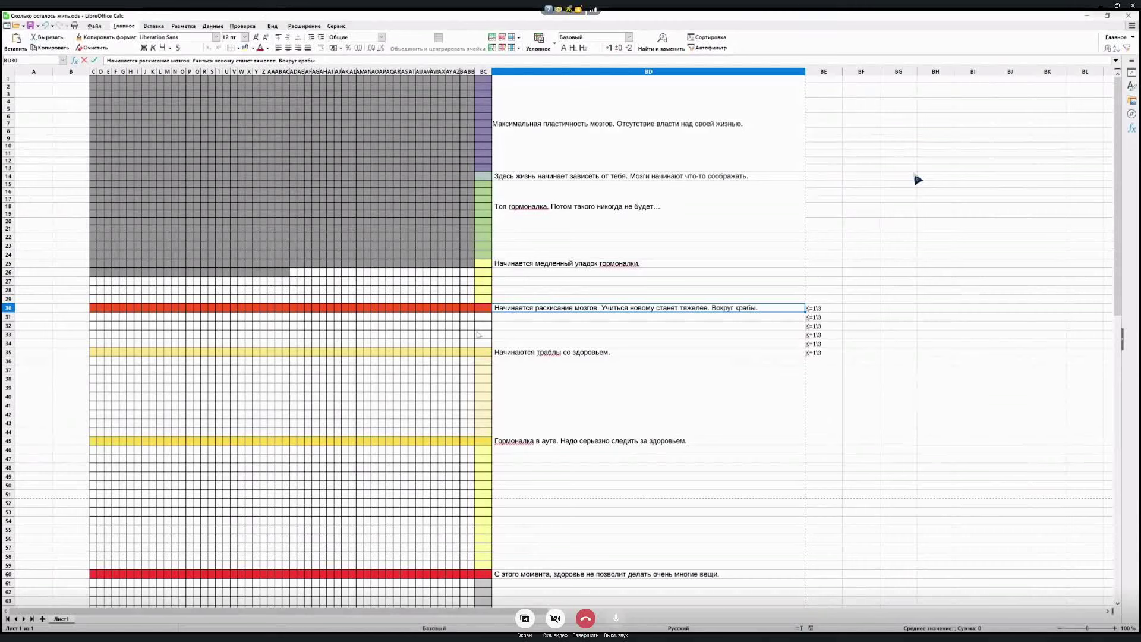
Examine the block of rows 25 to 35, the narrower span of rows 30 to 35, and row 35 on its own
drag(8, 265, 10, 355)
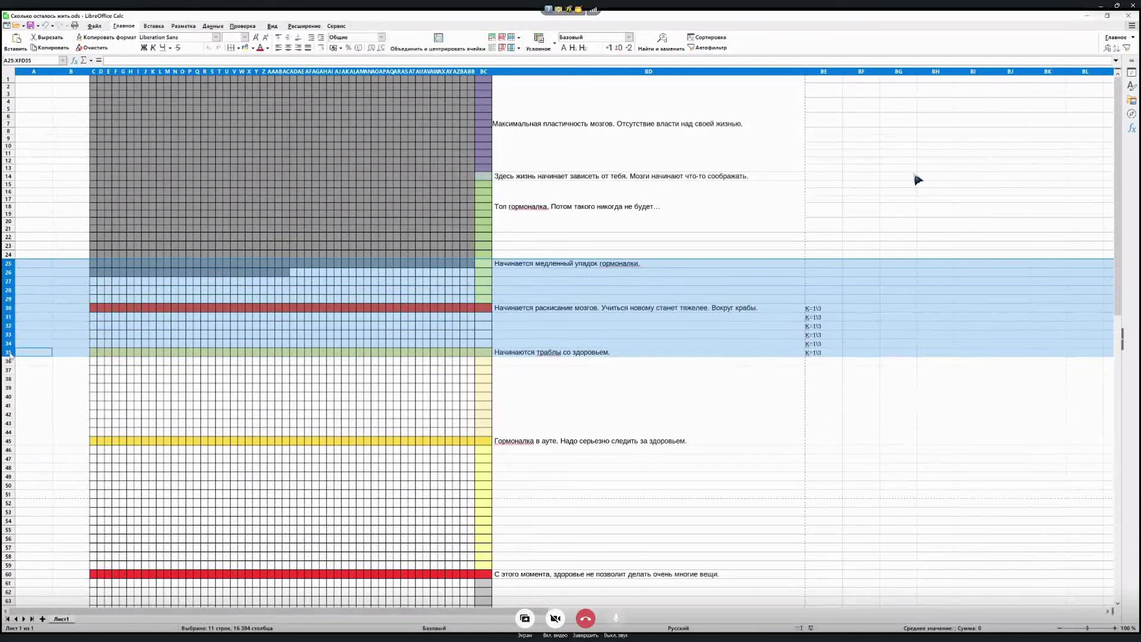
drag(8, 308, 8, 355)
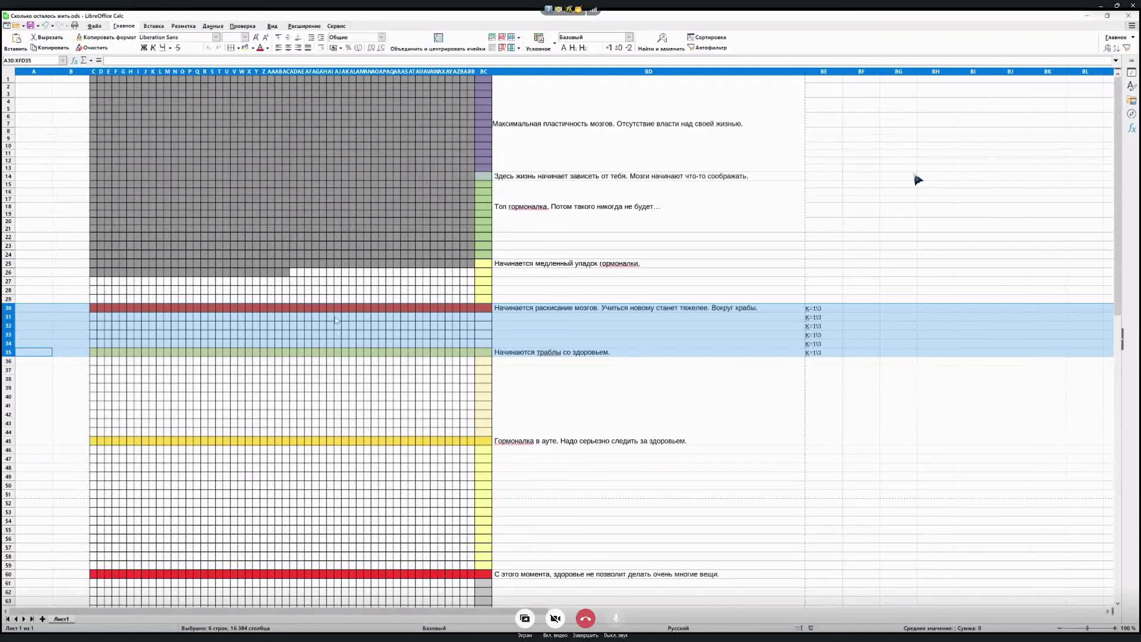
click(466, 283)
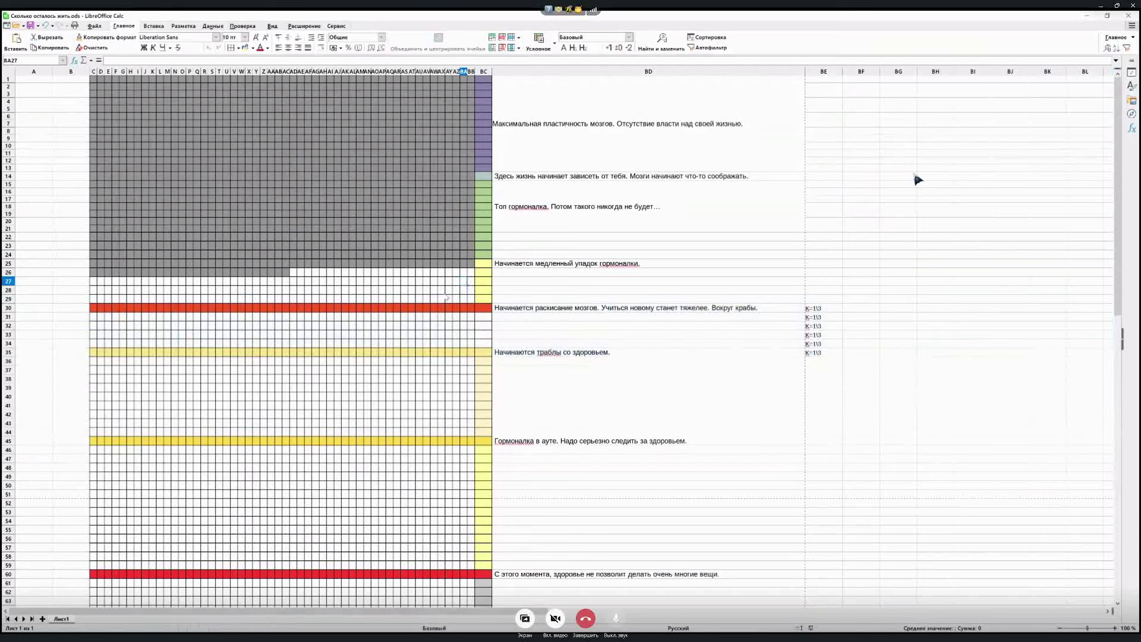
click(7, 353)
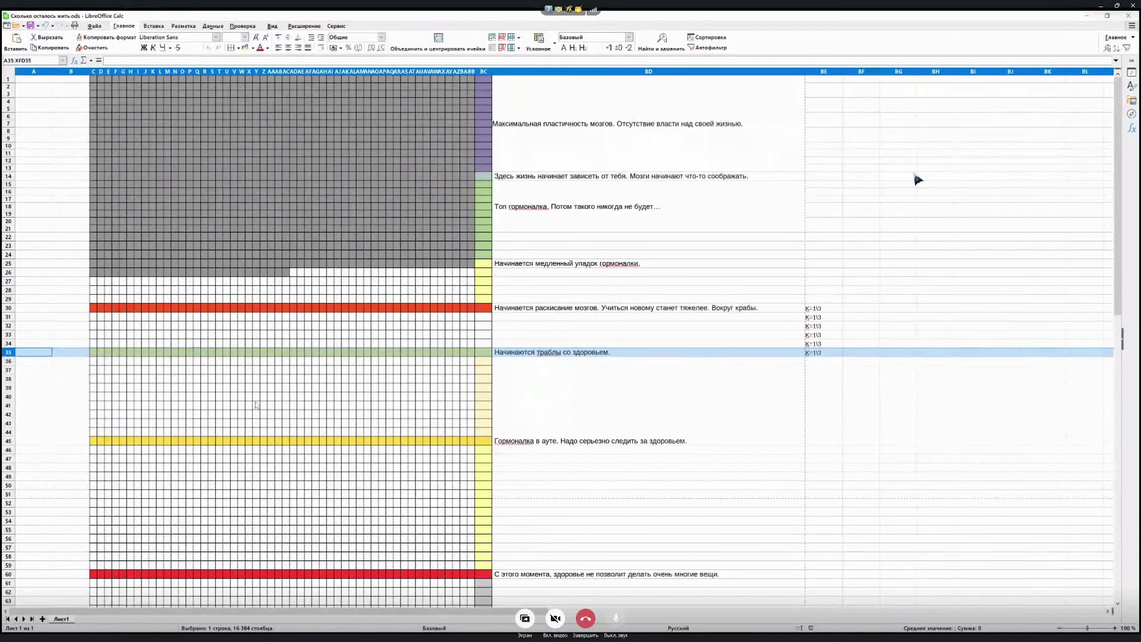
Copy the "K=1\3" entry from BE35 into the range BE36 to BE52
click(834, 353)
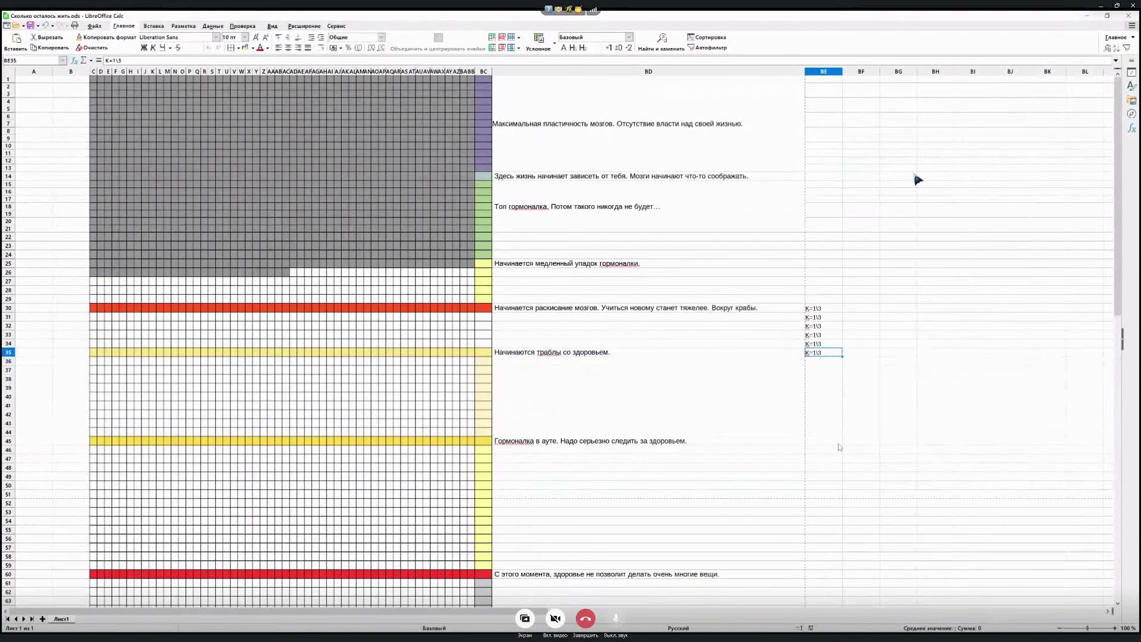
drag(832, 362, 831, 508)
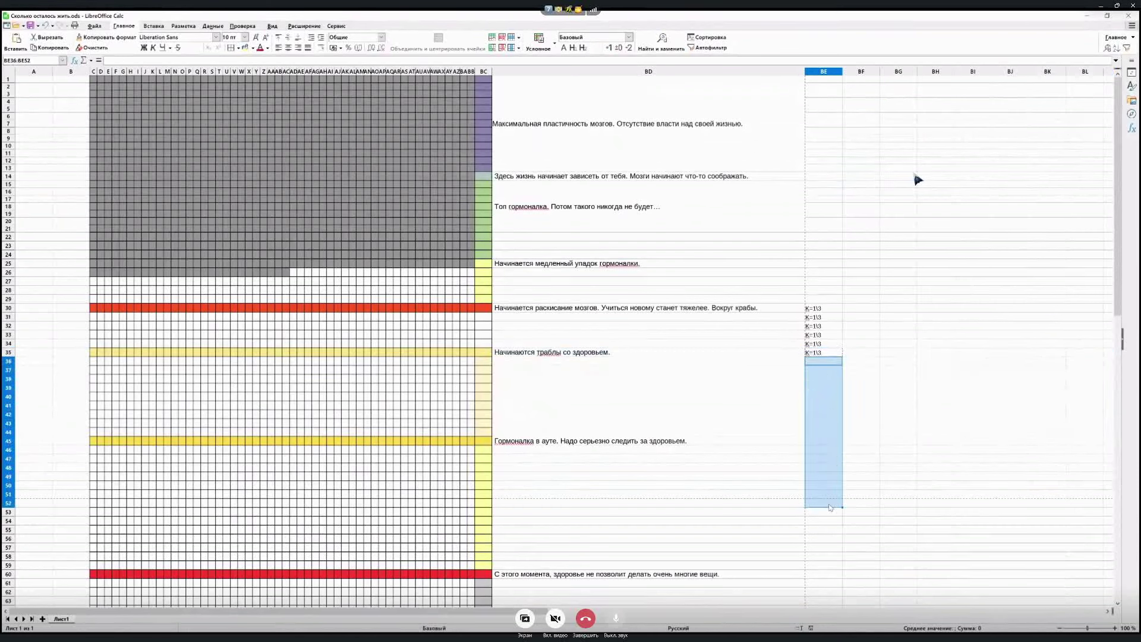
text(K=1\3 K=1\3 K=1\3 K=1\3 K=1\3 K=1\3 K=1\3 K=1\3 K=1\3 K=1\3 K=1\3 K=1\3 K=1\3 K=1\3 K=1\3 K=1\3 K=1\3)
click(907, 477)
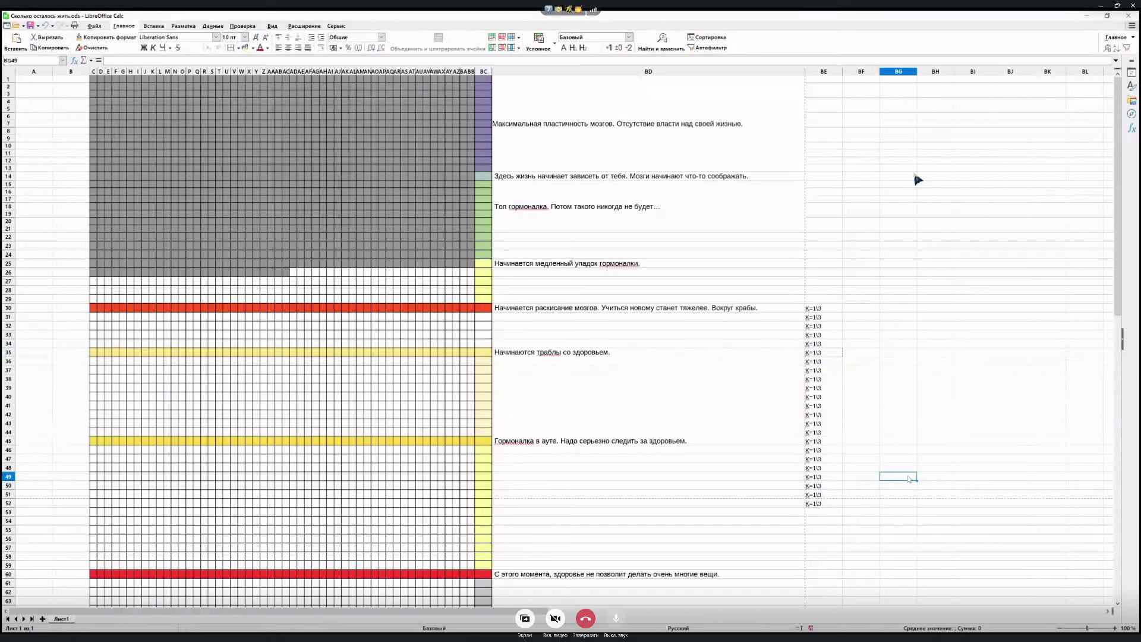
Change the learning coefficient in BE30, beside the orange-red row's note, to "K=2\3"
click(9, 353)
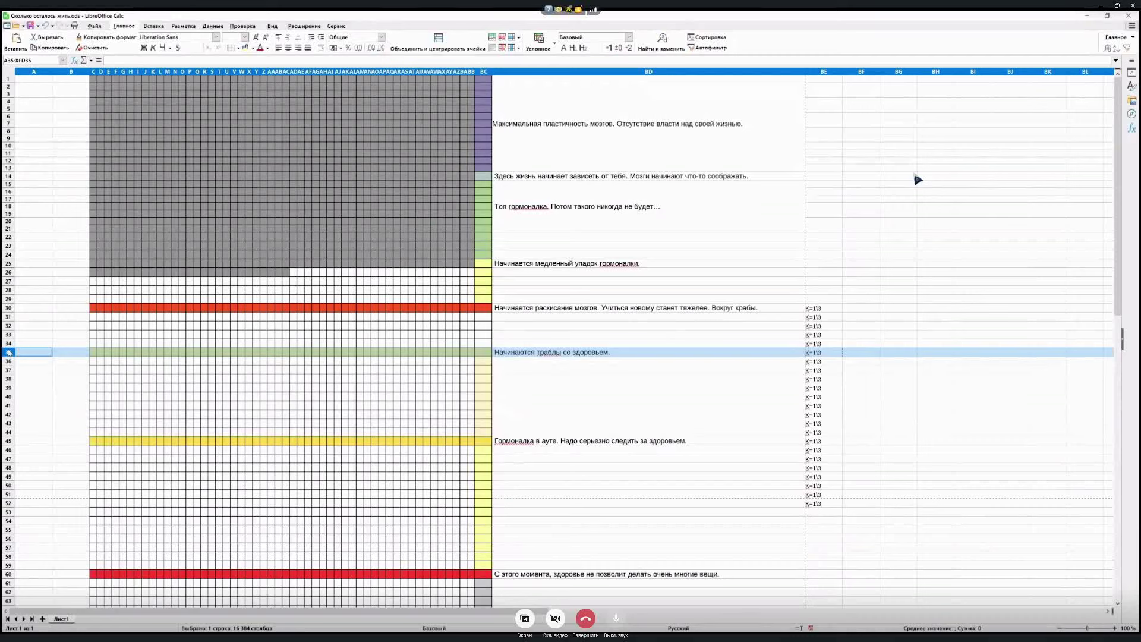
click(826, 355)
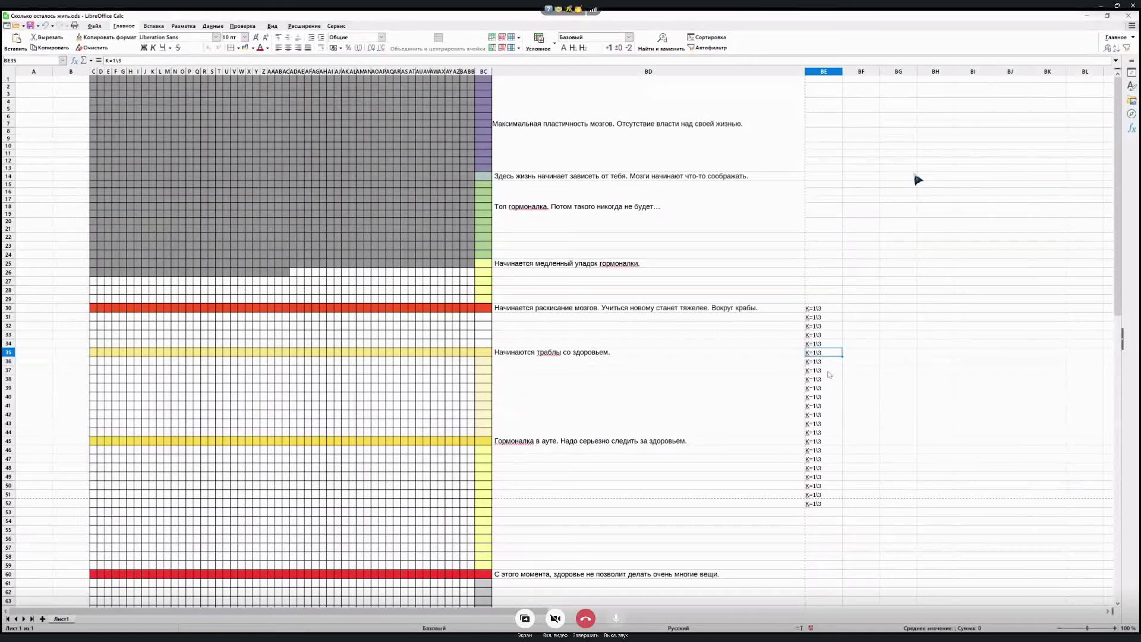
click(847, 370)
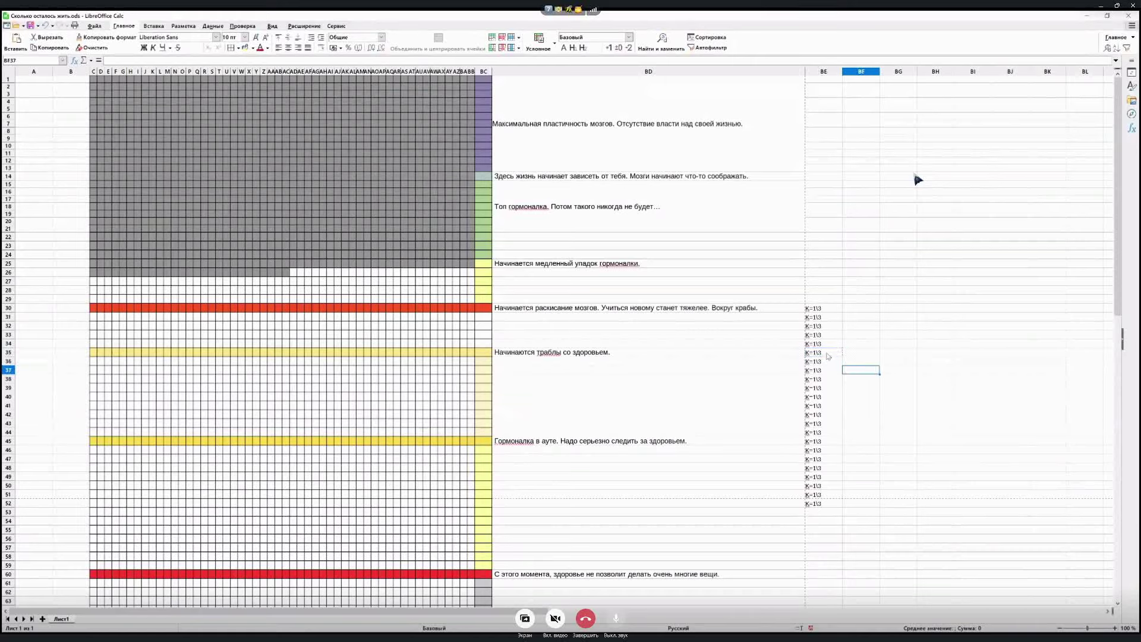
click(828, 355)
key(shift+Down)
key(shift+Down)
key(shift+Up)
key(shift+Up)
key(shift+Up)
key(shift+Up)
key(shift+Up)
key(shift+Up)
key(shift+Up)
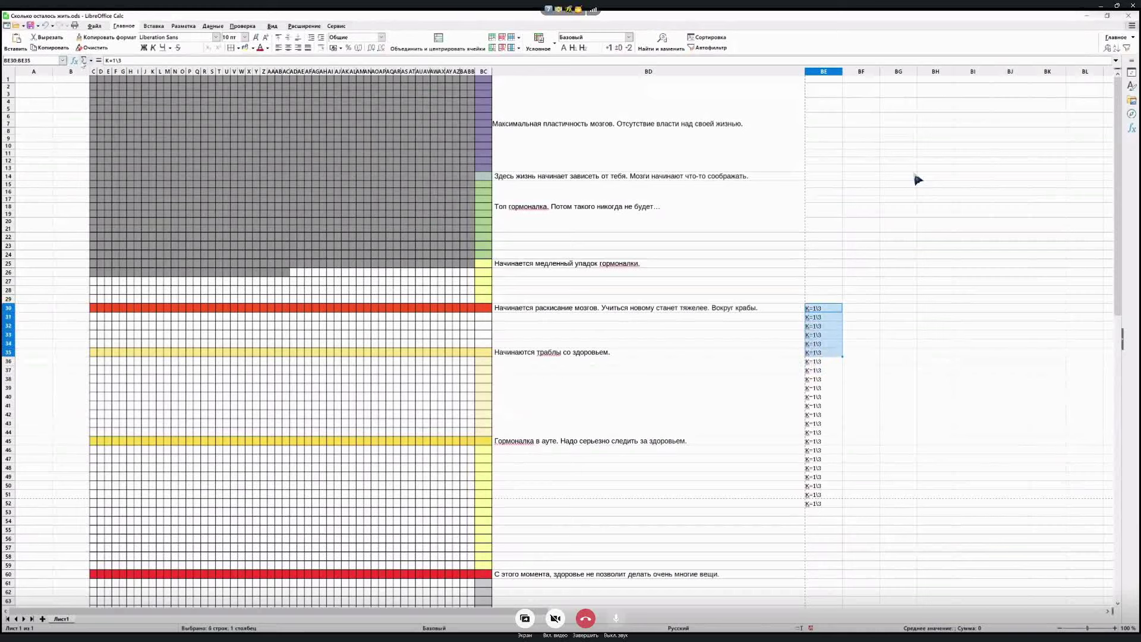
click(113, 61)
key(Return)
Copy the BE30 coefficient into BE31 to BE34, overwriting the existing entries
click(835, 308)
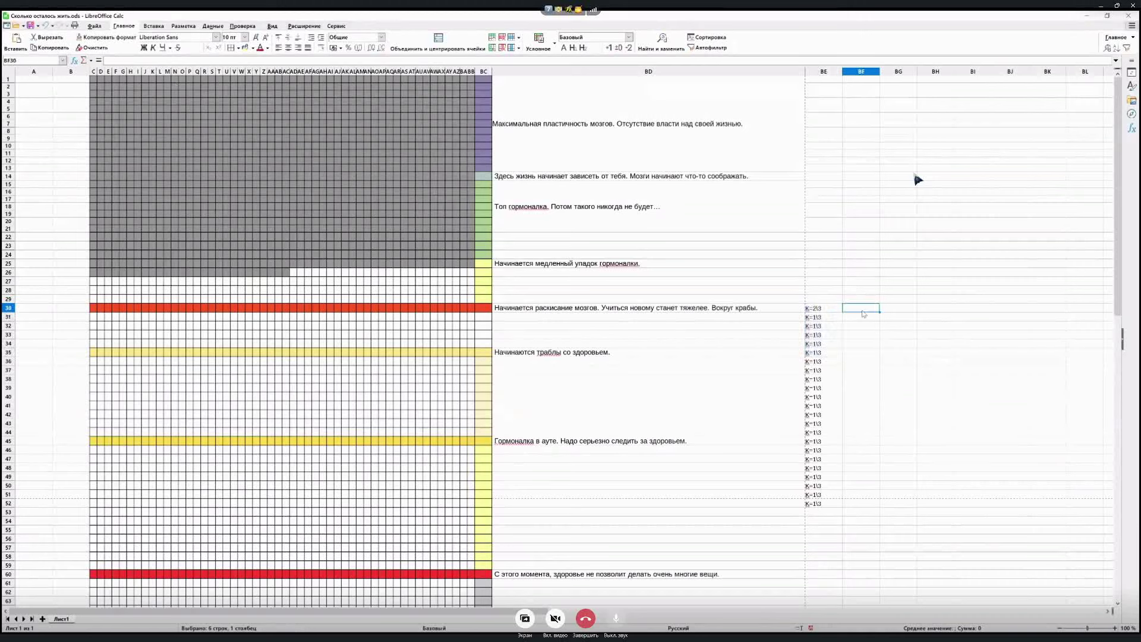
key(ctrl+c)
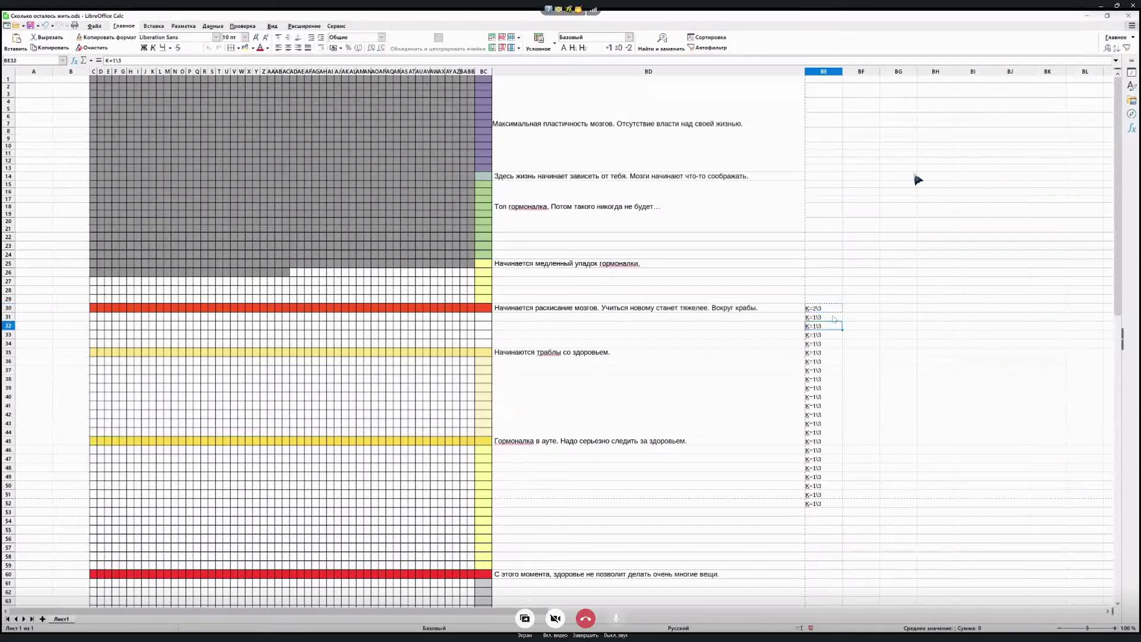
drag(830, 317, 833, 343)
key(ctrl+v)
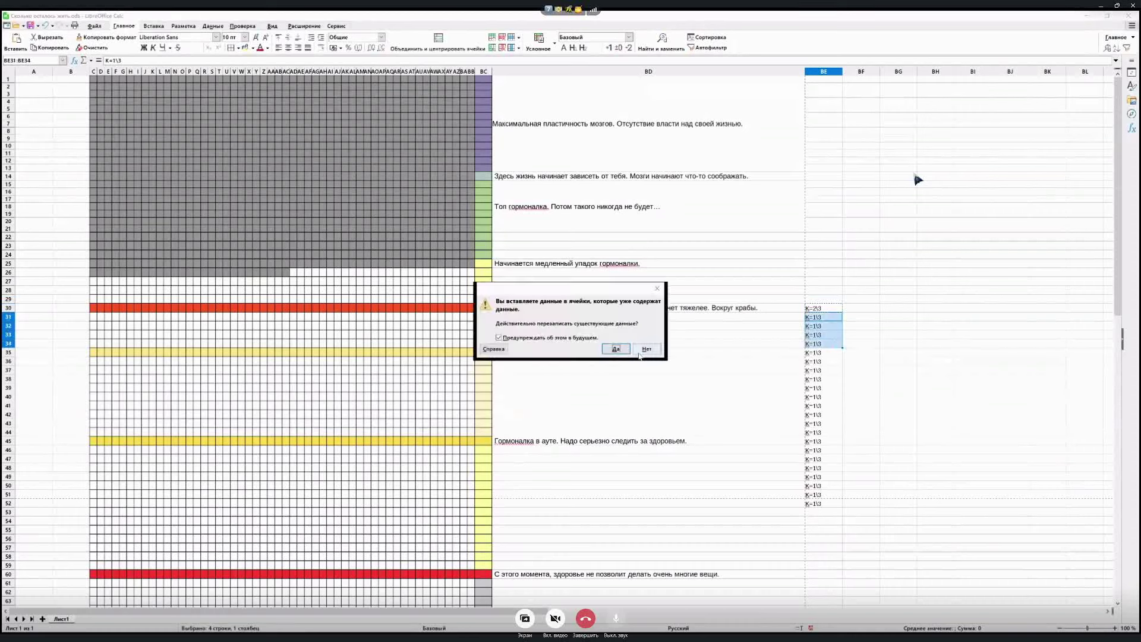
key(Return)
click(982, 373)
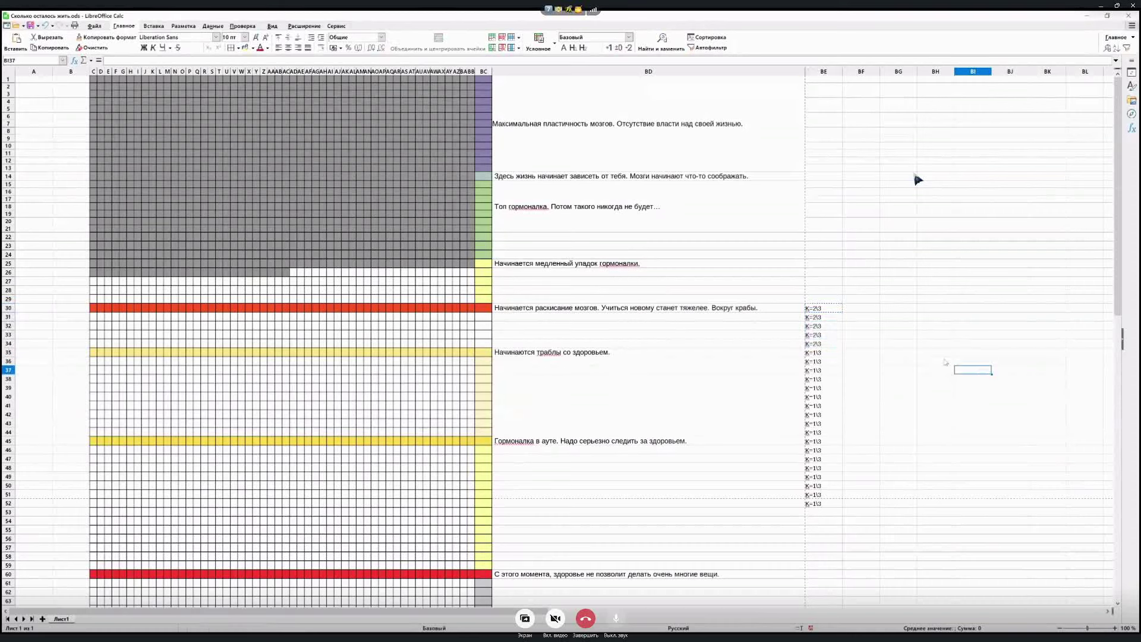
Change the coefficient in BE35 to "K=1\2" and copy it over the existing entries in BE36 to BE45
click(827, 355)
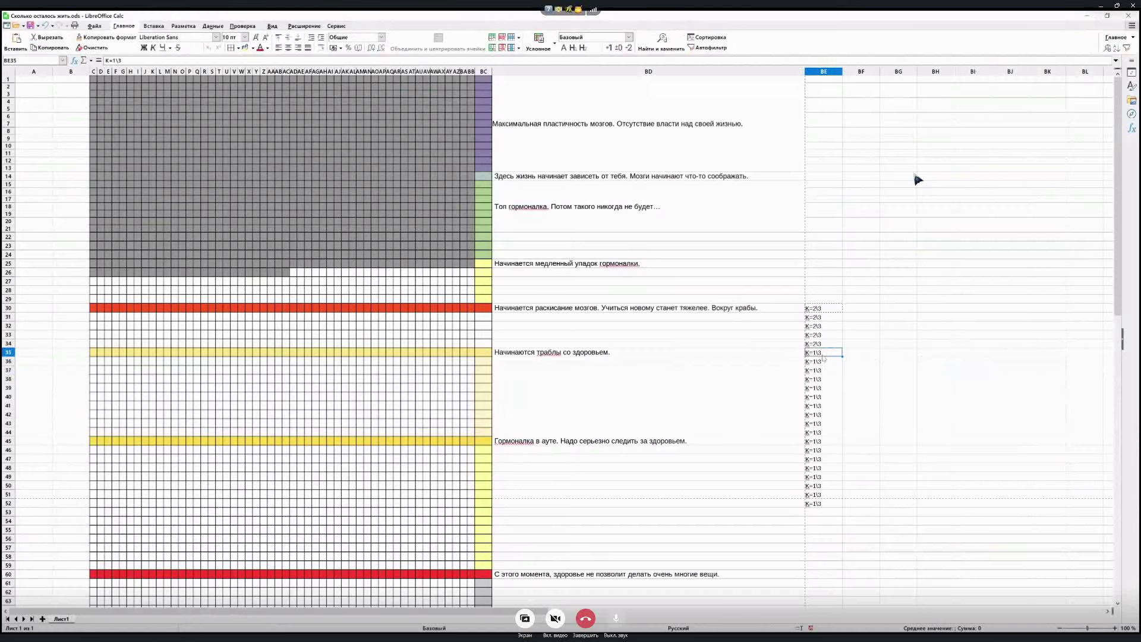
click(174, 61)
click(95, 60)
drag(831, 363, 830, 445)
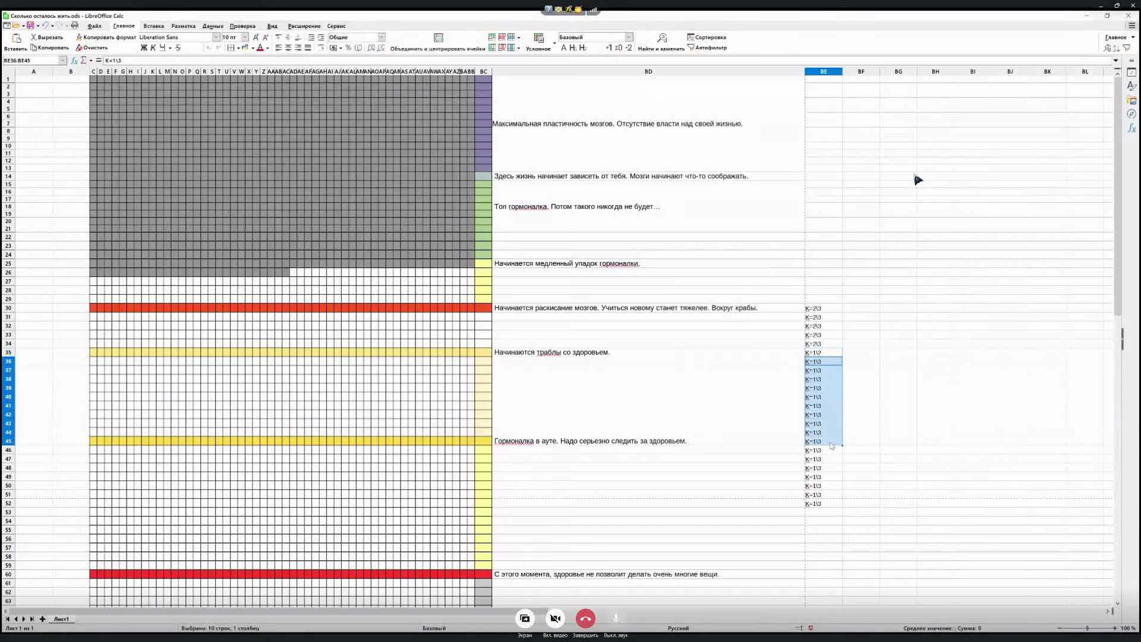
key(ctrl+v)
click(621, 349)
click(886, 392)
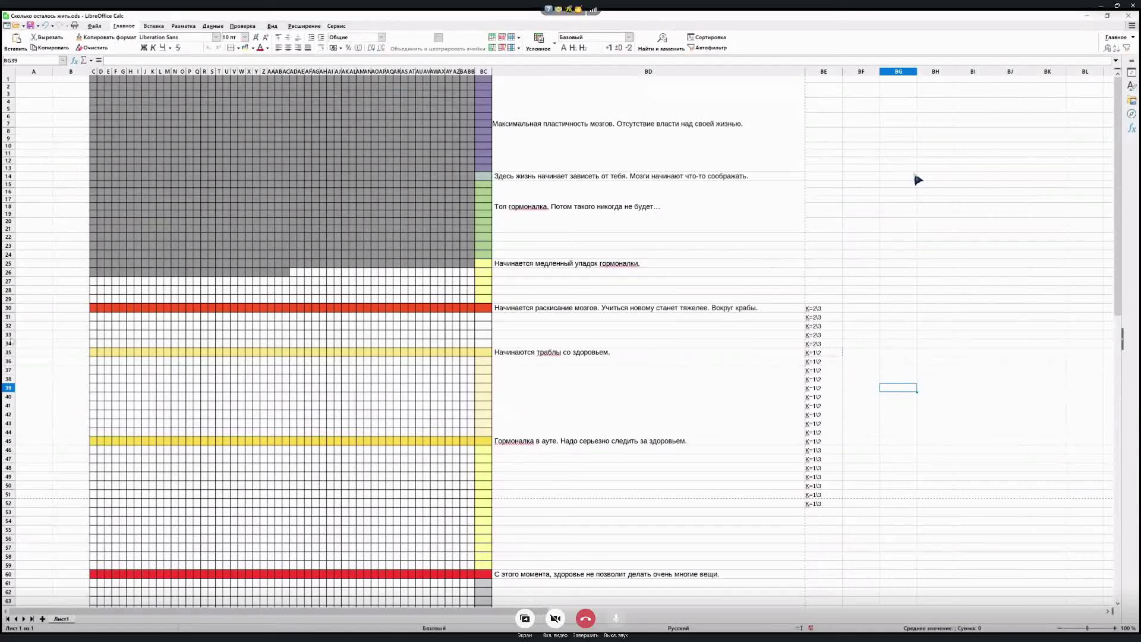
Examine row 35, rows 25 to 30, and the first two sentences of the BD30 note about learning
click(8, 353)
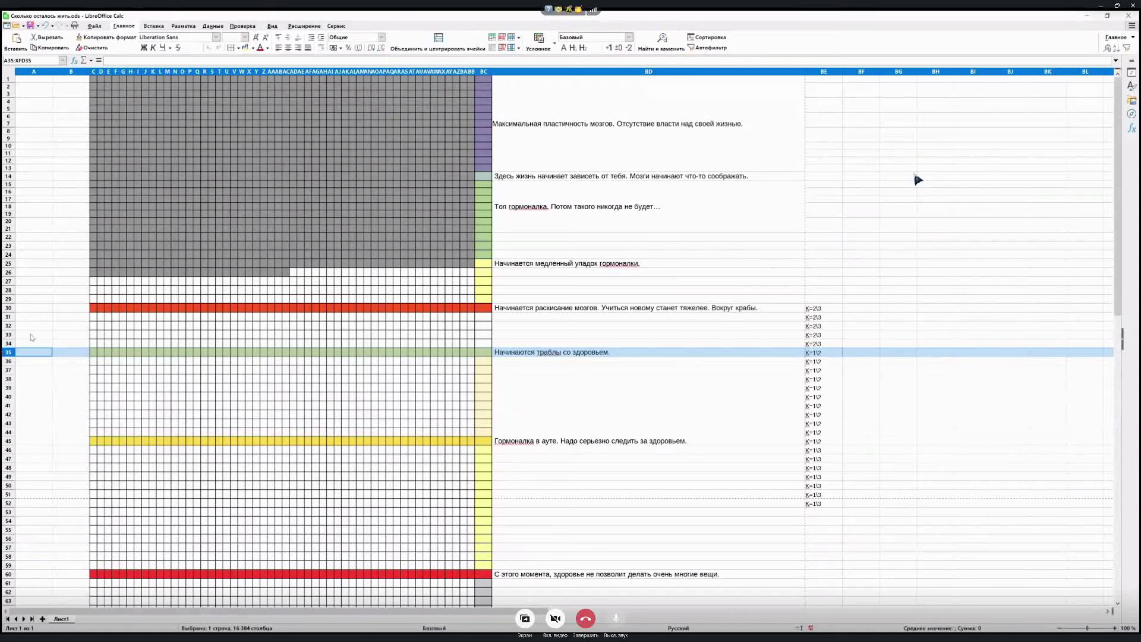
click(494, 309)
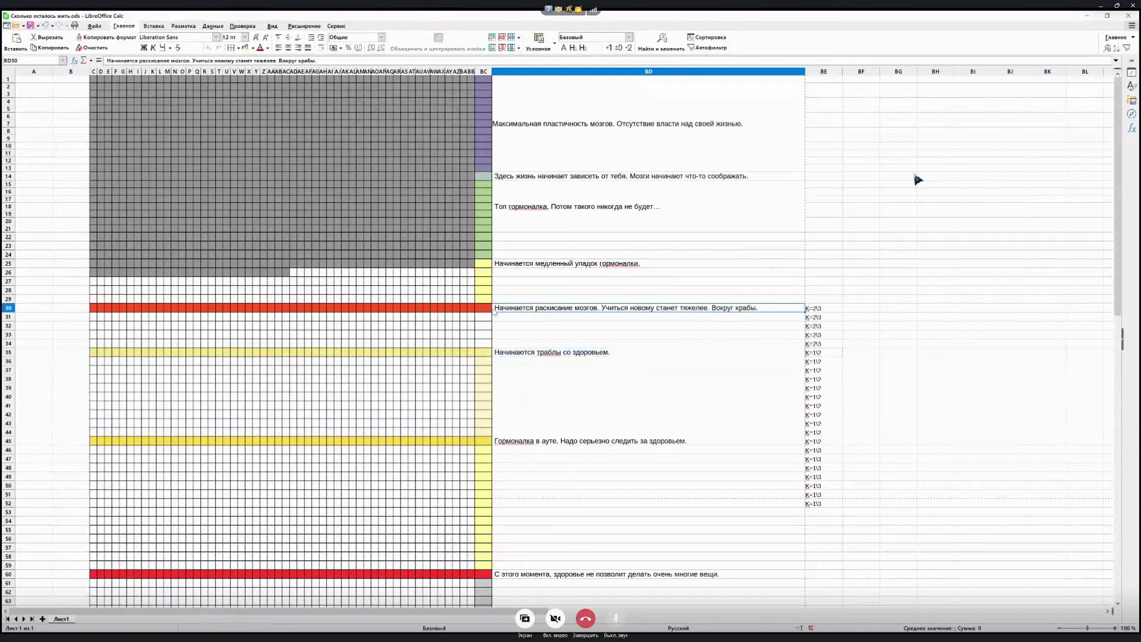
double_click(495, 308)
drag(495, 307, 711, 308)
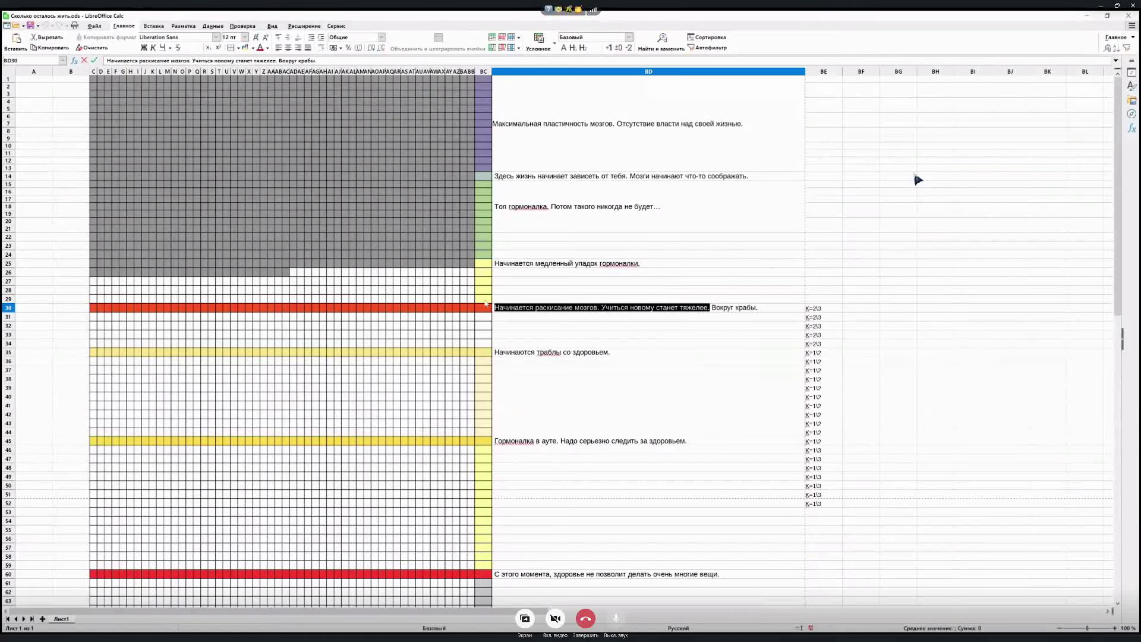
click(119, 271)
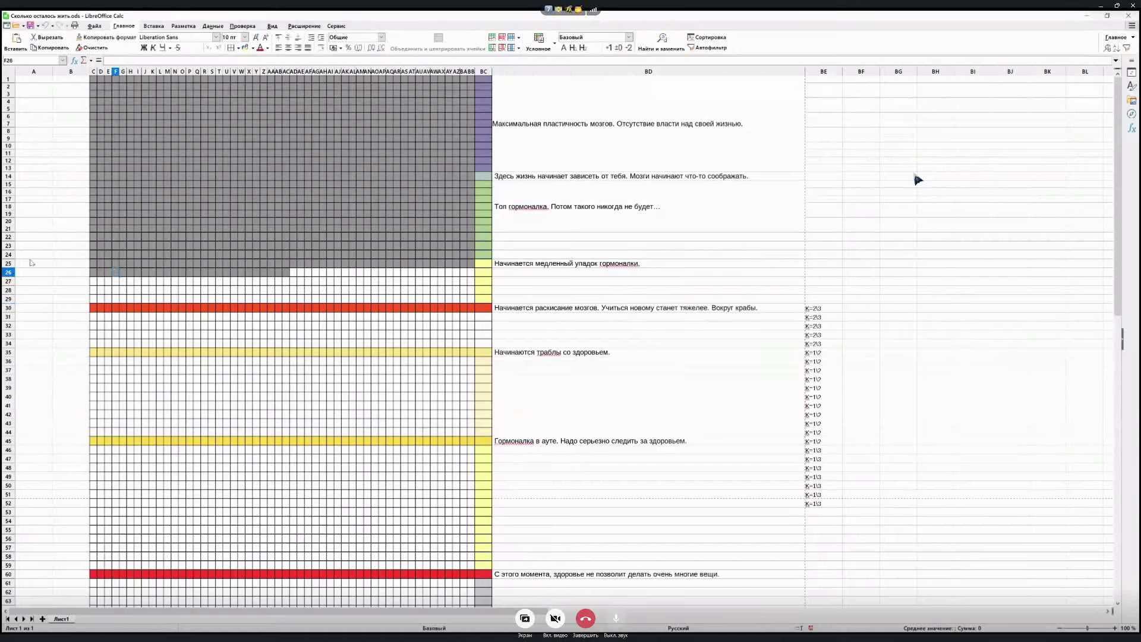
drag(13, 263, 12, 306)
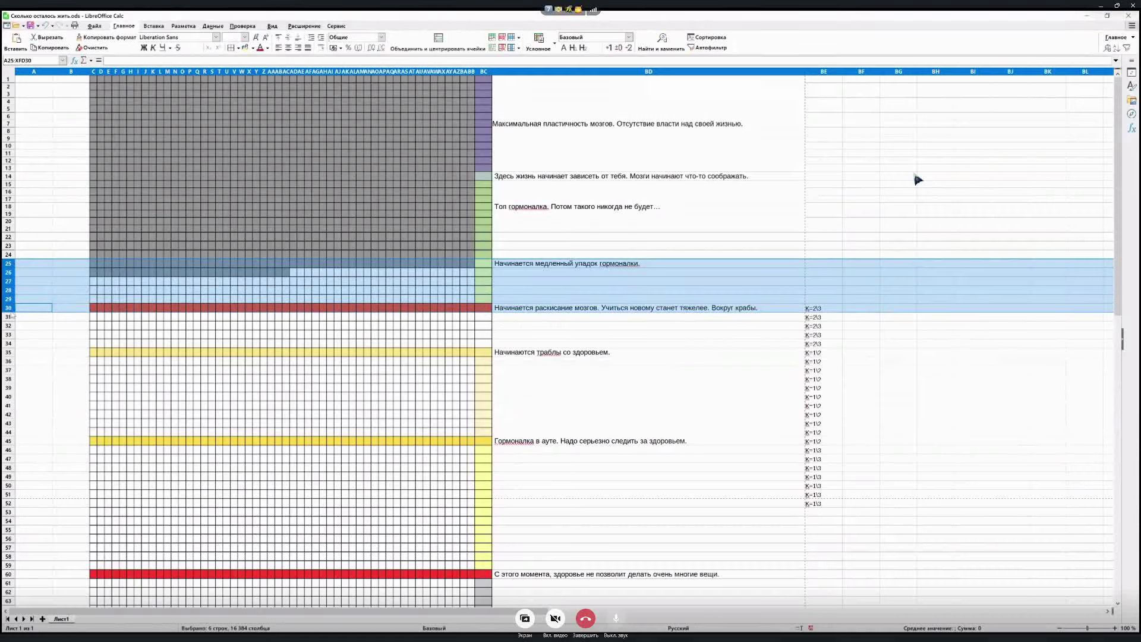
click(528, 311)
double_click(496, 308)
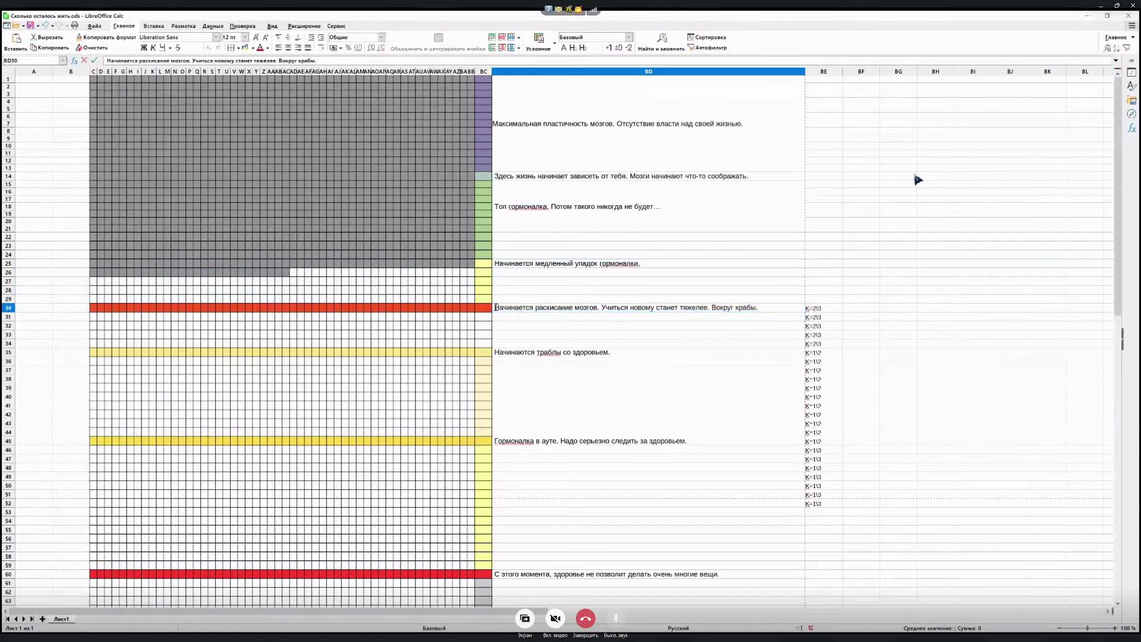
drag(496, 308, 711, 313)
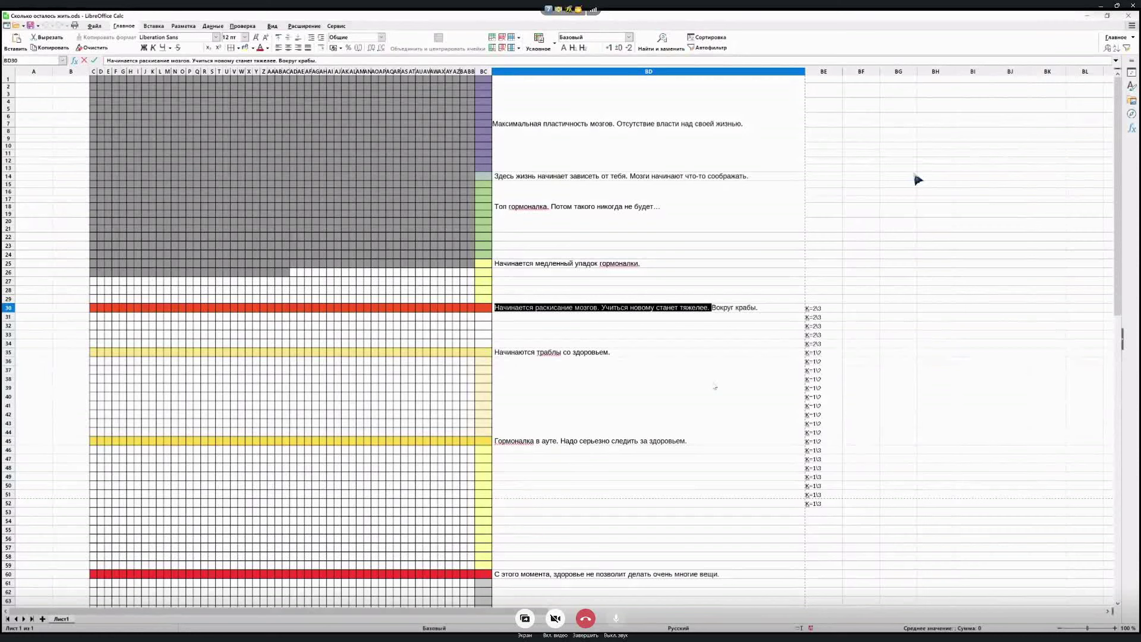
click(715, 384)
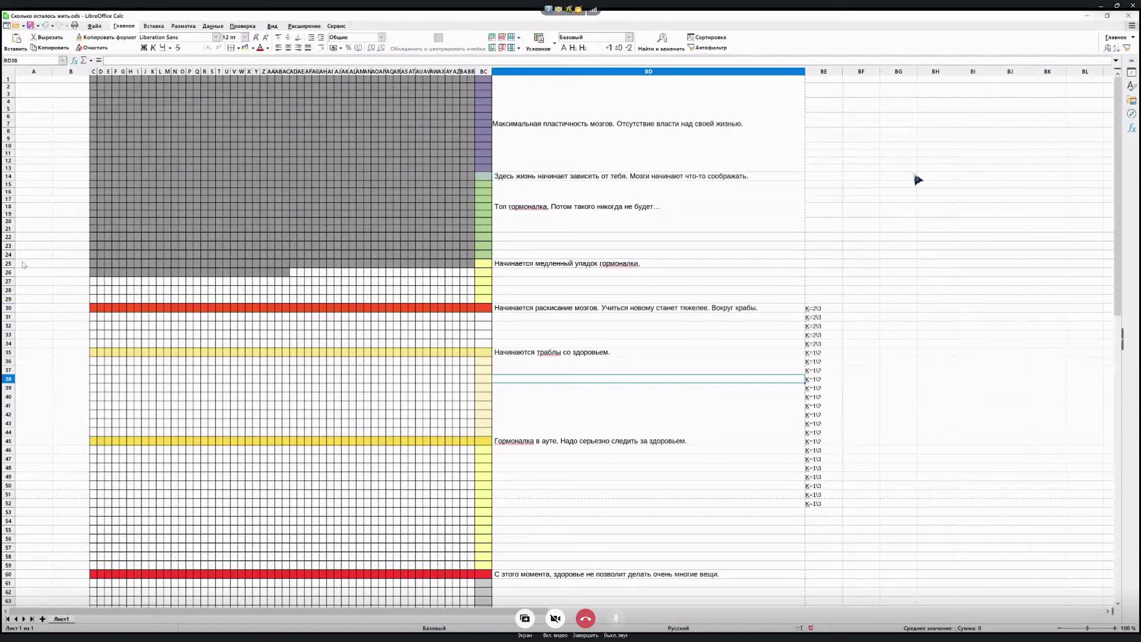
Review rows 24 to 35 with their life-stage colours in column BC, and look through the sheet down to the row 75 note
drag(13, 264, 23, 355)
click(27, 334)
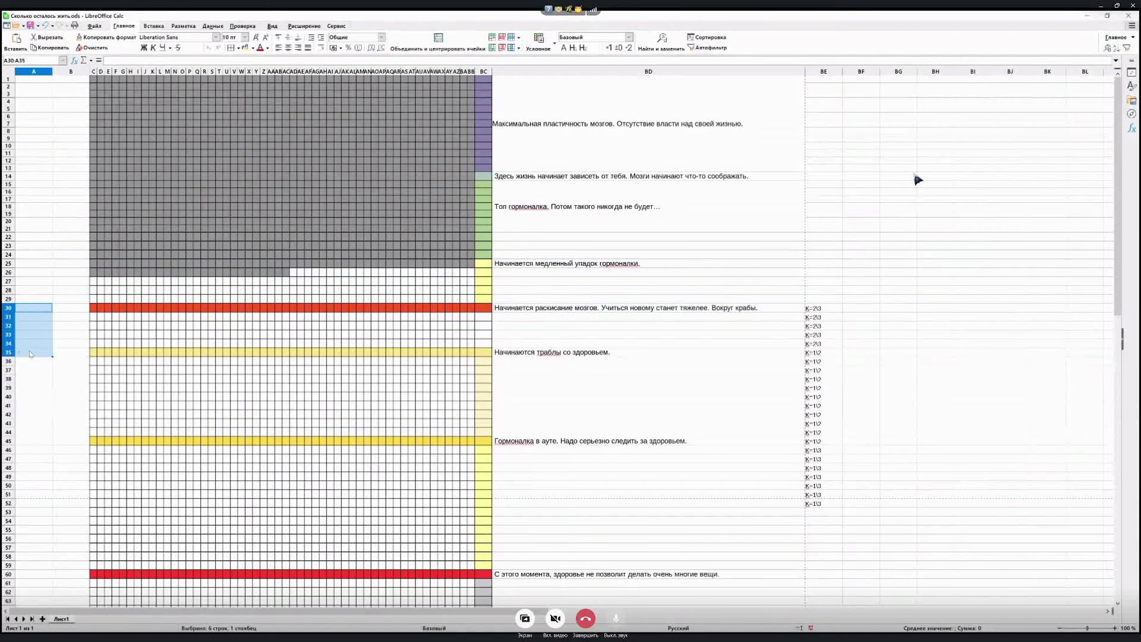
drag(482, 264, 491, 353)
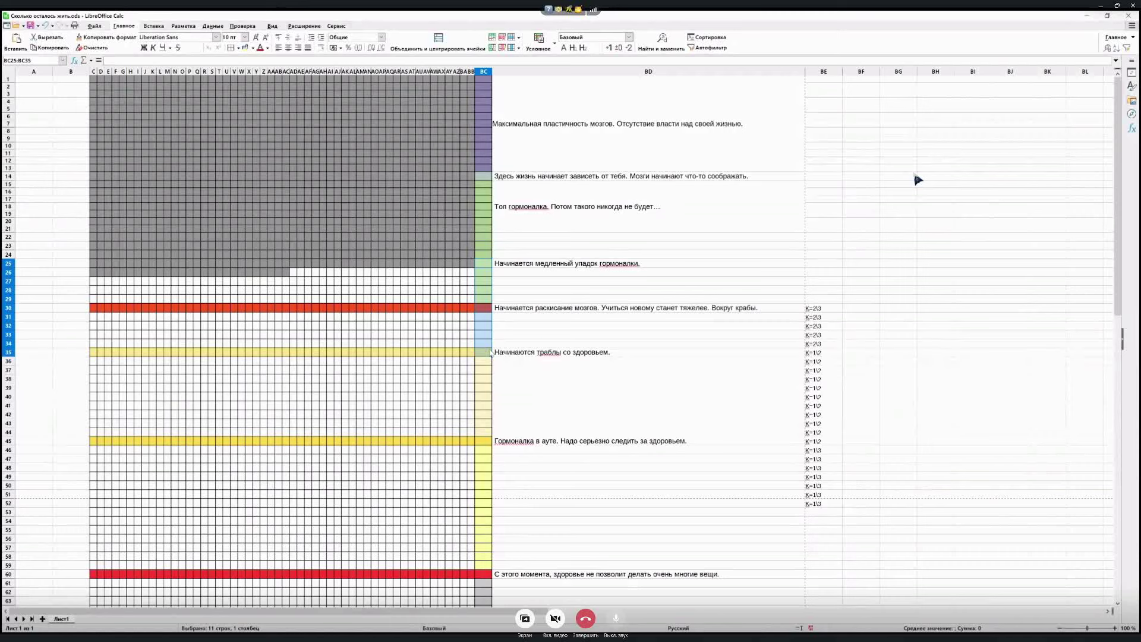
click(512, 283)
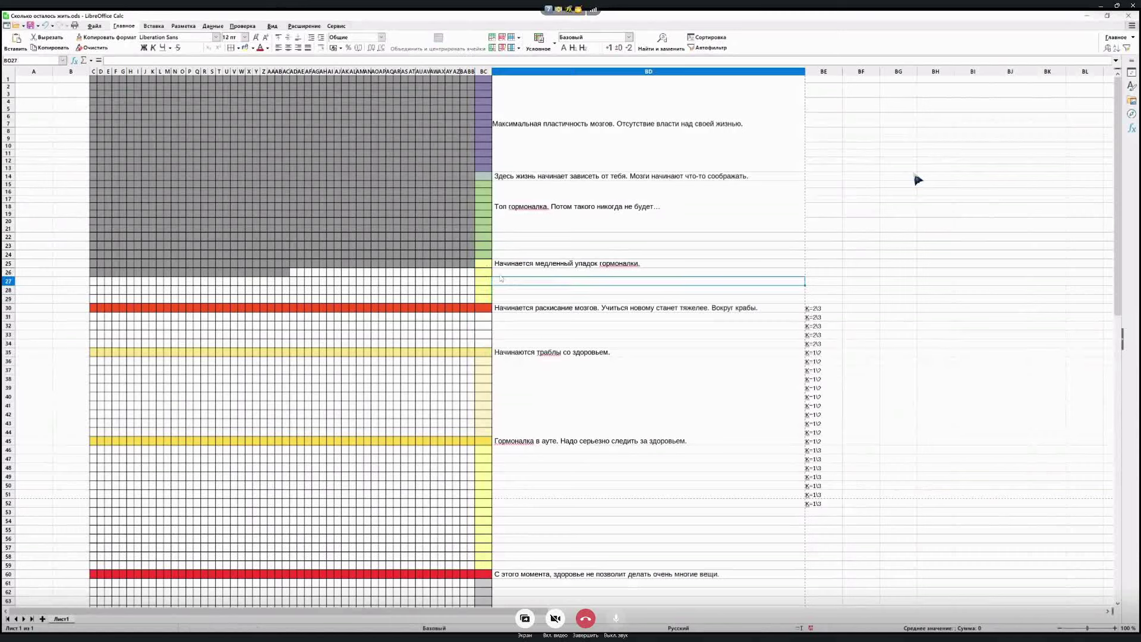
drag(8, 254, 11, 358)
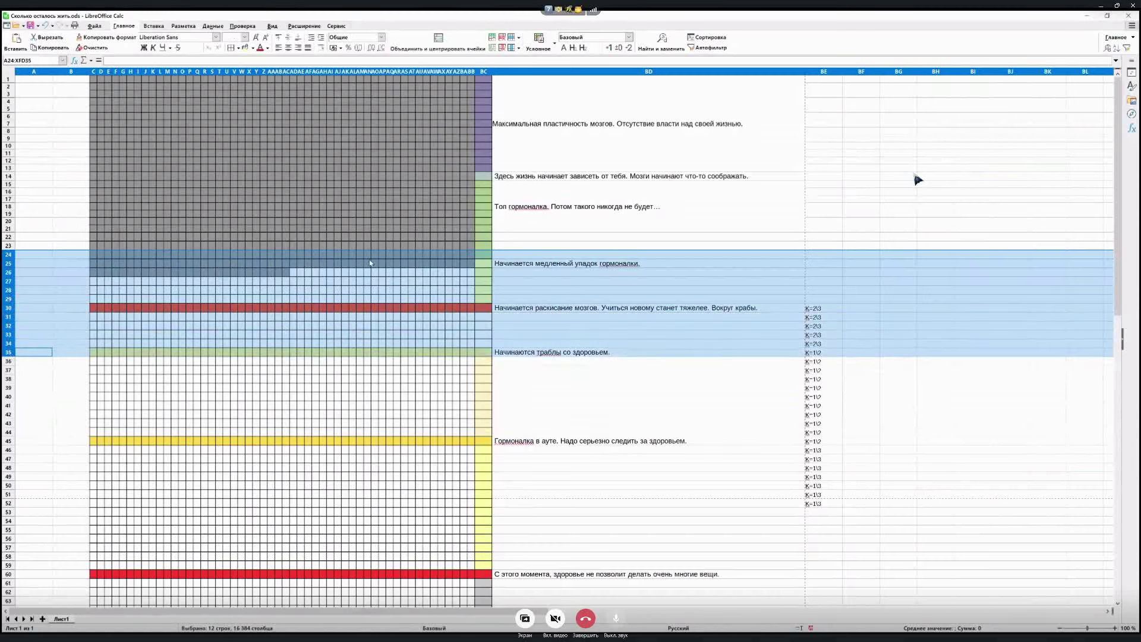
click(571, 227)
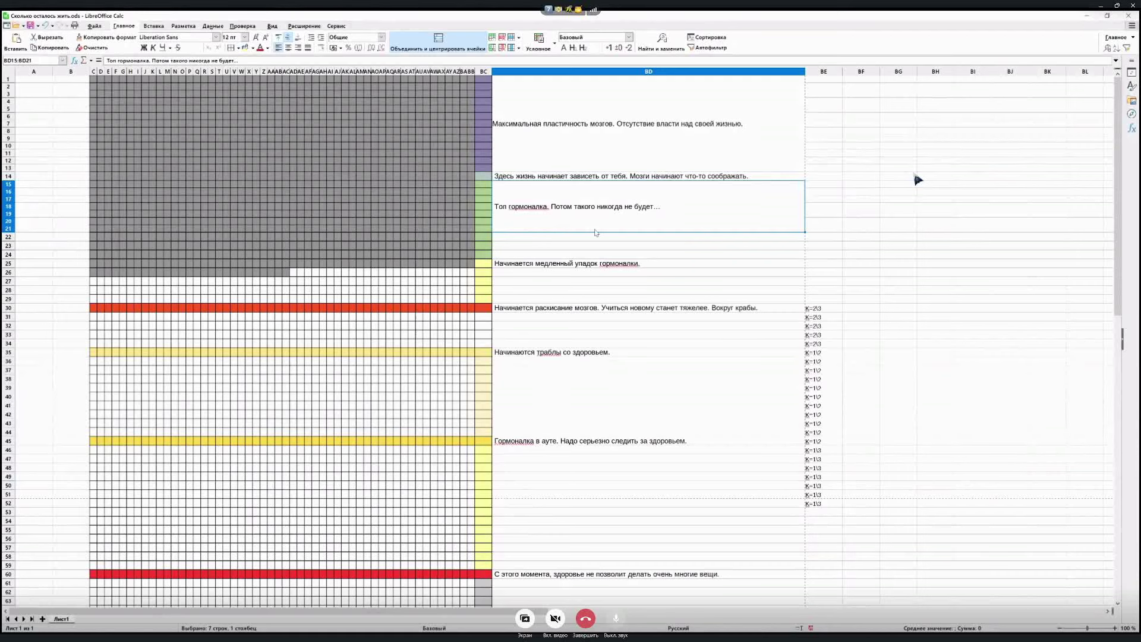
scroll(701, 448, down, 15)
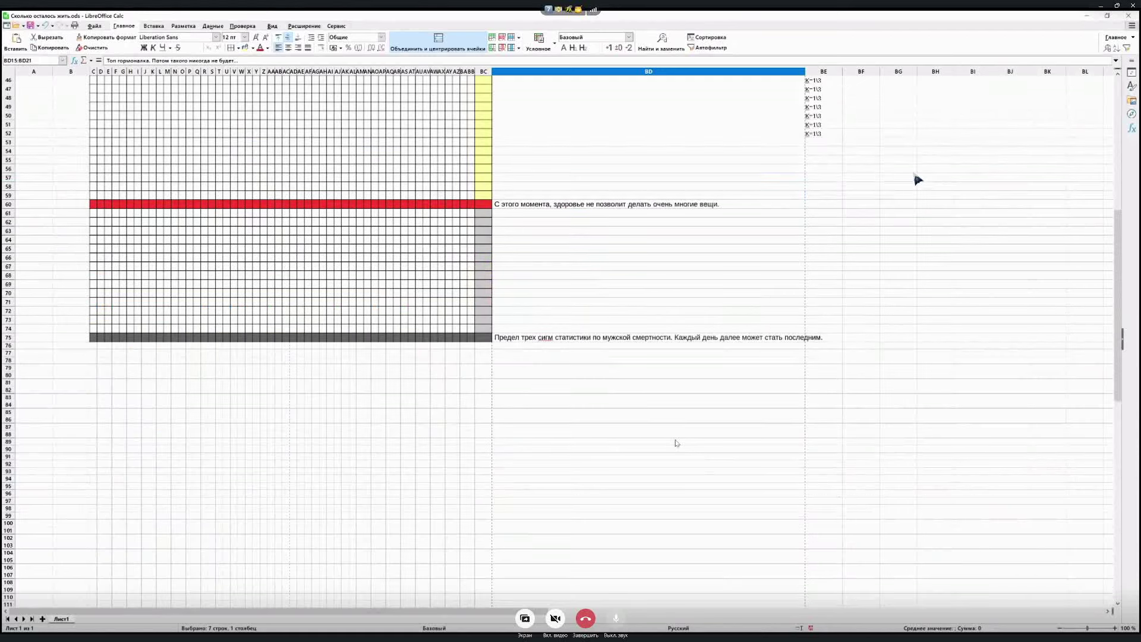
scroll(677, 443, up, 9)
scroll(677, 444, up, 6)
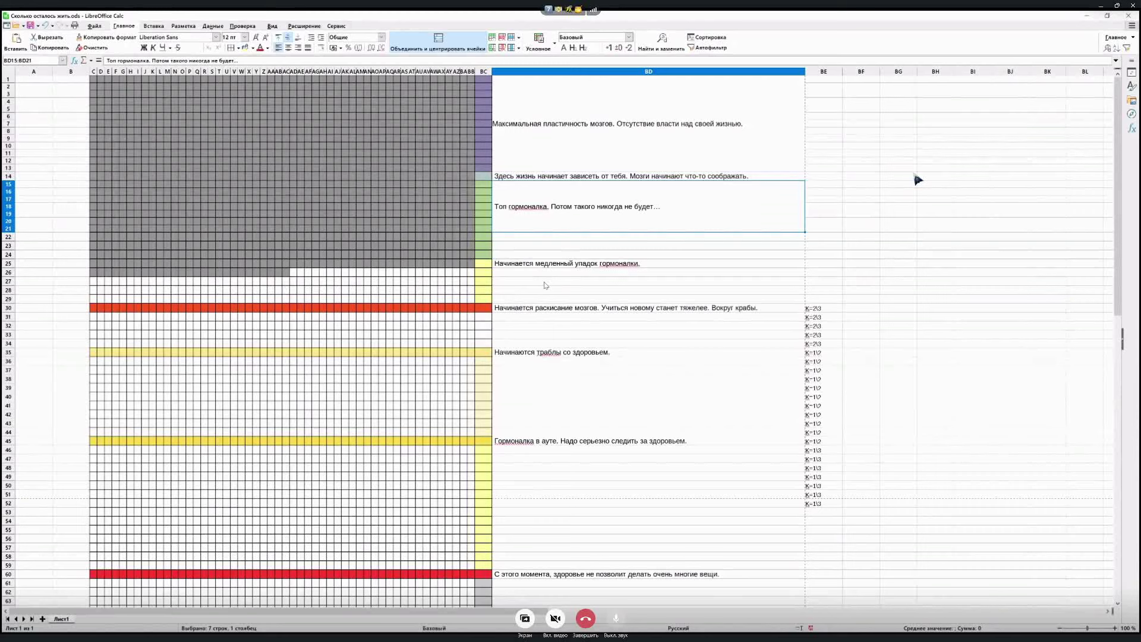
Examine rows 25, 30, 14 and 15 with their notes, comparing the life stages that begin there
click(9, 263)
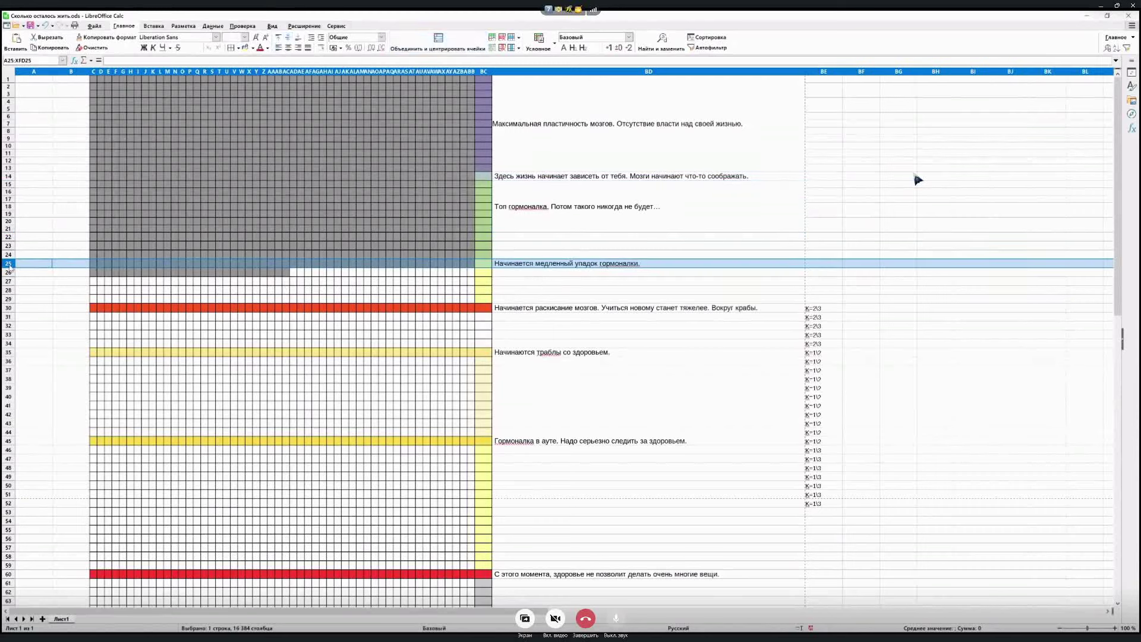
click(9, 308)
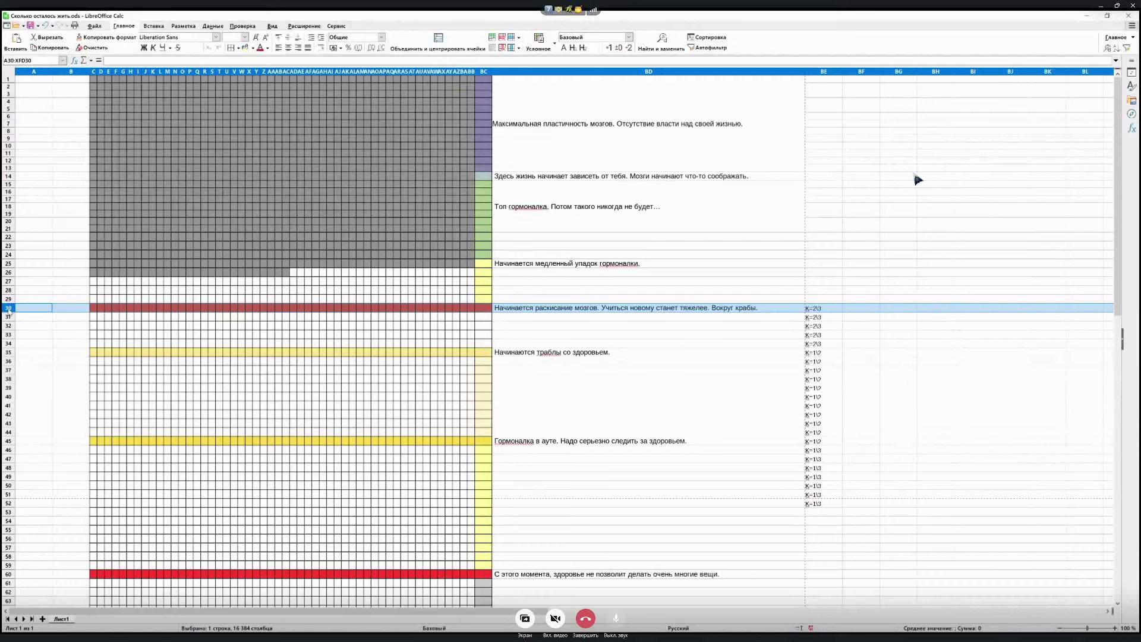
click(9, 176)
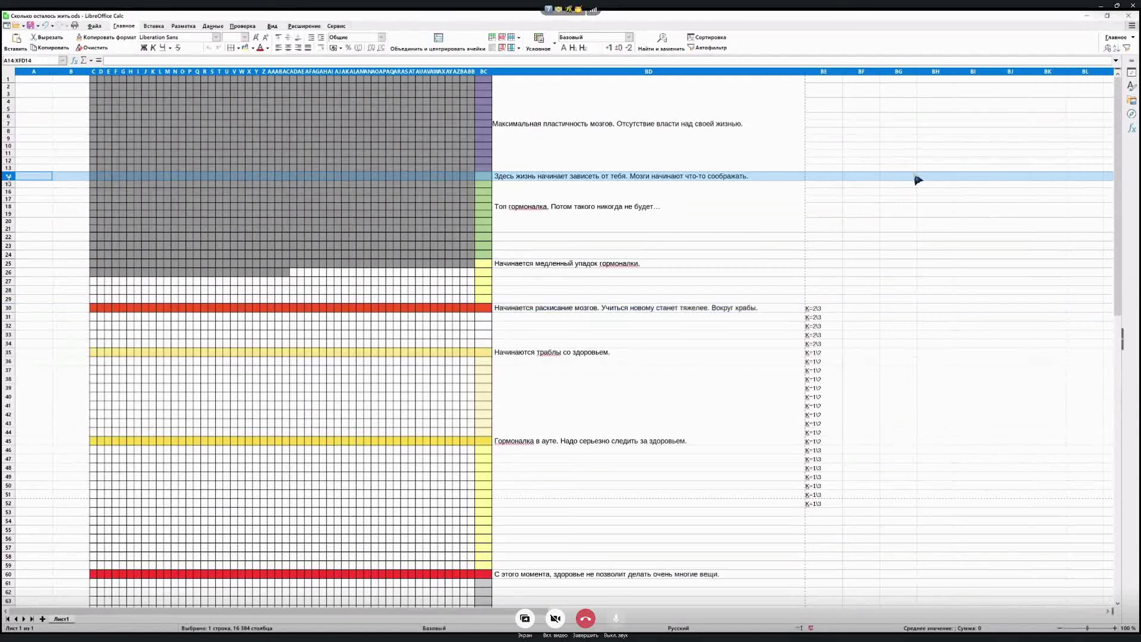
click(9, 183)
click(9, 310)
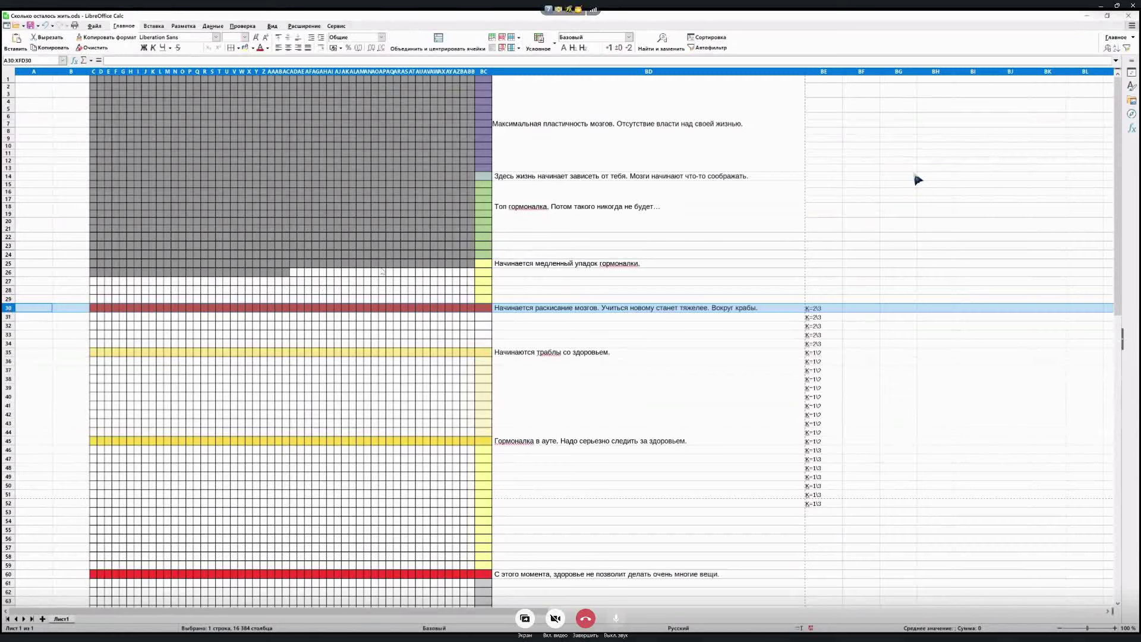
click(12, 185)
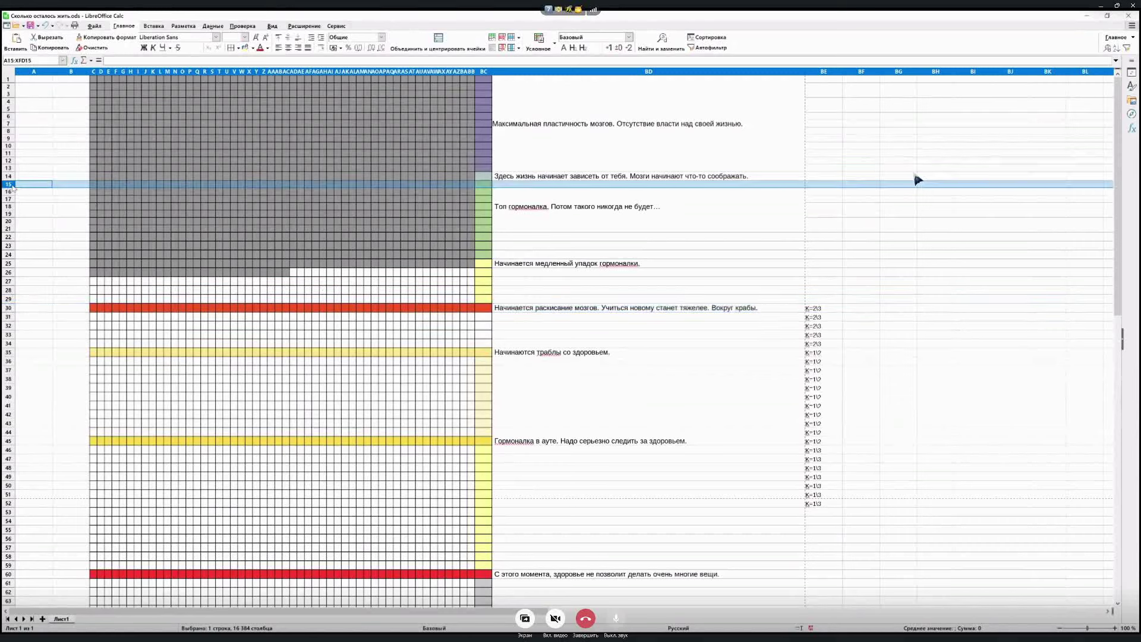
click(8, 308)
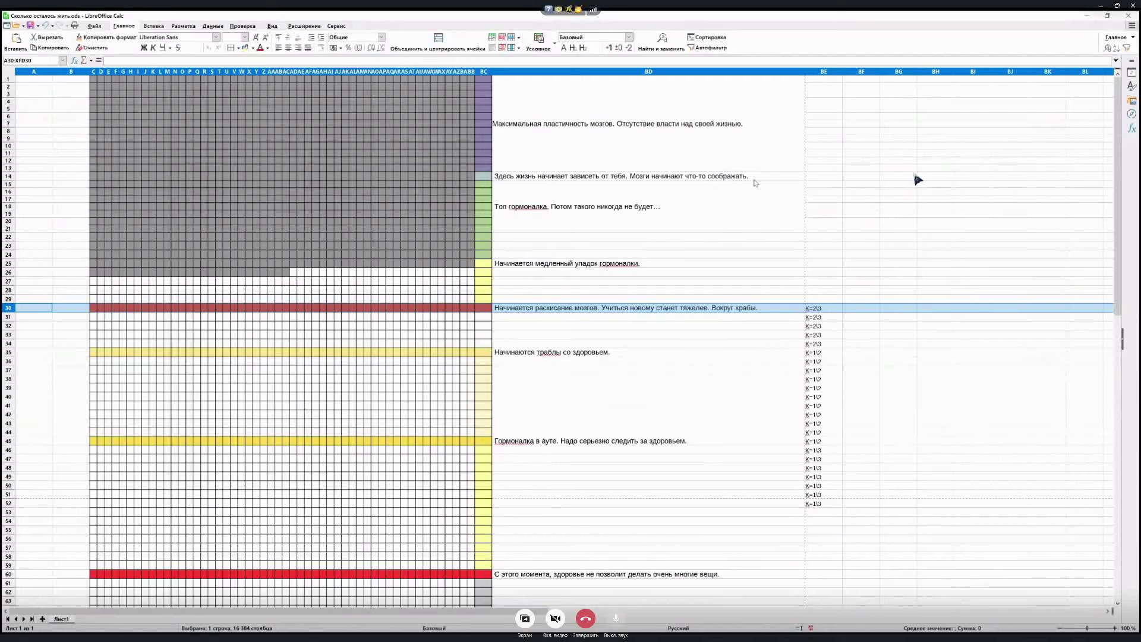
Enter the coefficient "K=1" in BE1 and copy it into BE2 to BE29
click(831, 82)
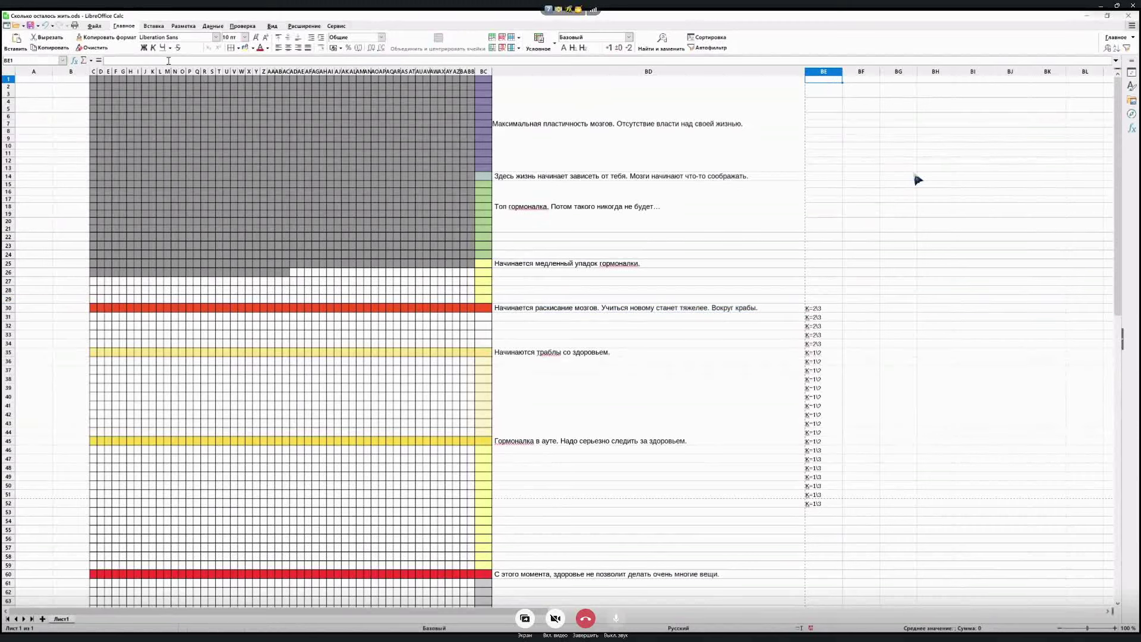
click(167, 60)
text(k=1\)
key(Return)
key(Return)
click(827, 82)
drag(824, 86, 830, 303)
key(ctrl+v)
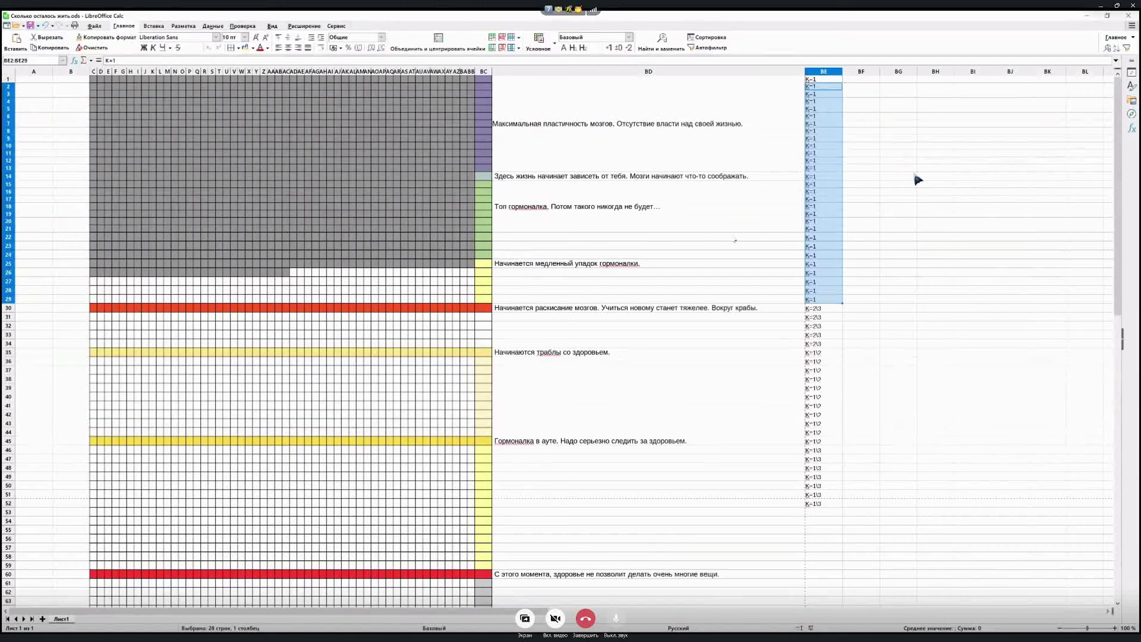
click(915, 255)
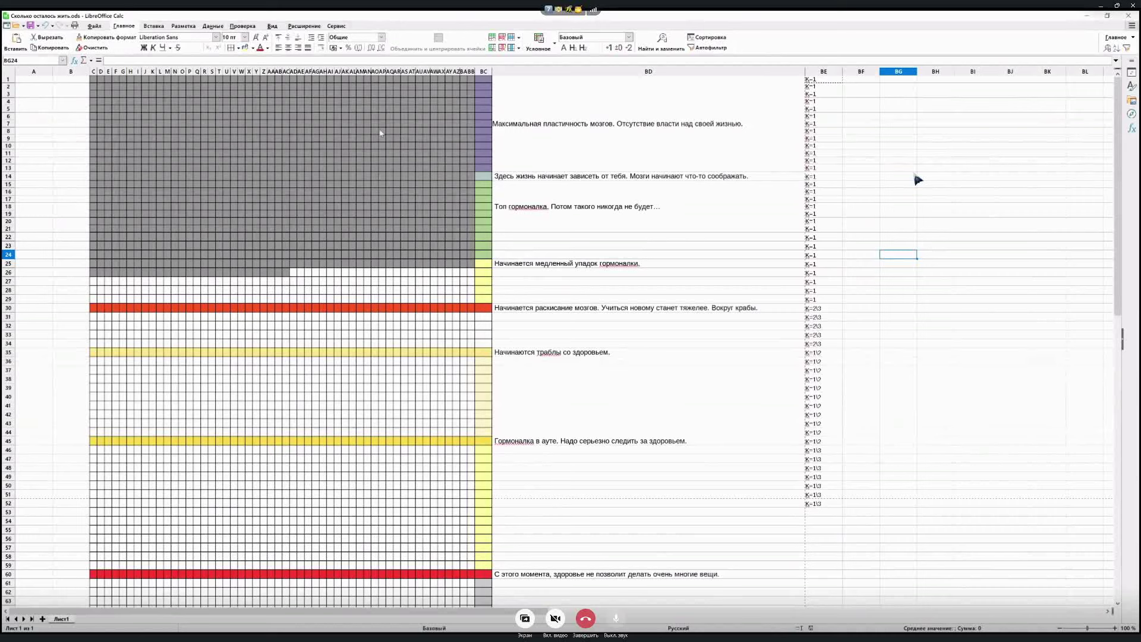
Examine the grey lived weeks, marking rows 1 to 28 in column B and rows 1 to 25 in column A
click(431, 170)
click(461, 156)
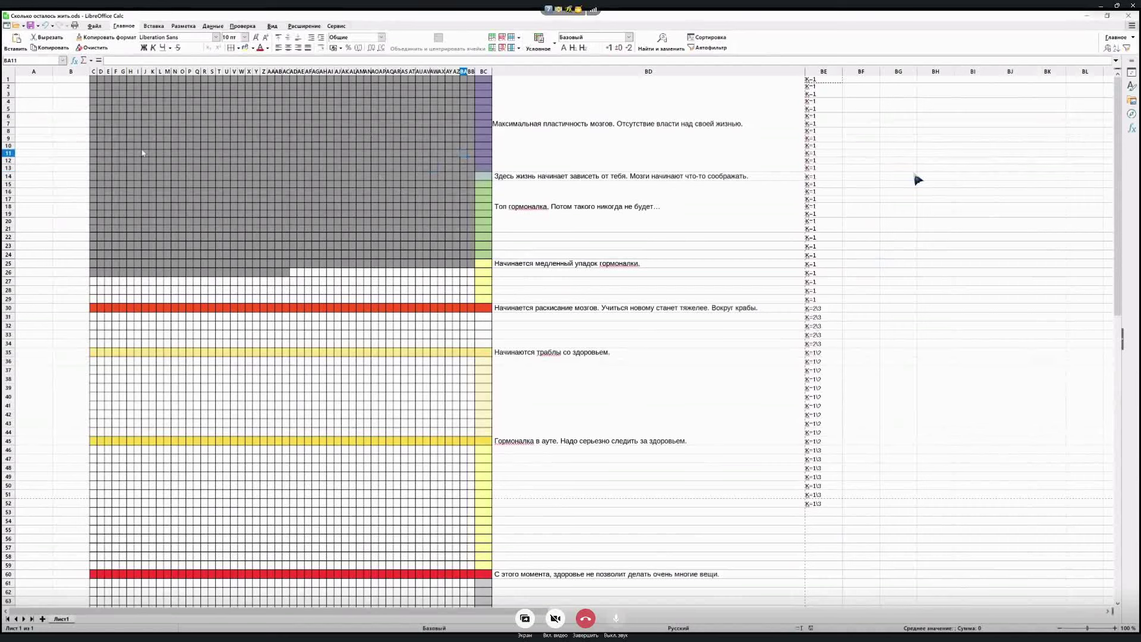
click(71, 71)
key(Down)
key(Down)
key(Down)
key(Down)
drag(57, 79, 56, 290)
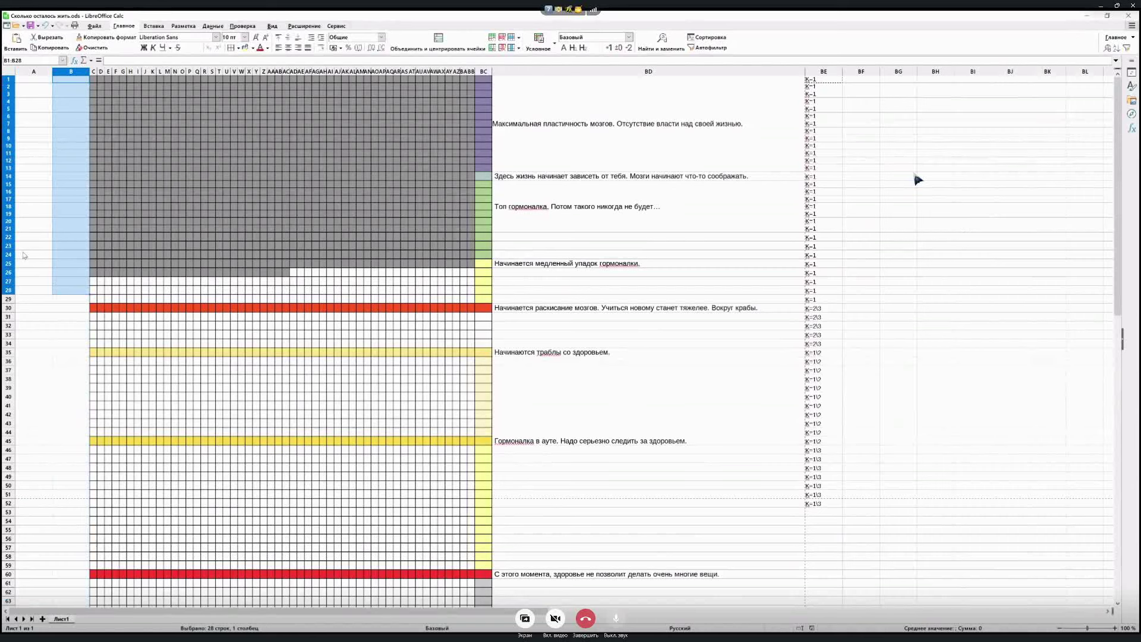
drag(27, 264, 50, 81)
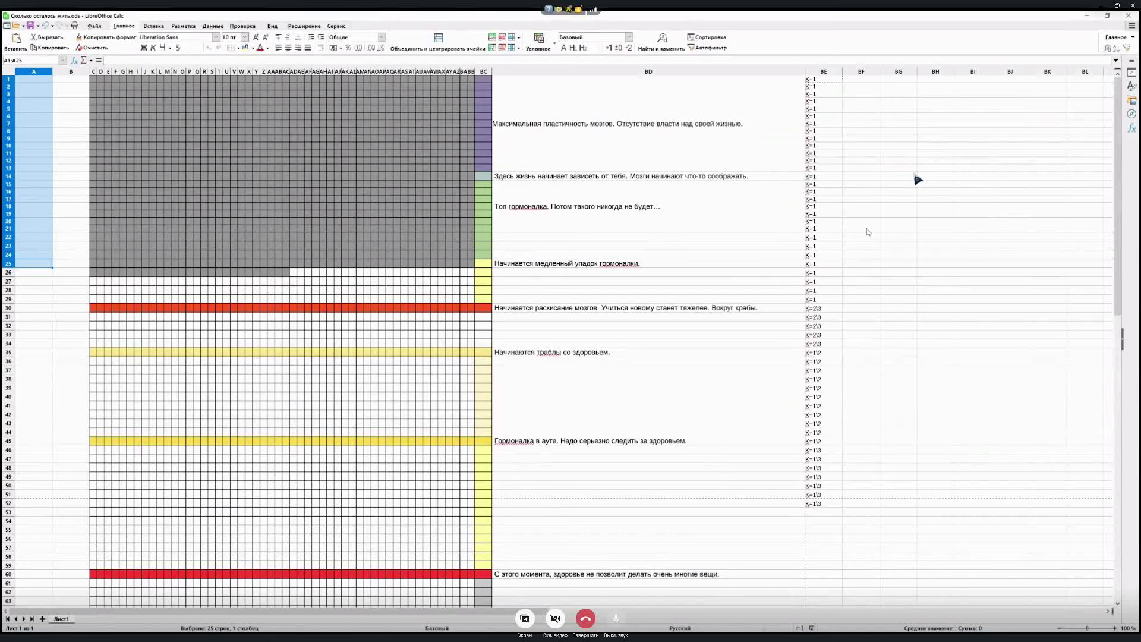
Examine row 35 and its health note in relation to the rows down to 75
click(8, 355)
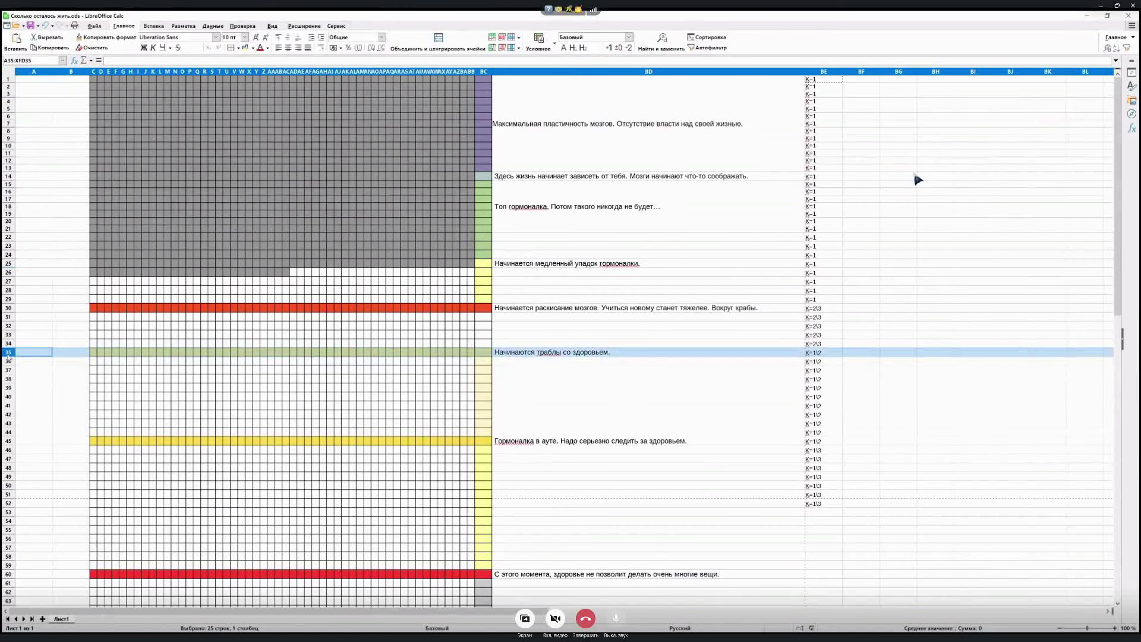
scroll(674, 380, down, 6)
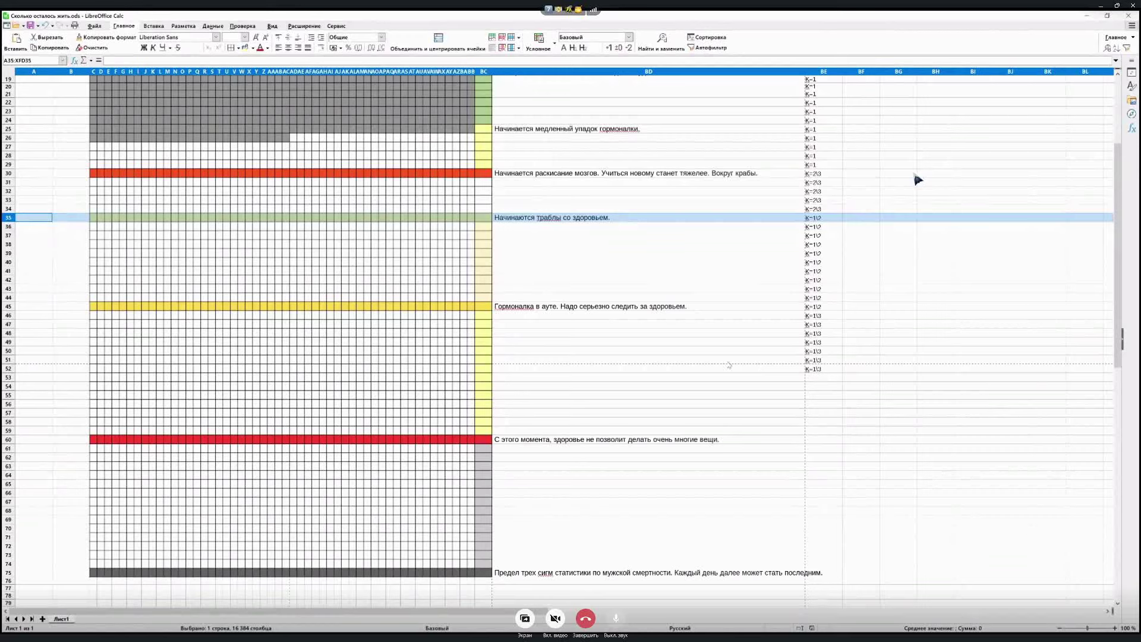
click(26, 220)
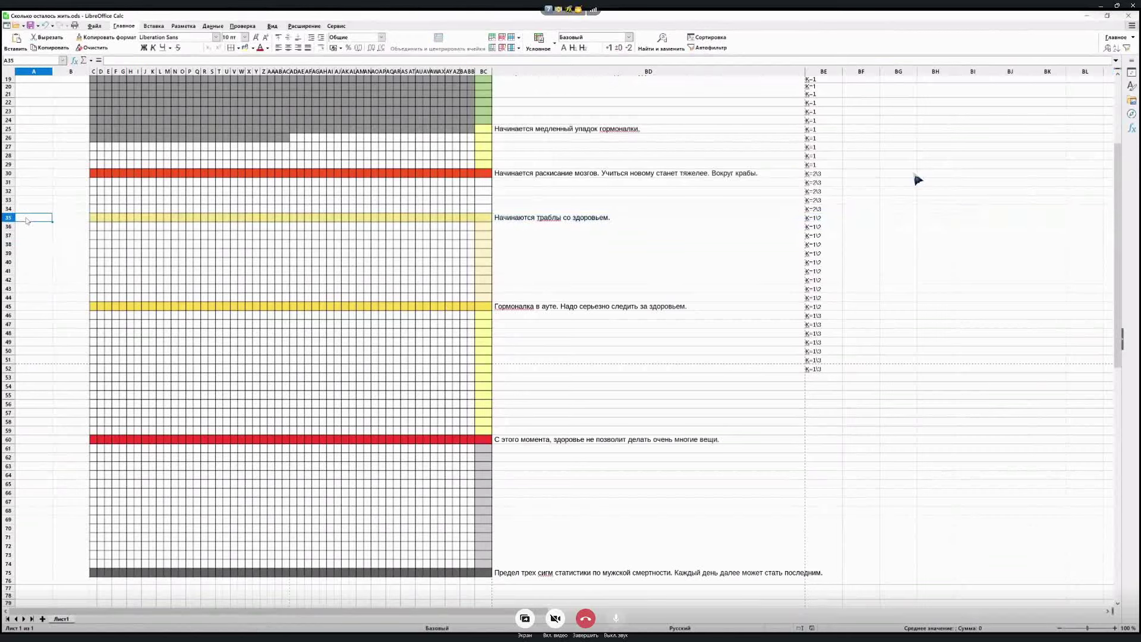
key(shift+space)
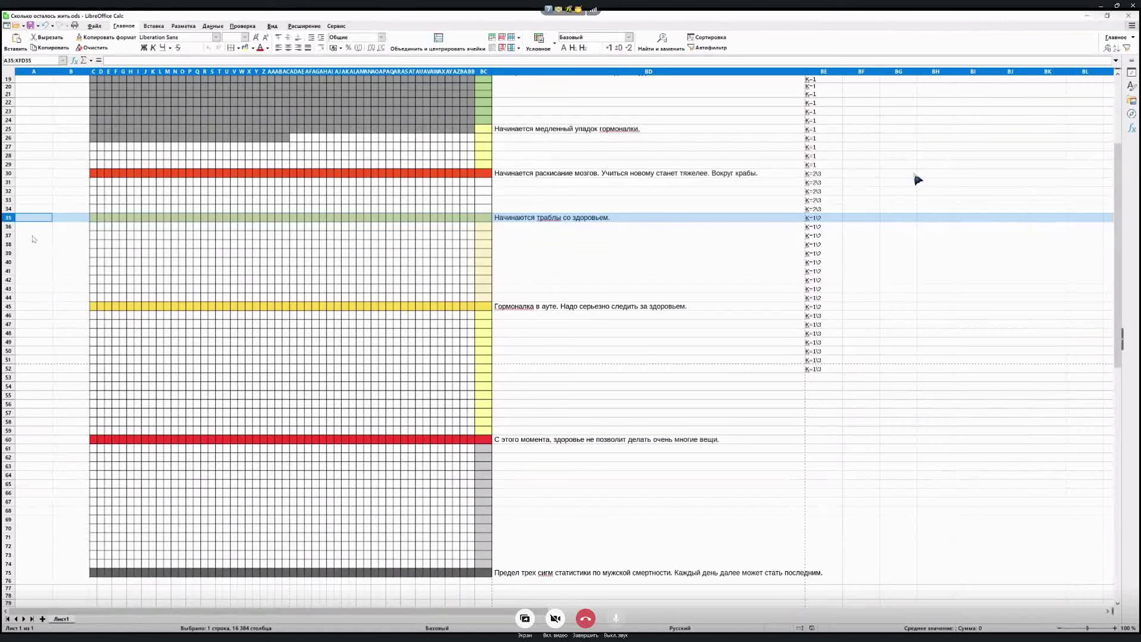
Set the font colour of the whole of row 40 to orange
click(8, 263)
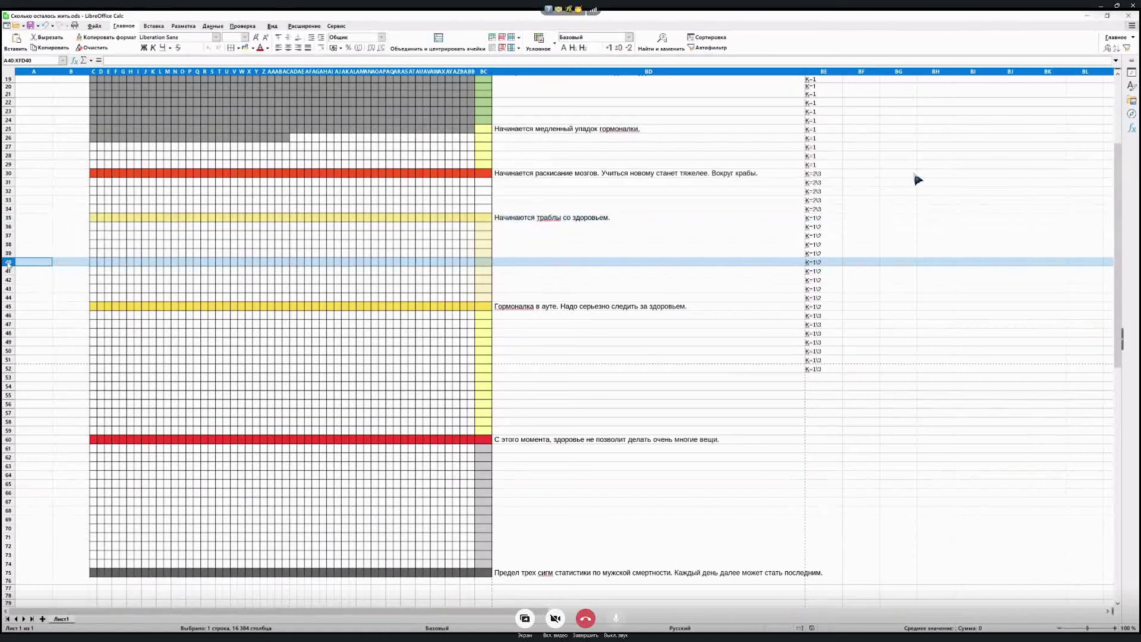
click(267, 48)
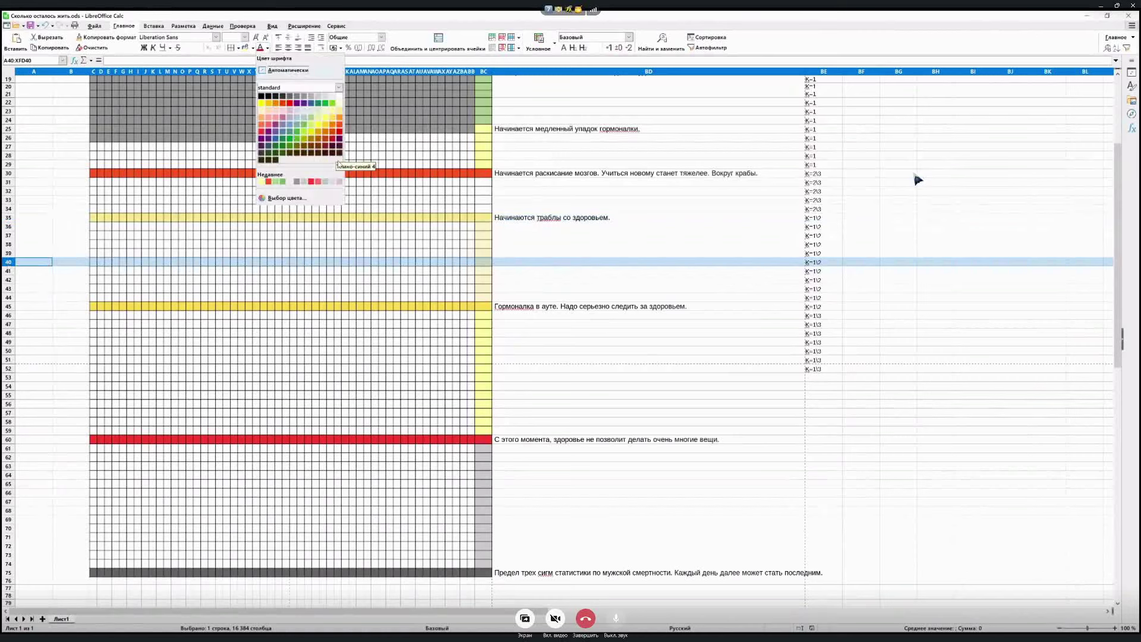
click(338, 124)
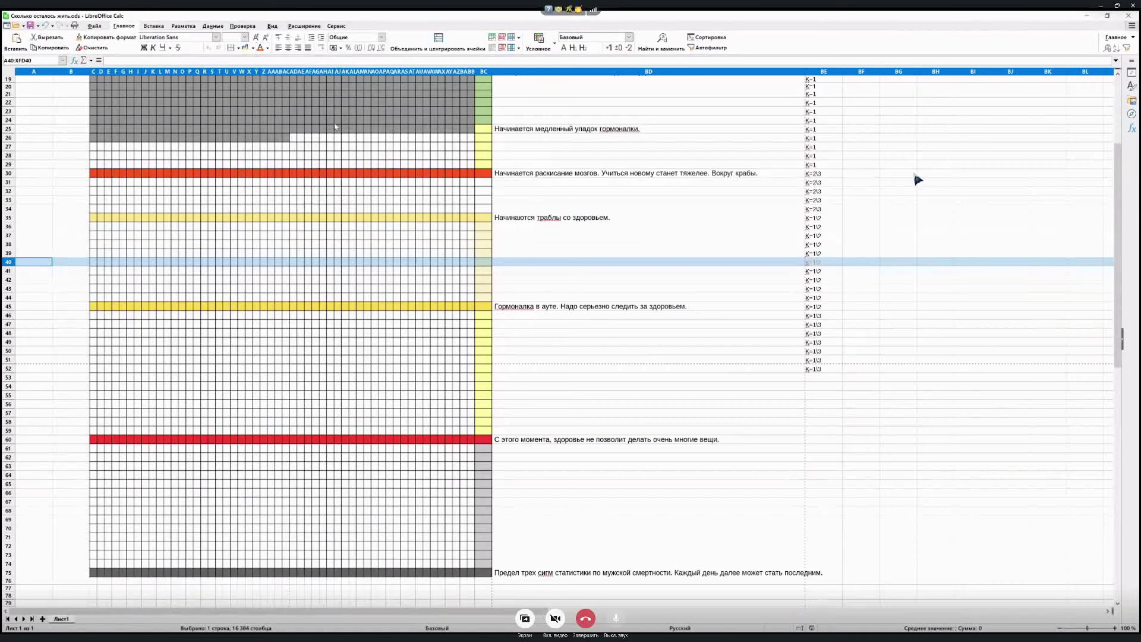
key(Left)
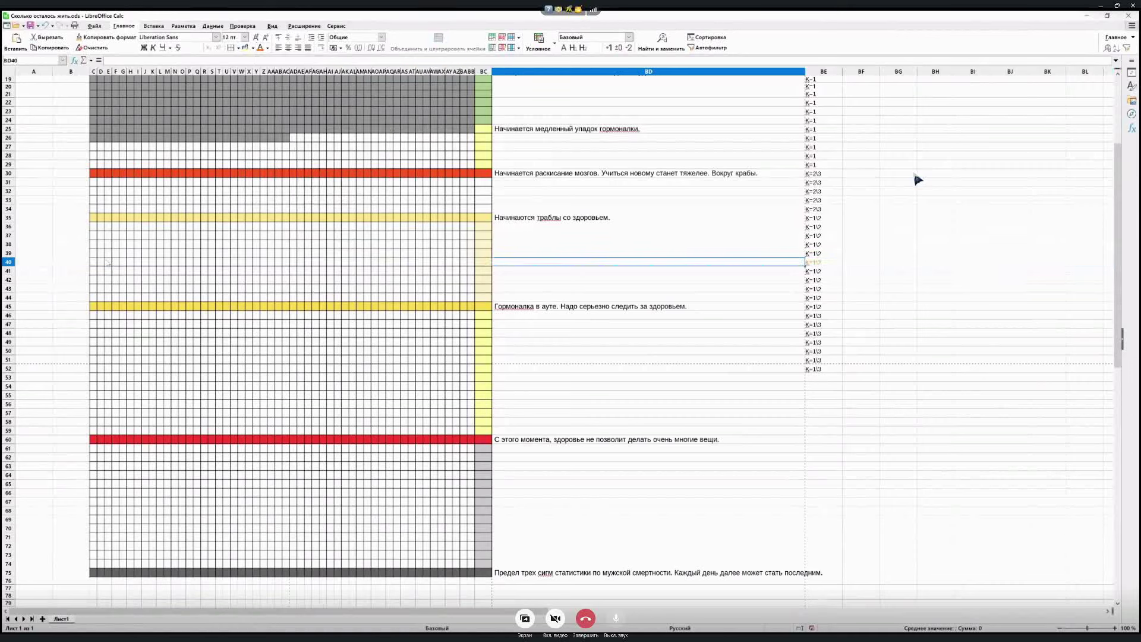
Fill the week cells C40 to BB40 with the red-orange light brick background colour
drag(97, 261, 474, 261)
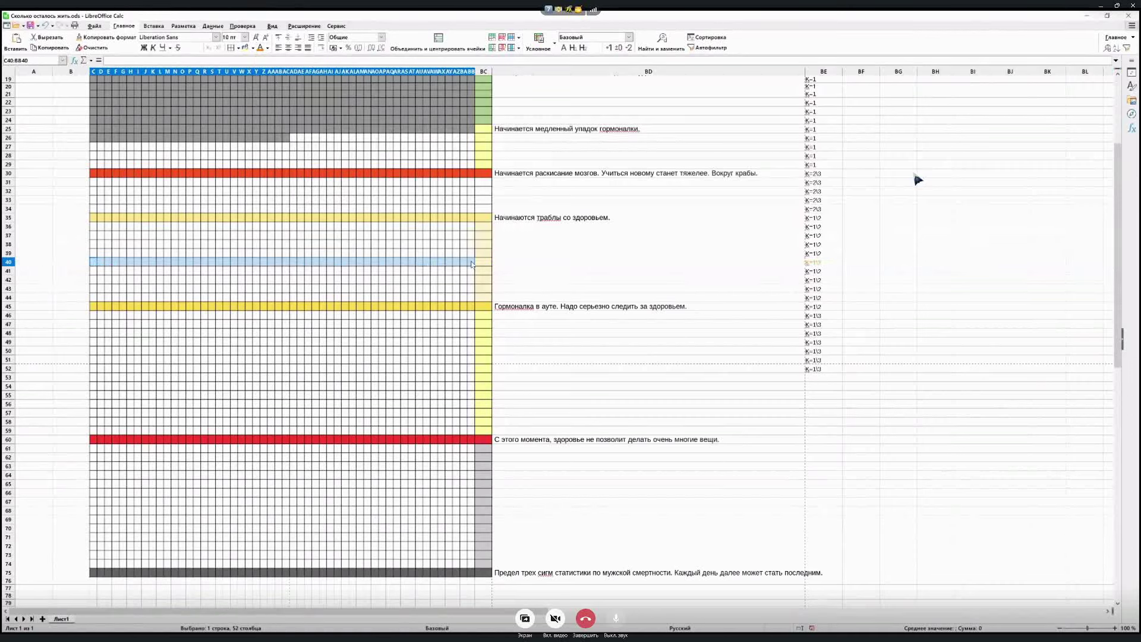
click(268, 49)
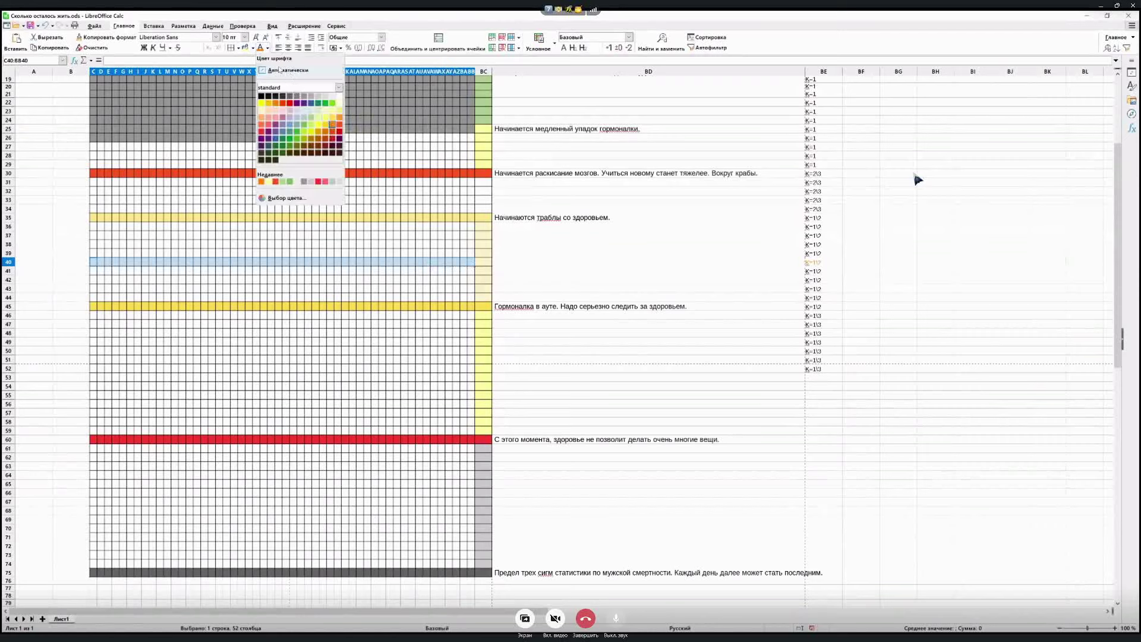
click(254, 48)
click(253, 49)
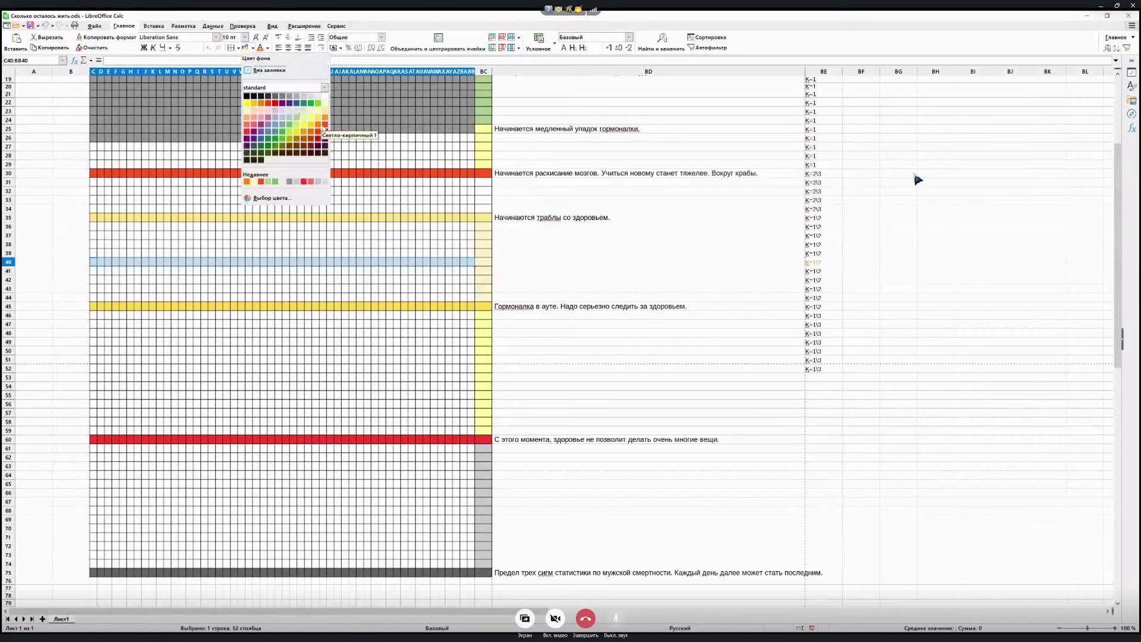
click(327, 124)
click(611, 245)
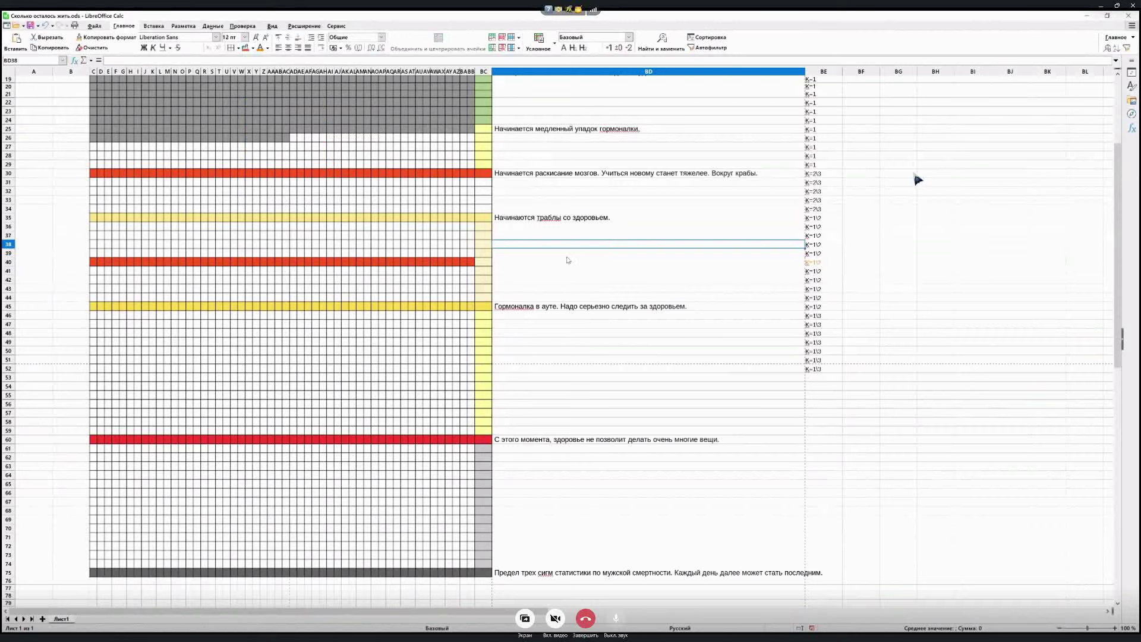
click(556, 265)
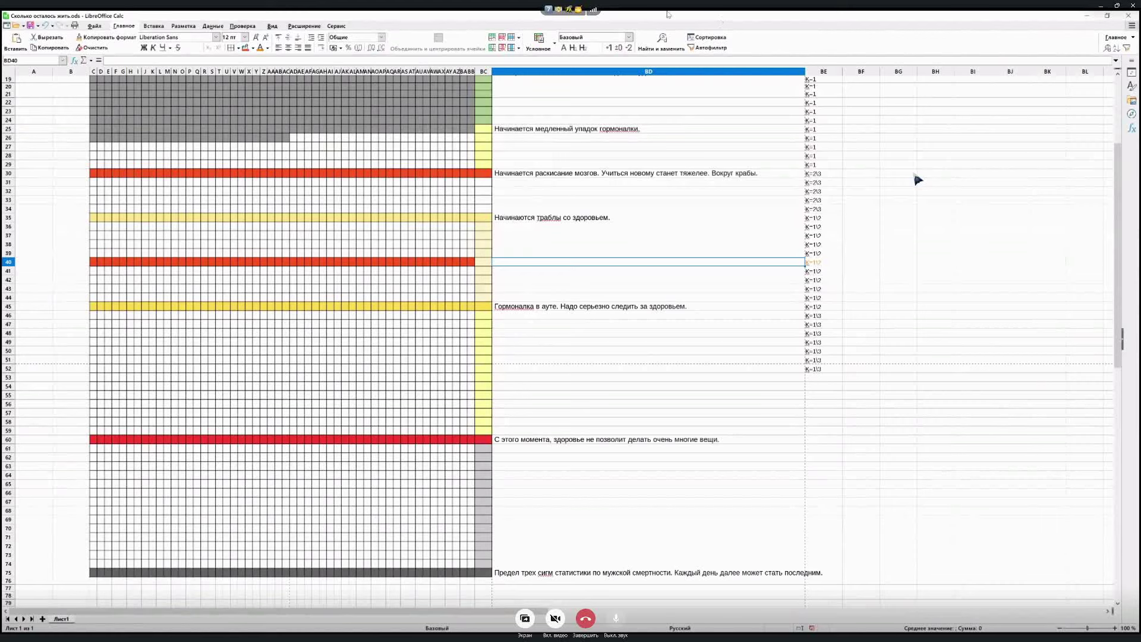
Append the sentence "Вылазят болячки детства." to the health note in BD35
click(8, 218)
click(549, 220)
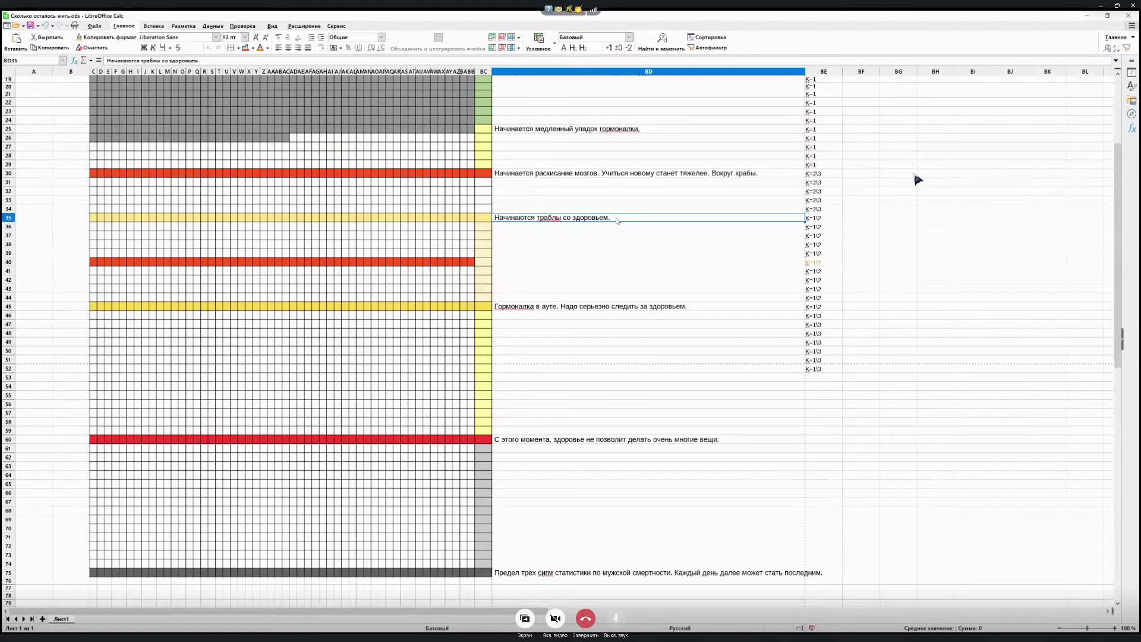
click(532, 263)
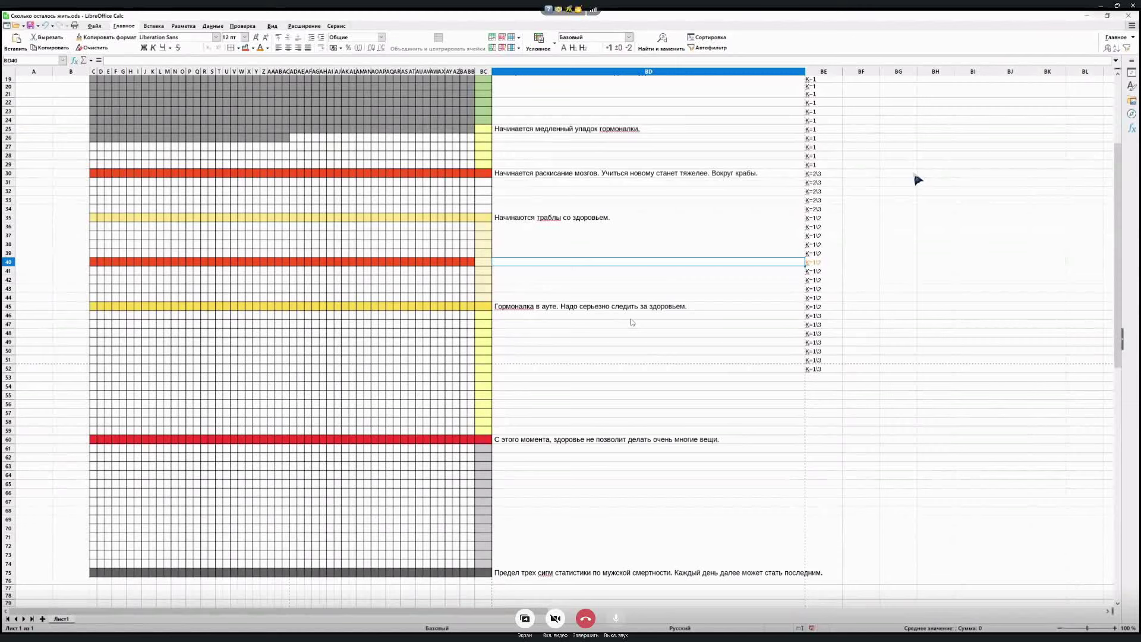
click(623, 221)
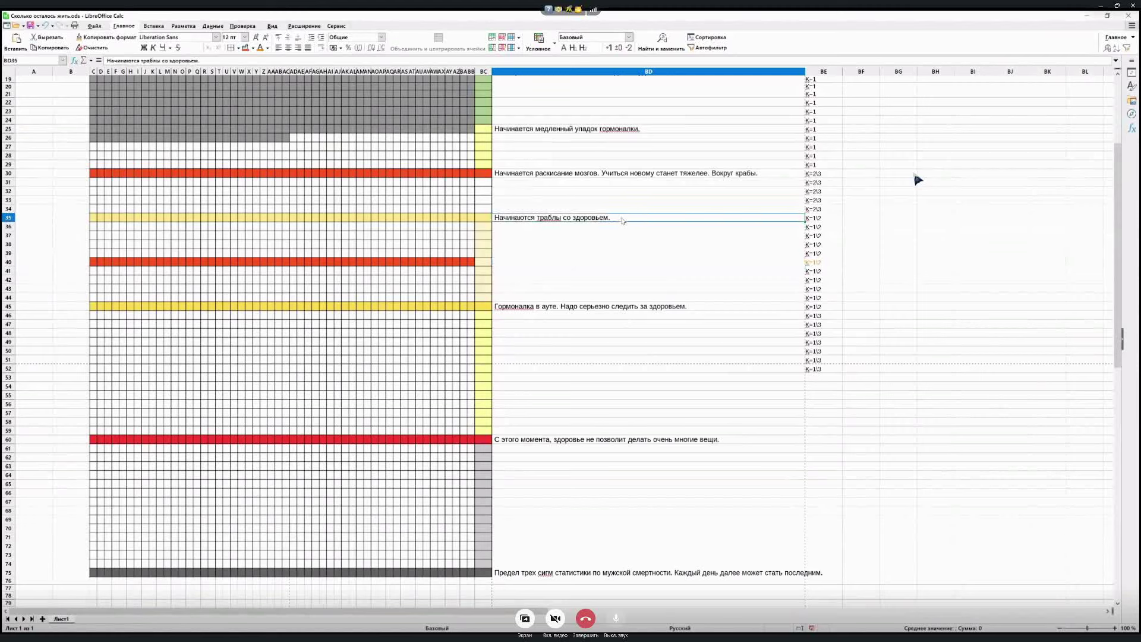
click(228, 62)
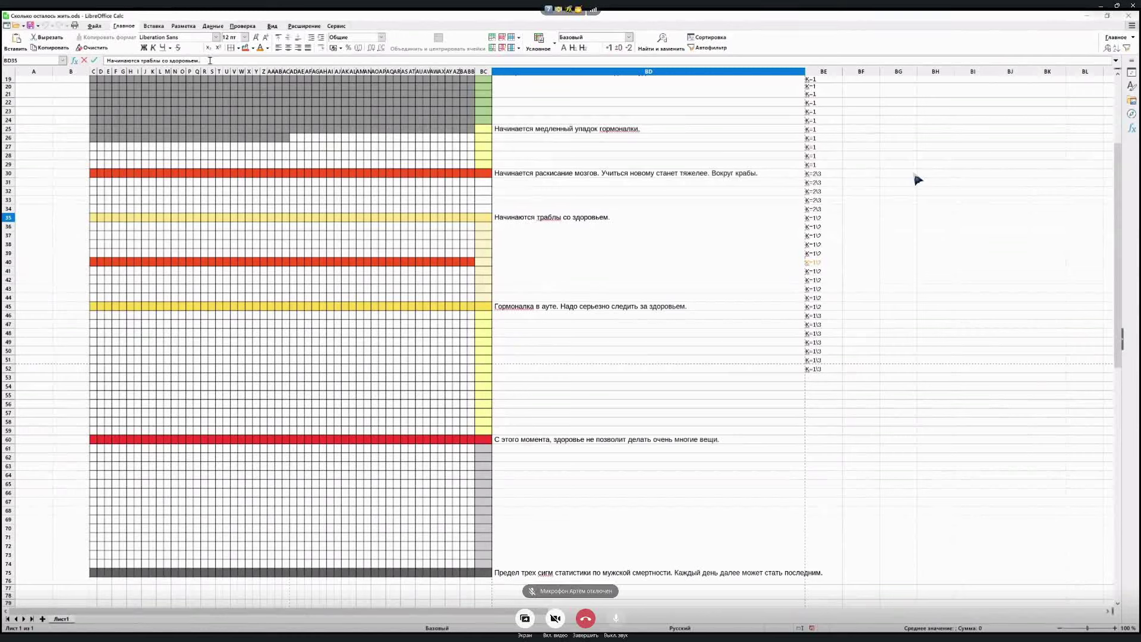
text(Вылазят болячки детства)
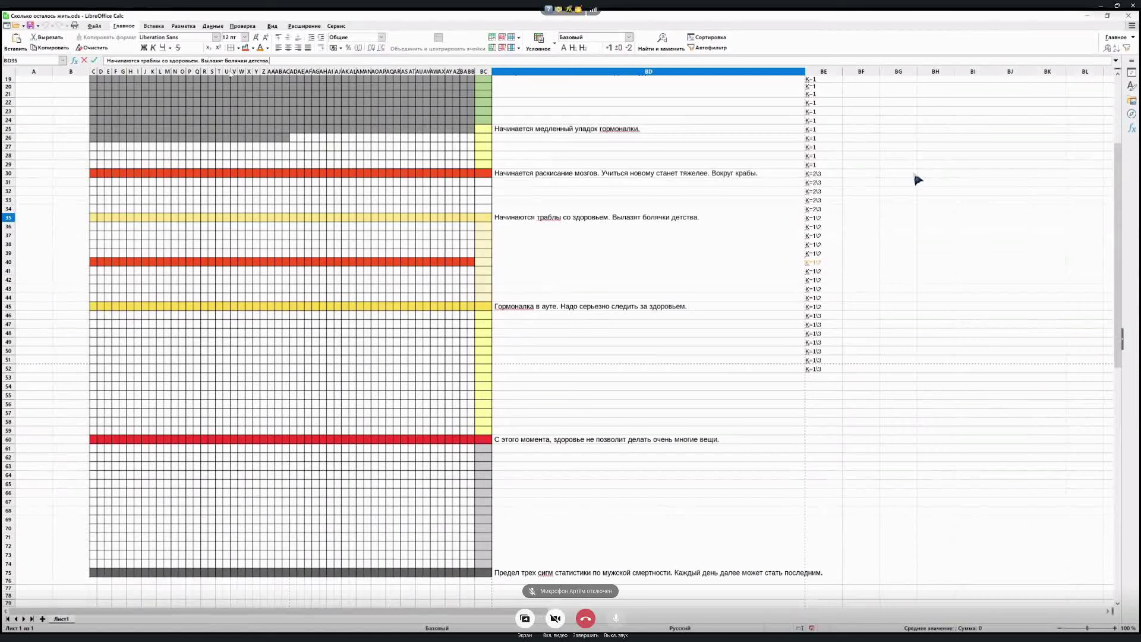
text(.)
key(Return)
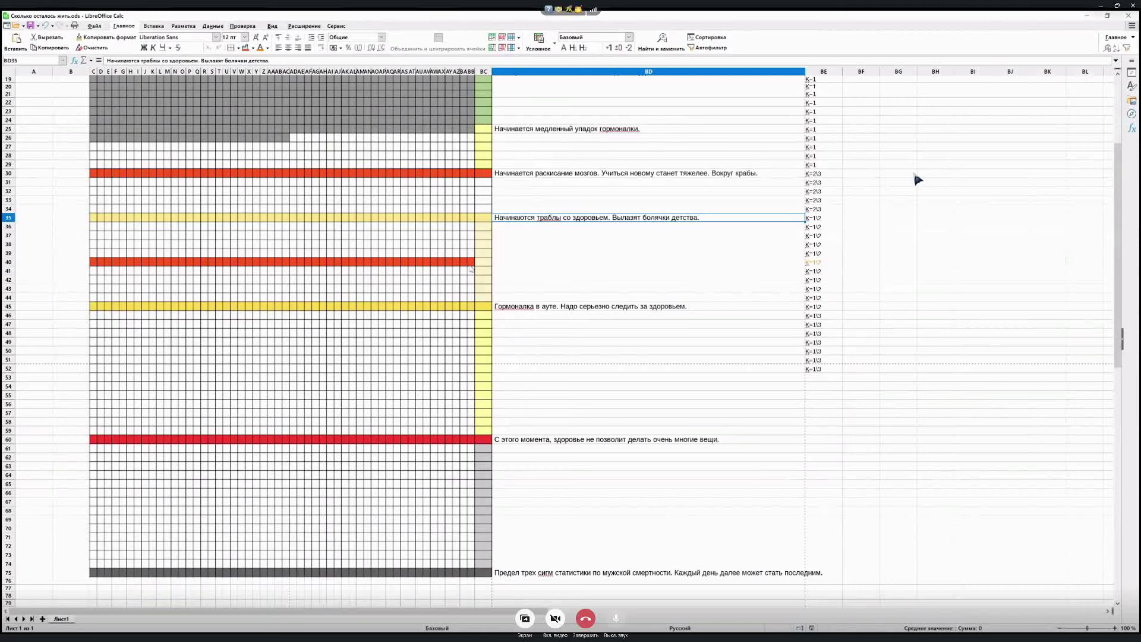
Examine rows 45 and 40, including the row 45 hormone note and the coefficient in BE45
click(9, 306)
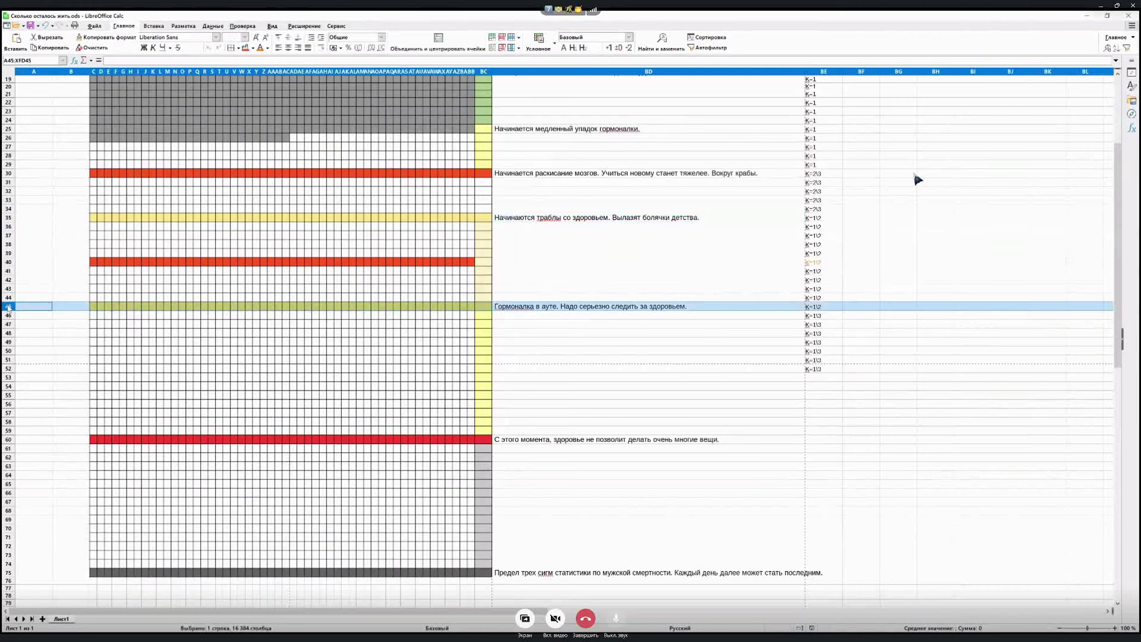
click(10, 263)
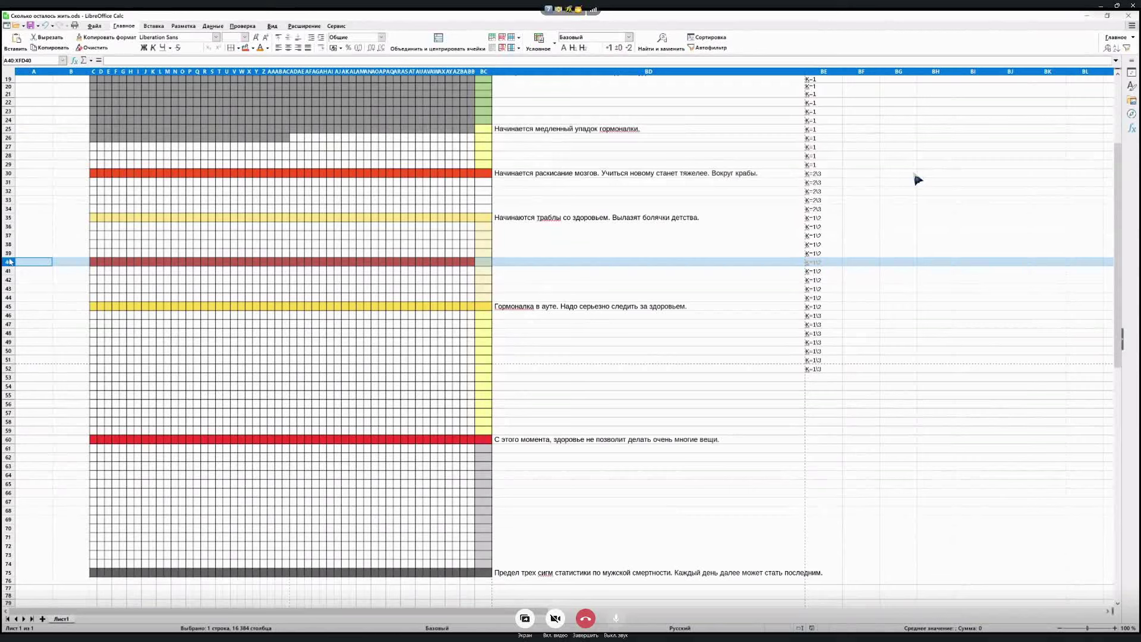
click(9, 307)
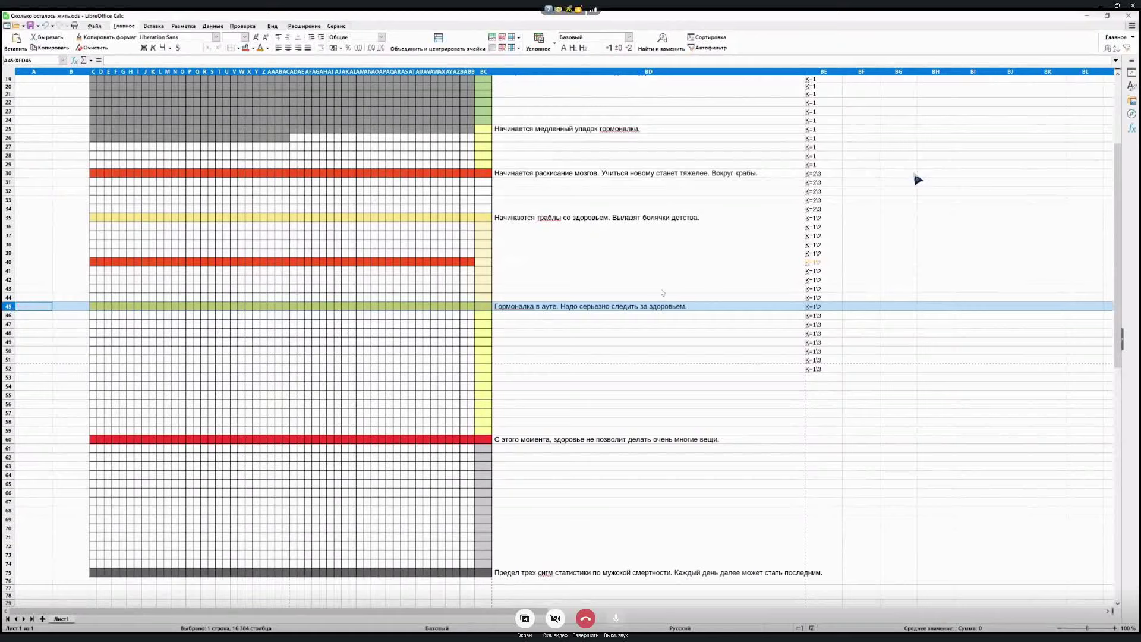
click(827, 307)
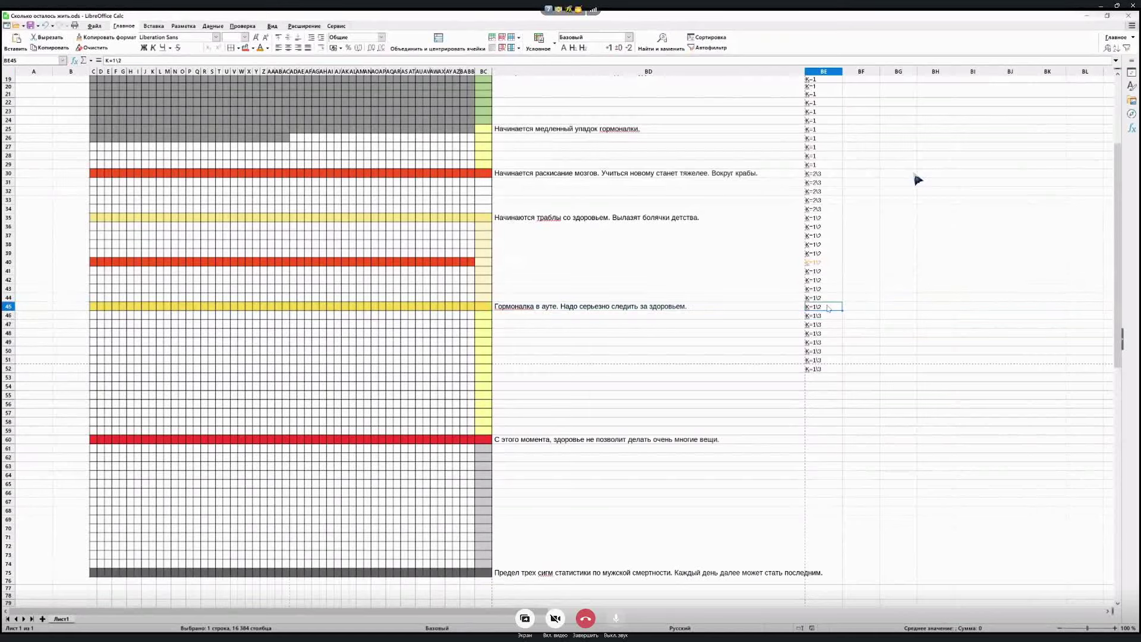
Fill the coefficient cells BE53 to BE60 with K=1\3
click(829, 279)
click(829, 308)
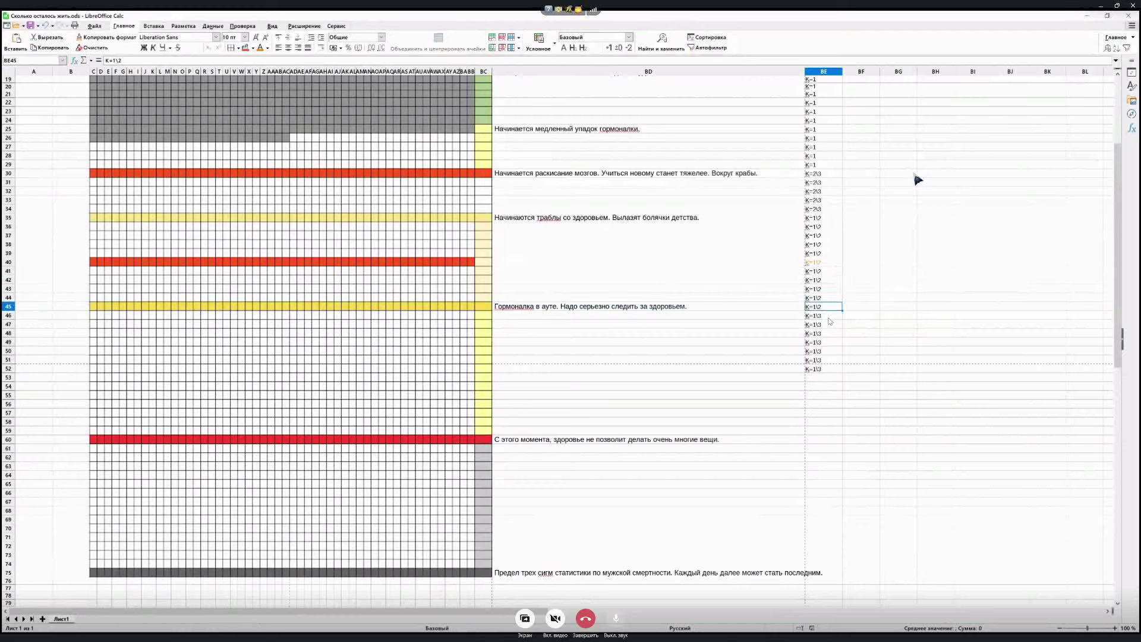
click(827, 369)
drag(827, 378, 830, 440)
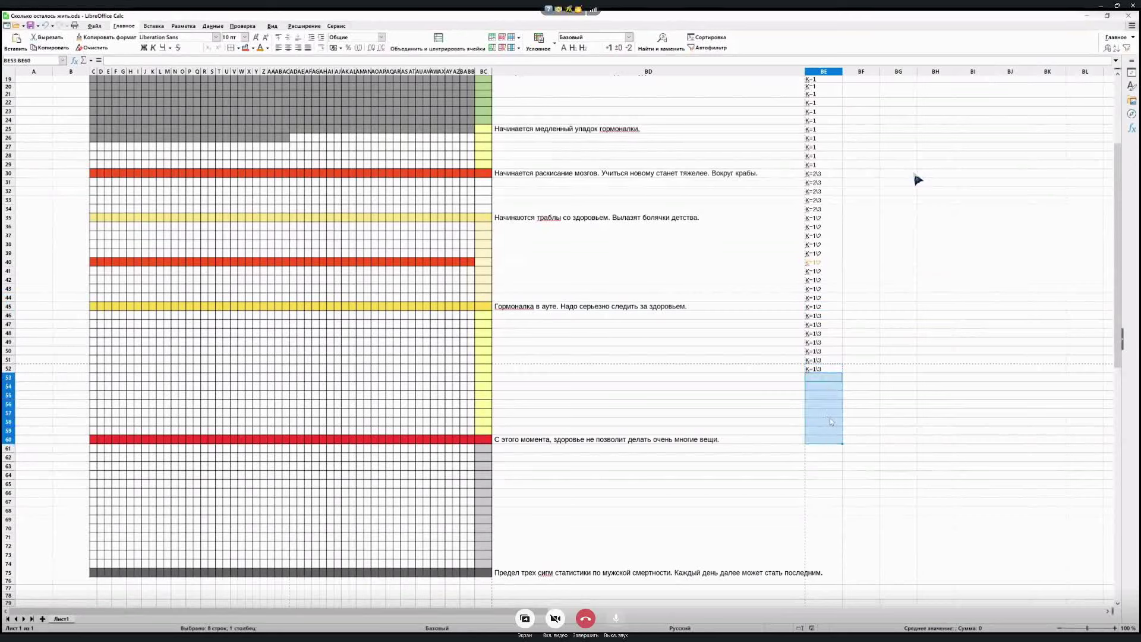
text(K=1\3 K=1\3 K=1\3 K=1\3 K=1\3 K=1\3 K=1\3 K=1\3)
click(894, 377)
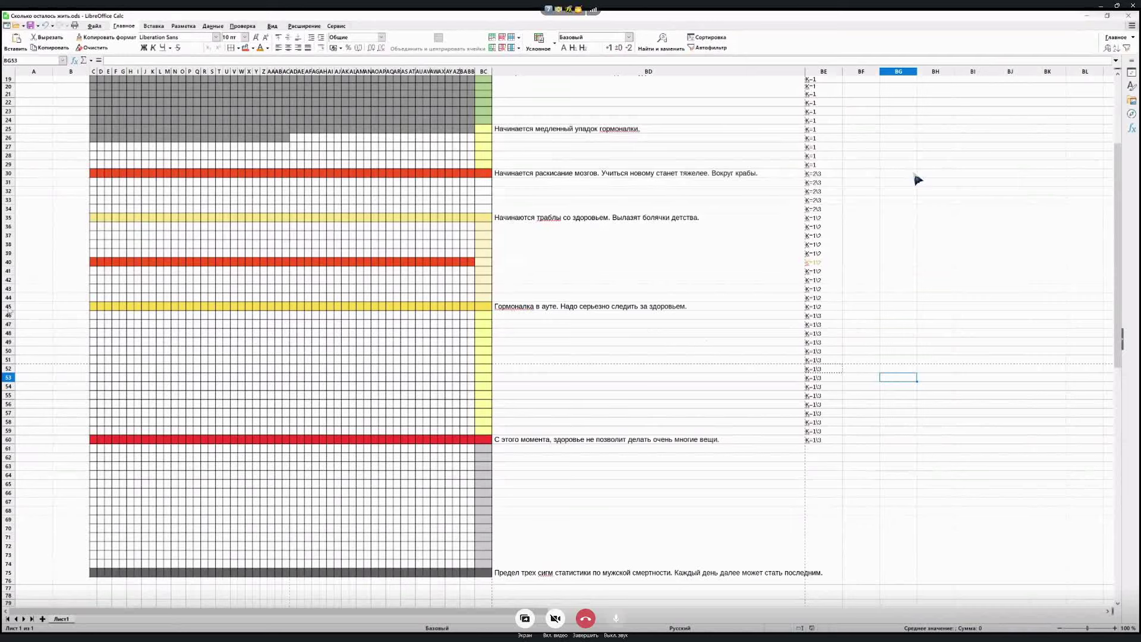
Examine rows 35 and 45 with their health and hormone notes, along with the surrounding life stages
click(9, 307)
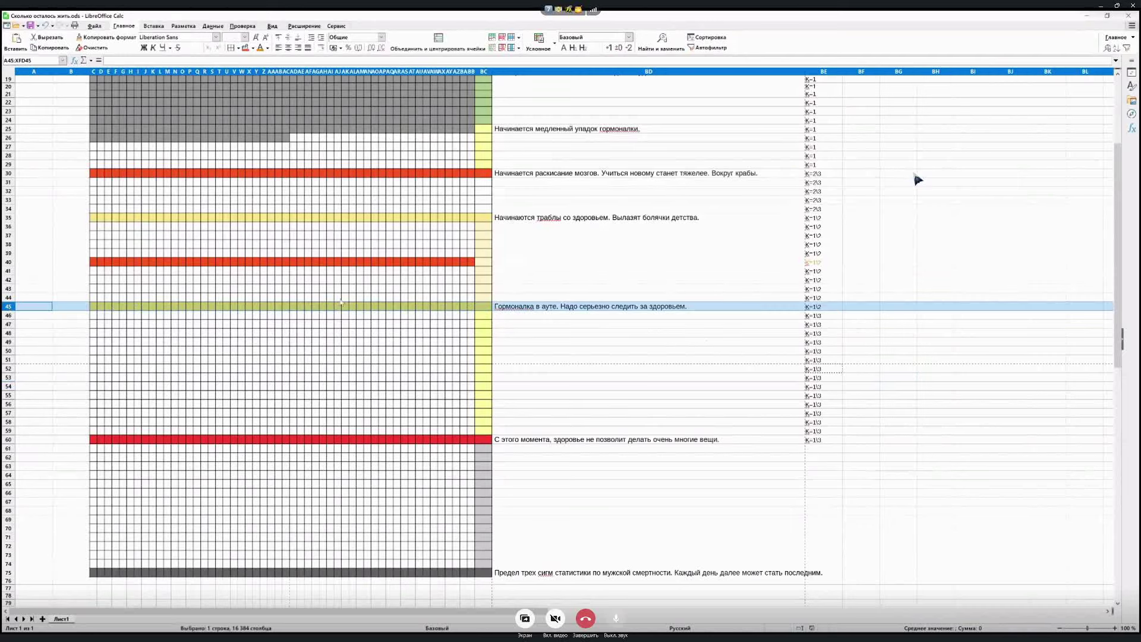
click(8, 220)
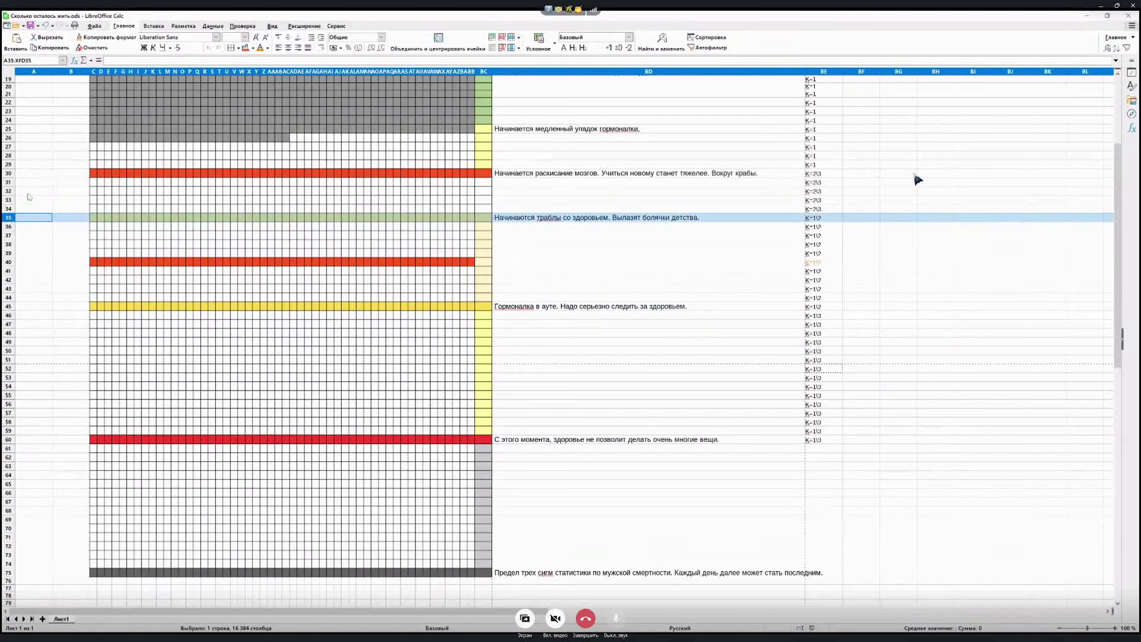
scroll(43, 179, up, 3)
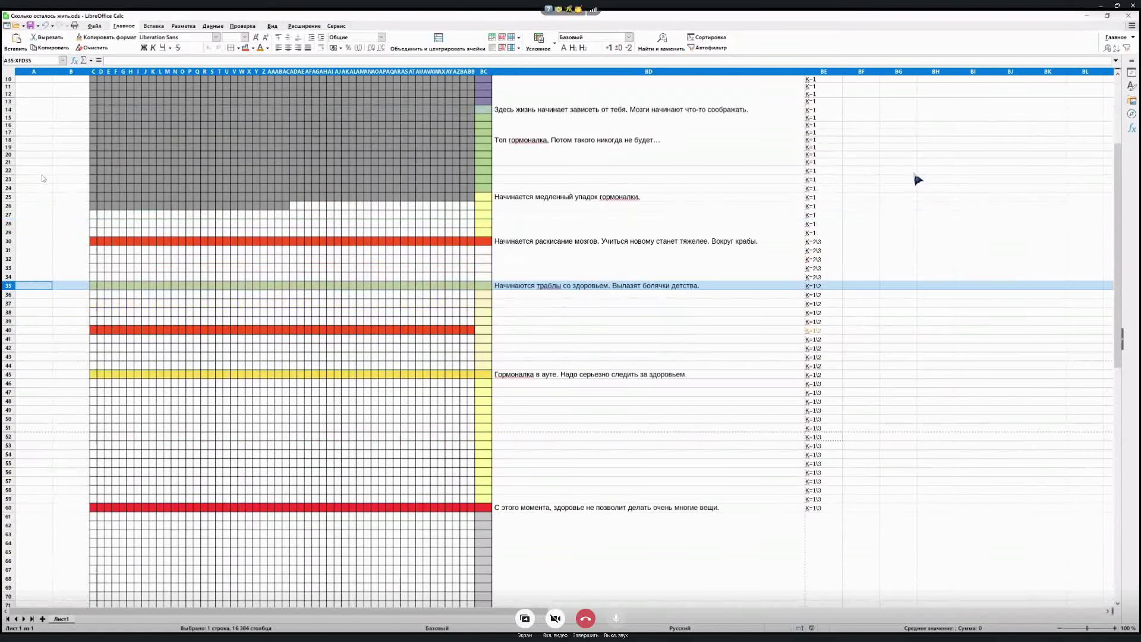
scroll(43, 179, up, 3)
scroll(43, 178, down, 3)
key(ctrl+Down)
key(ctrl+Up)
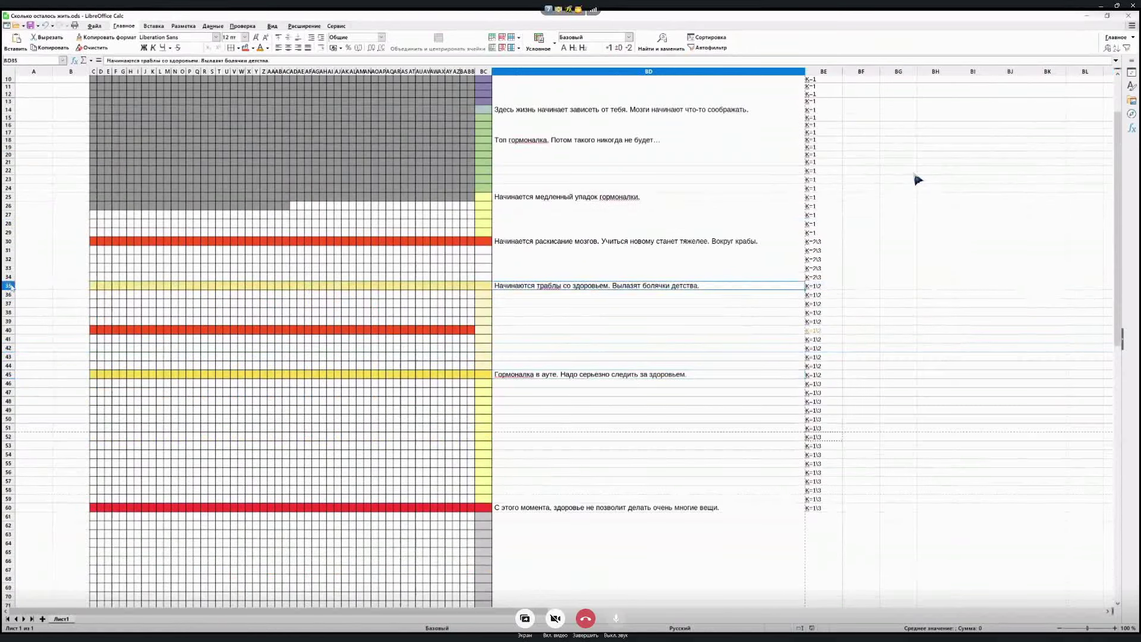
click(9, 375)
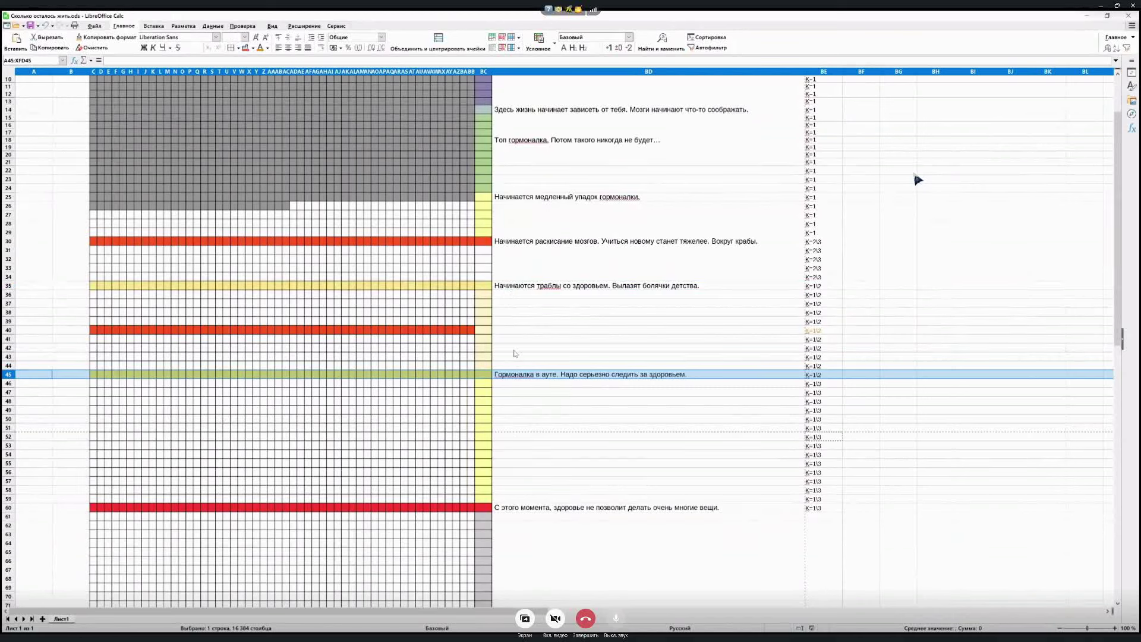
scroll(515, 353, down, 3)
scroll(515, 354, down, 3)
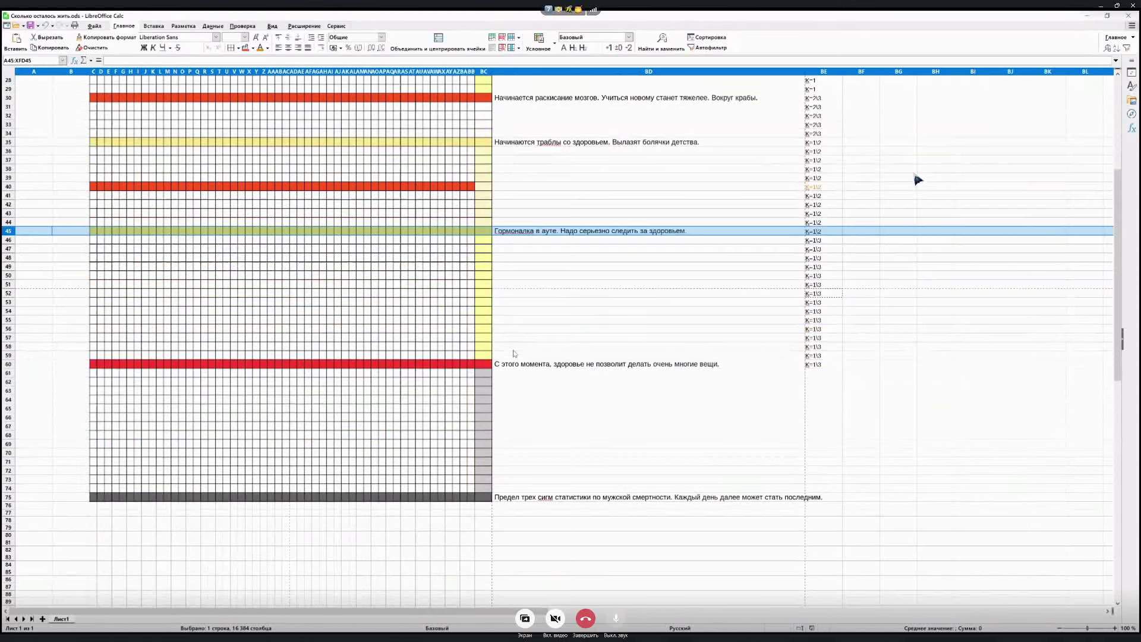
scroll(515, 354, up, 3)
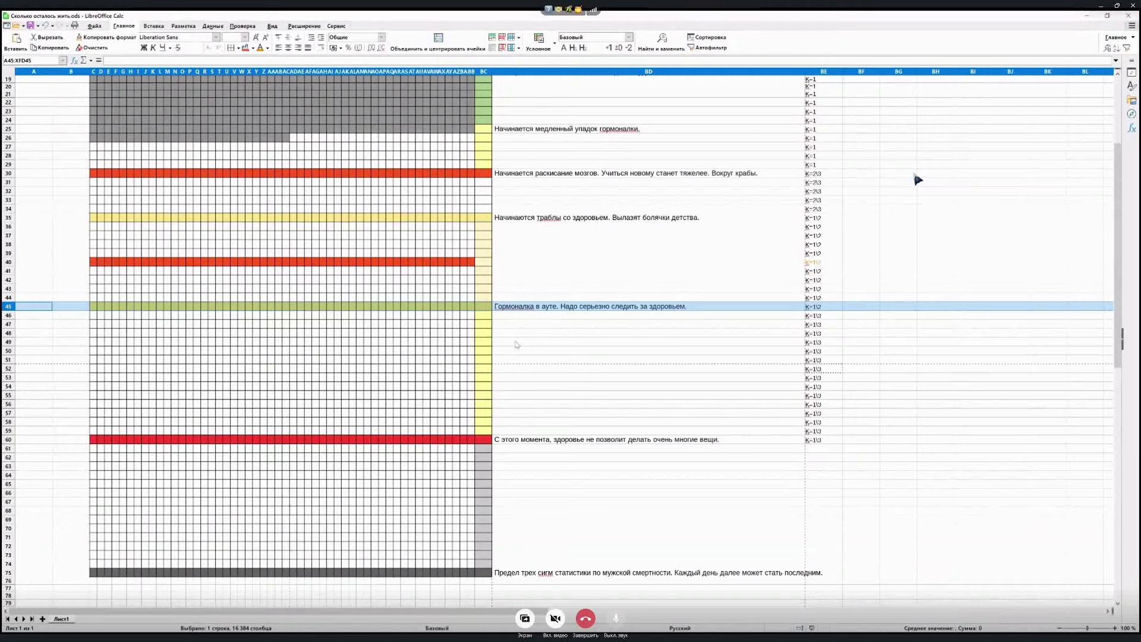
Append "Куда-то катимся" to the hormone note in BD45 and save the spreadsheet
click(688, 310)
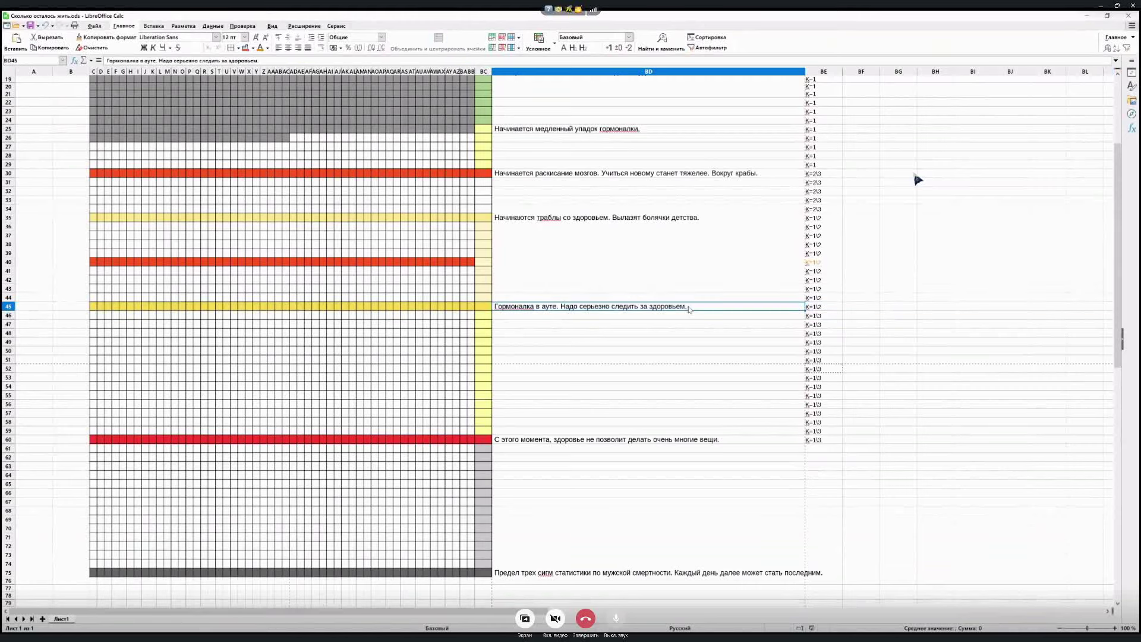
click(289, 59)
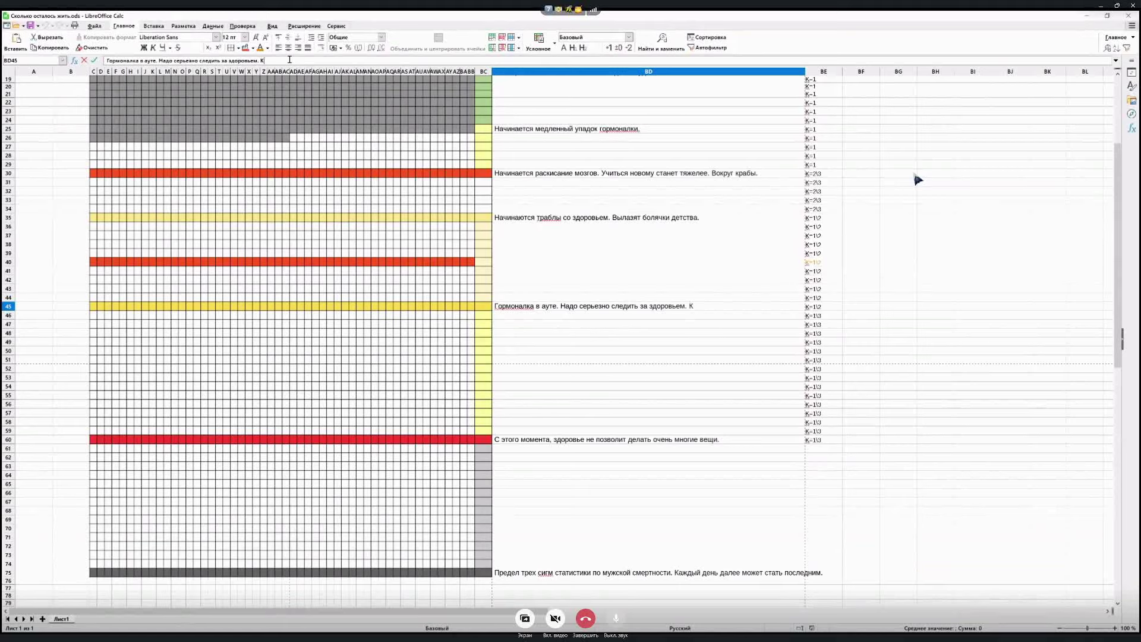
text(Куда-)
text(то)
text(то катимс)
click(30, 26)
click(682, 373)
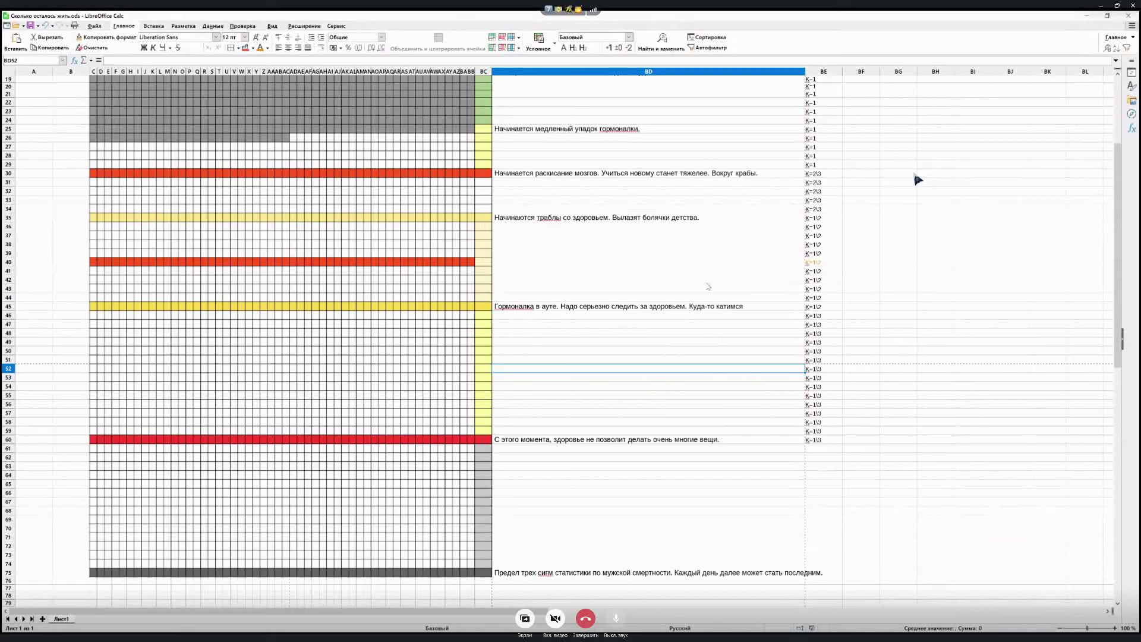
Extend the BD45 note with ", что-то менять поздно..." and widen column BD to fit the whole text
click(715, 308)
click(317, 62)
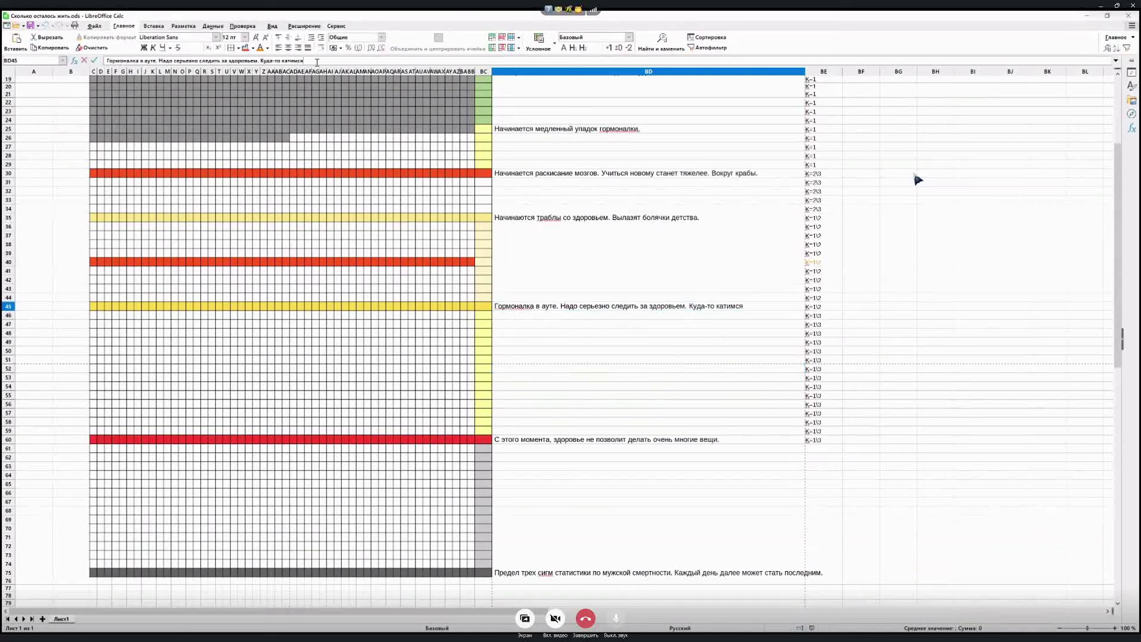
text(что-то менять поздно...)
key(Return)
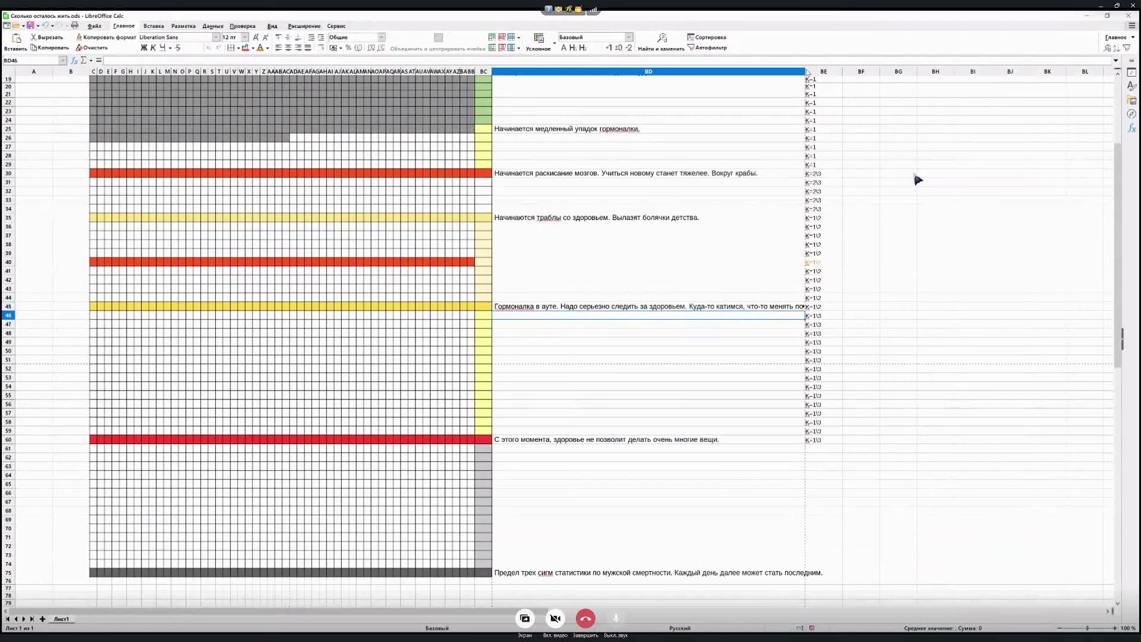
drag(805, 71, 843, 70)
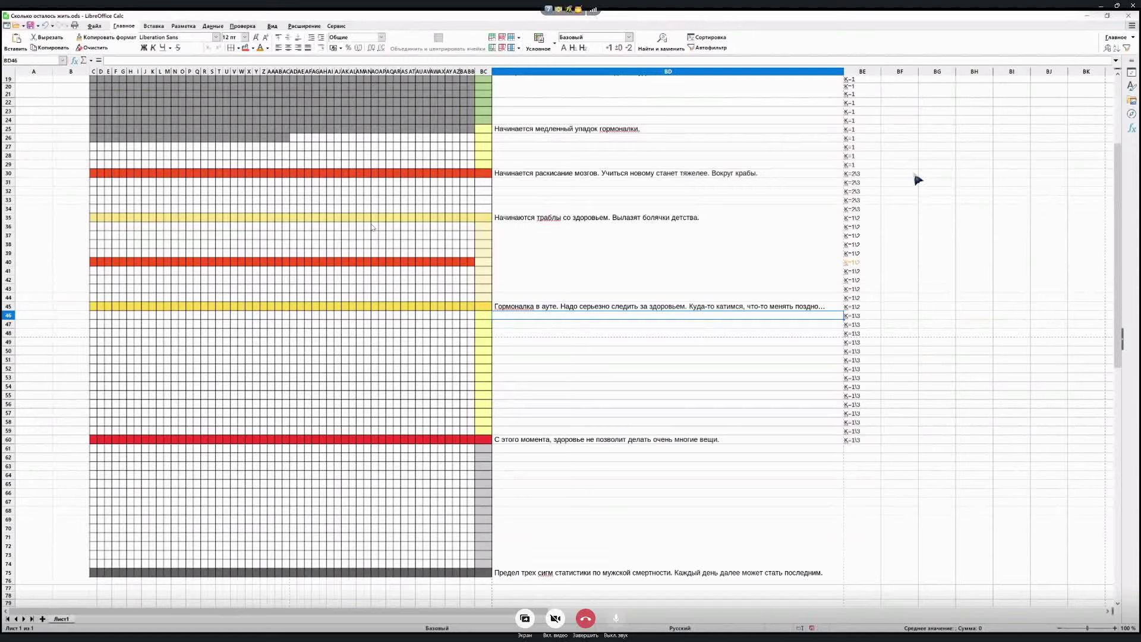
Move the whole red row 60 with its health note onto row 55, overwriting the existing cells
click(7, 440)
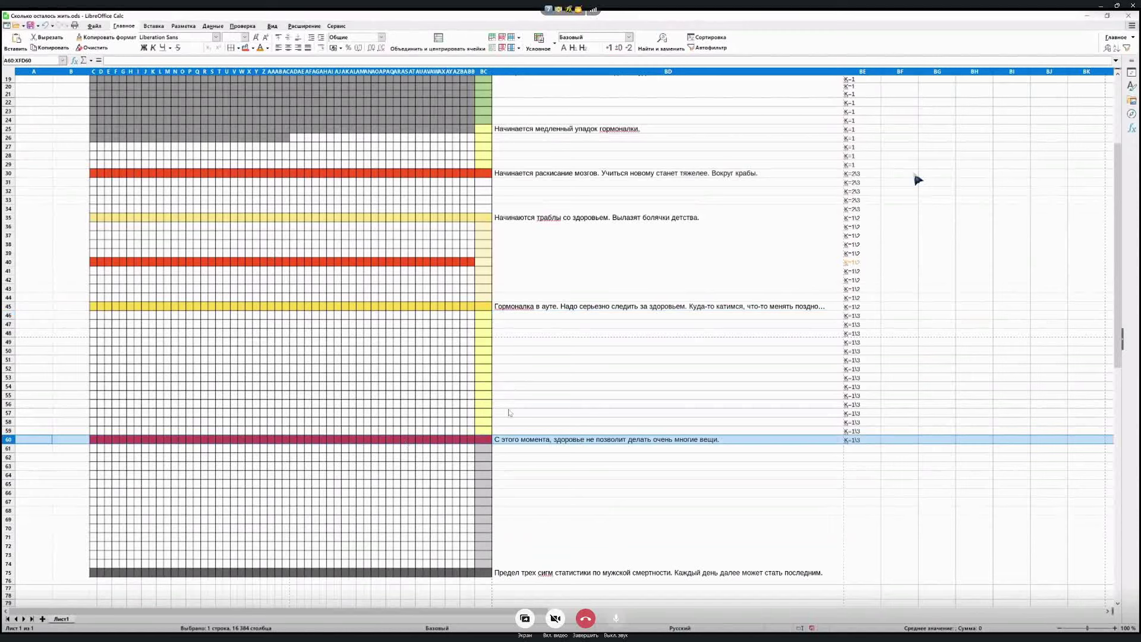
click(8, 307)
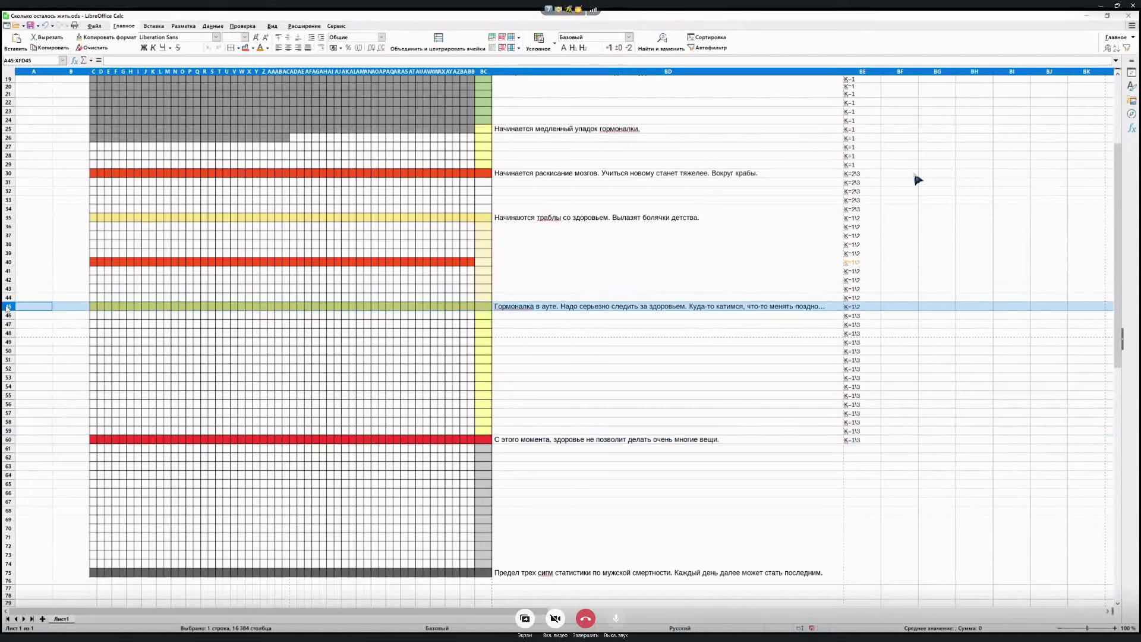
click(8, 440)
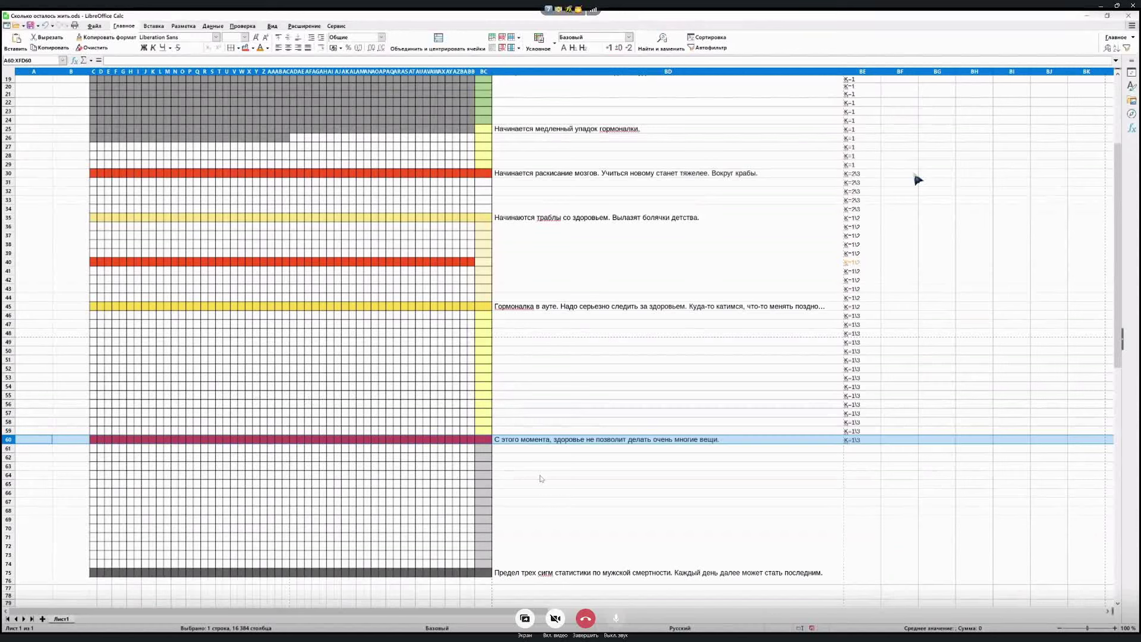
click(555, 467)
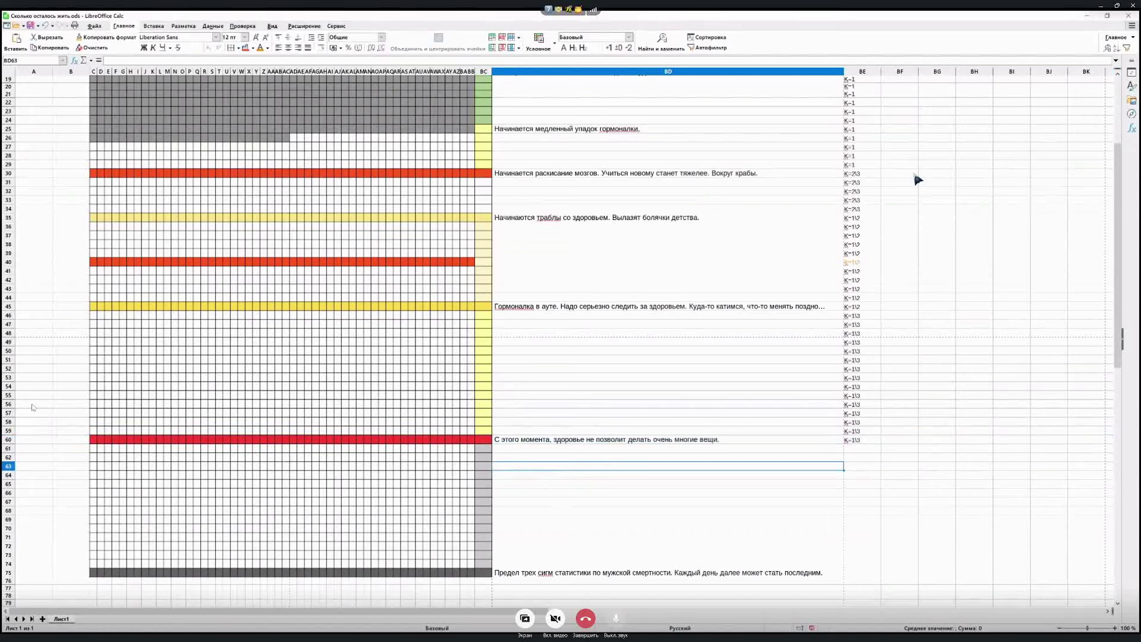
click(8, 440)
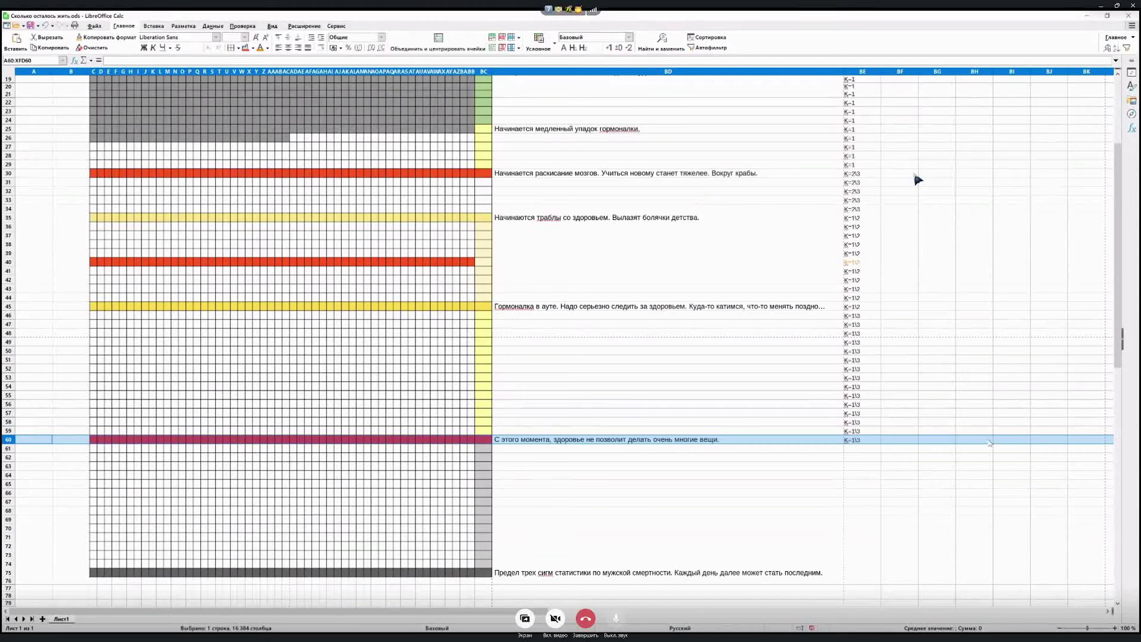
key(Delete)
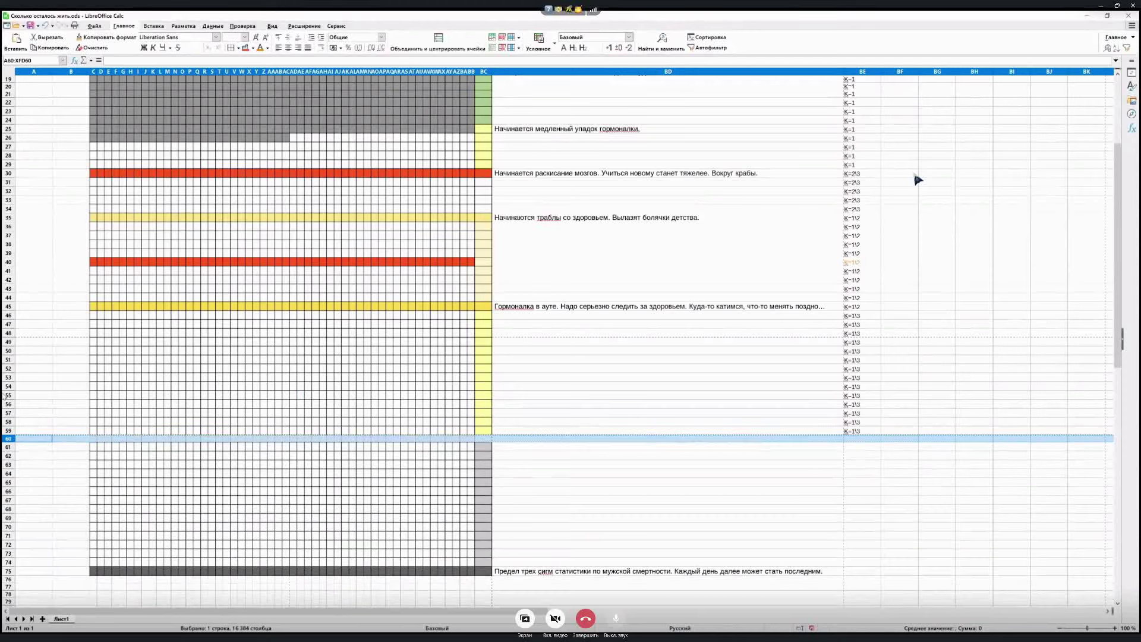
click(8, 395)
key(ctrl+v)
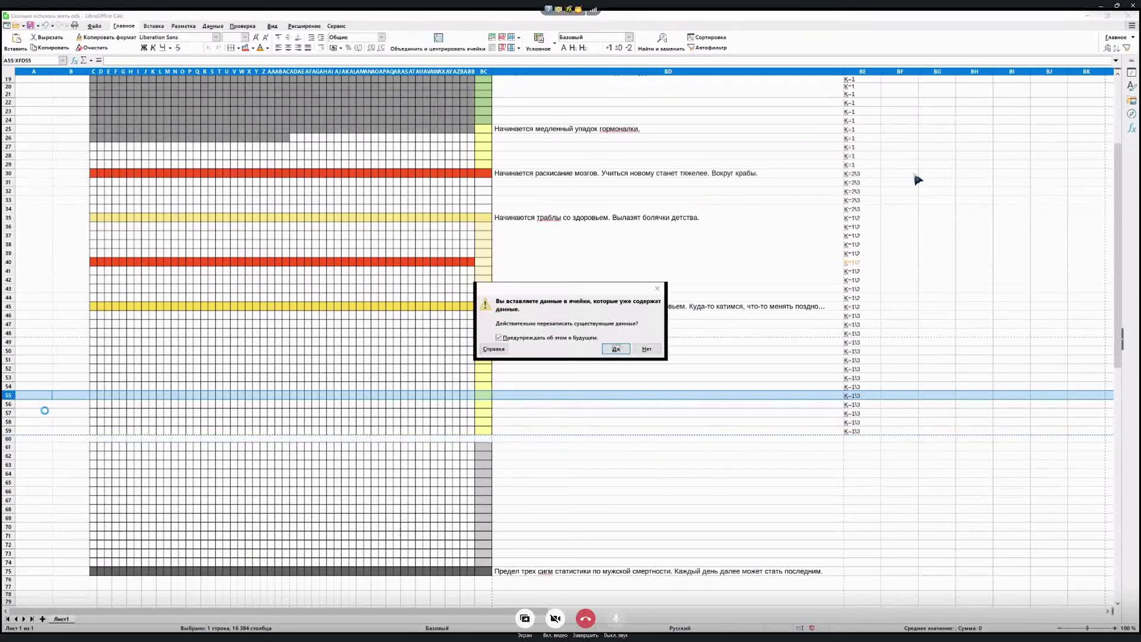
click(615, 349)
click(612, 430)
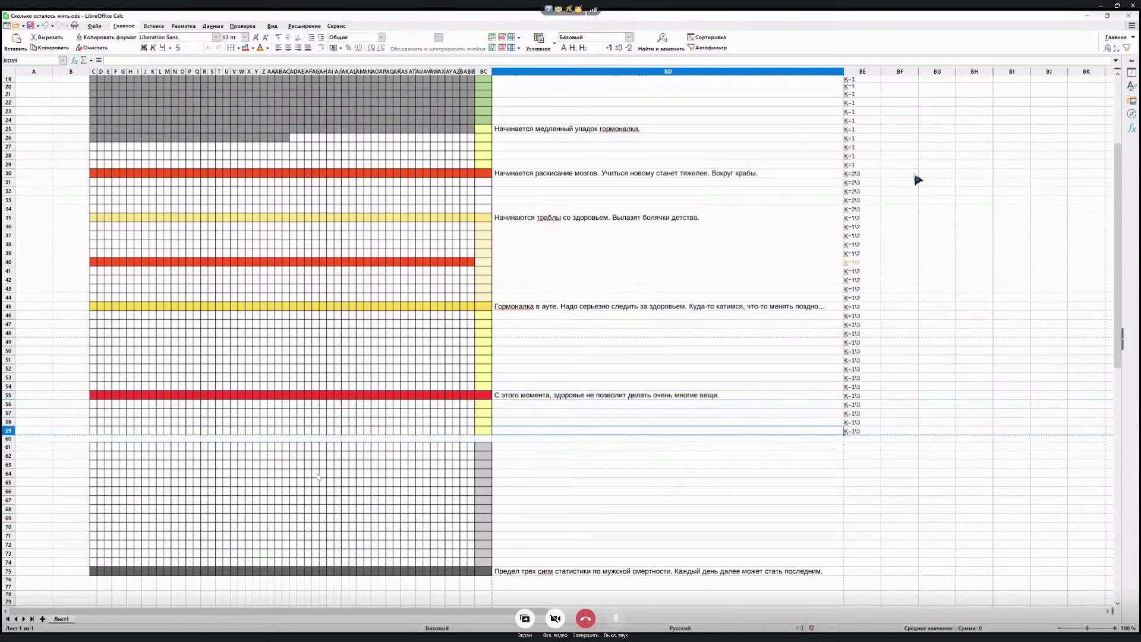
Apply grid borders to the emptied cells C60 to BC60
click(93, 439)
drag(93, 440, 484, 440)
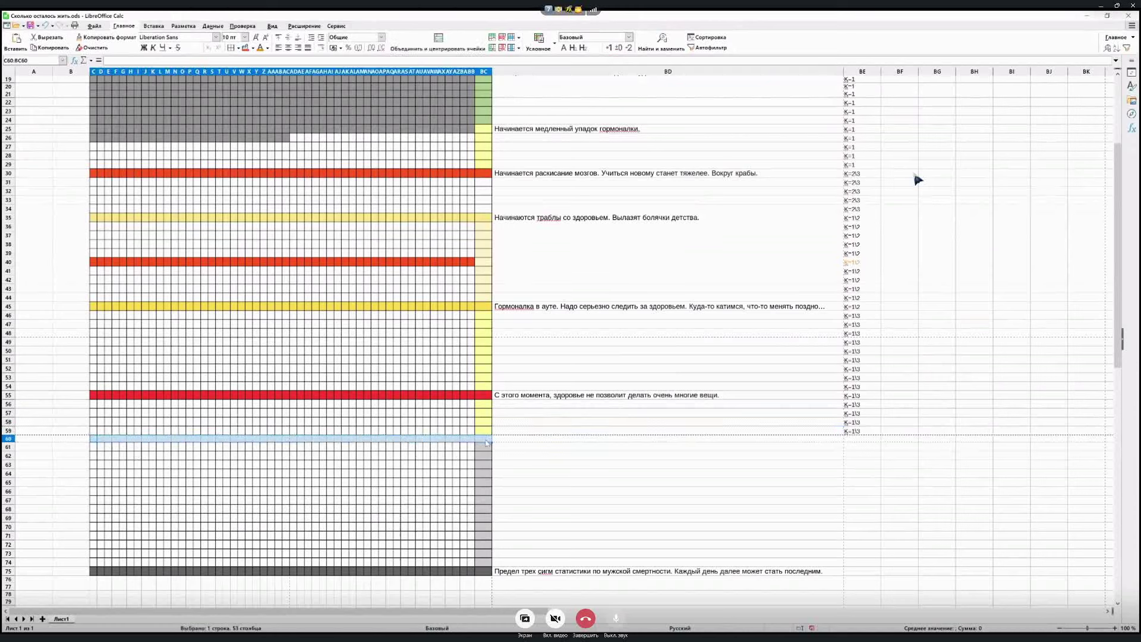
click(238, 48)
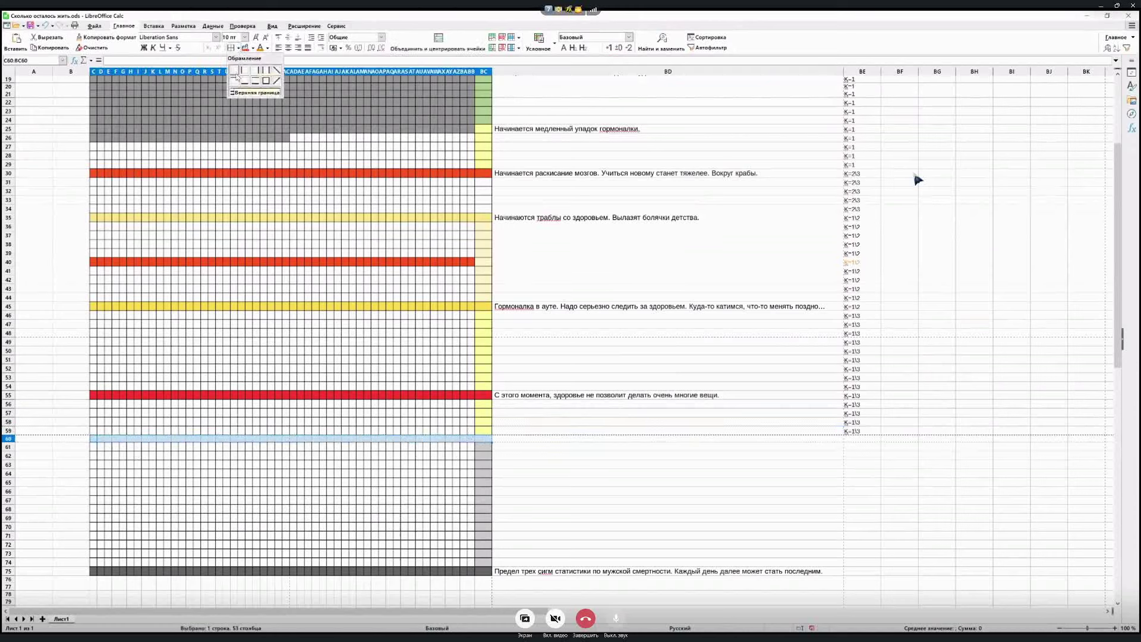
click(266, 91)
click(529, 491)
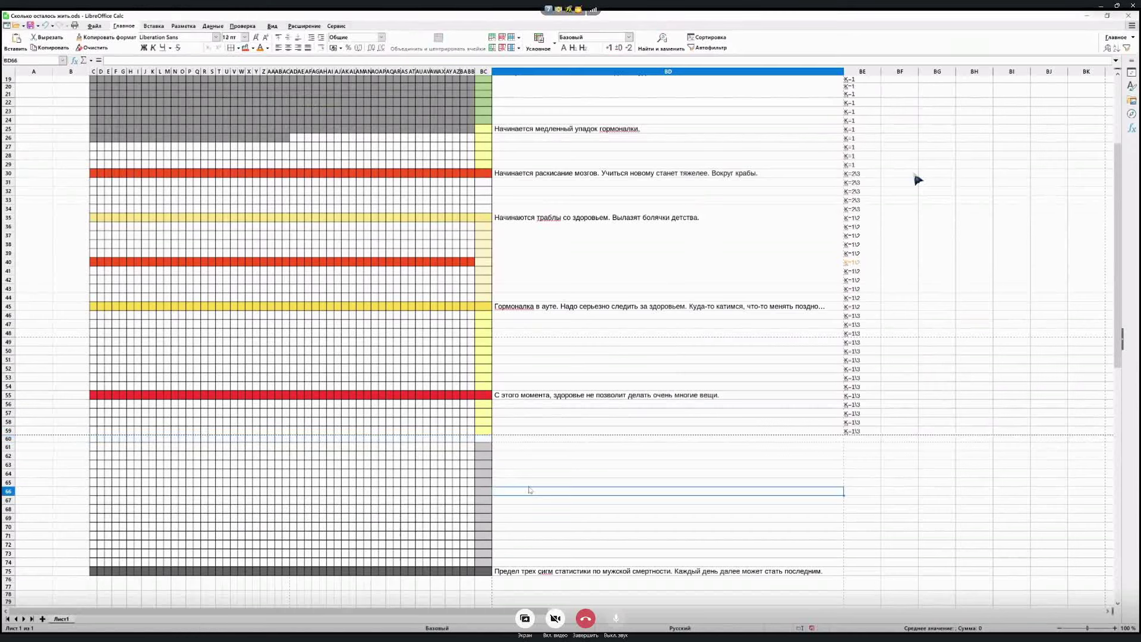
Examine row 75 and its note about the three-sigma limit of male mortality
click(486, 441)
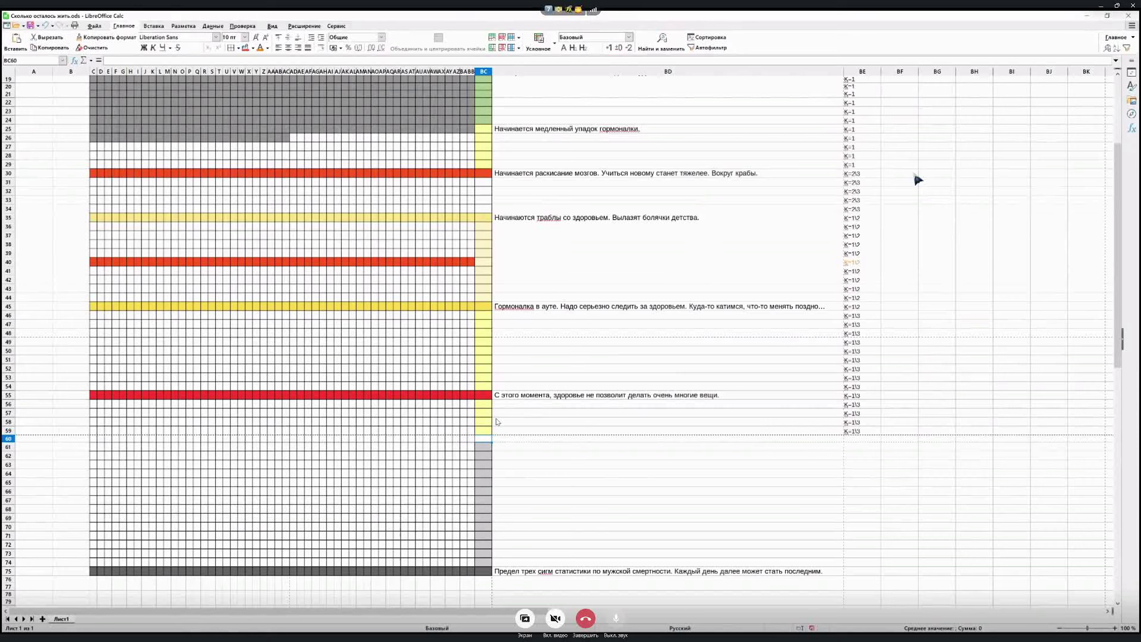
scroll(588, 400, down, 3)
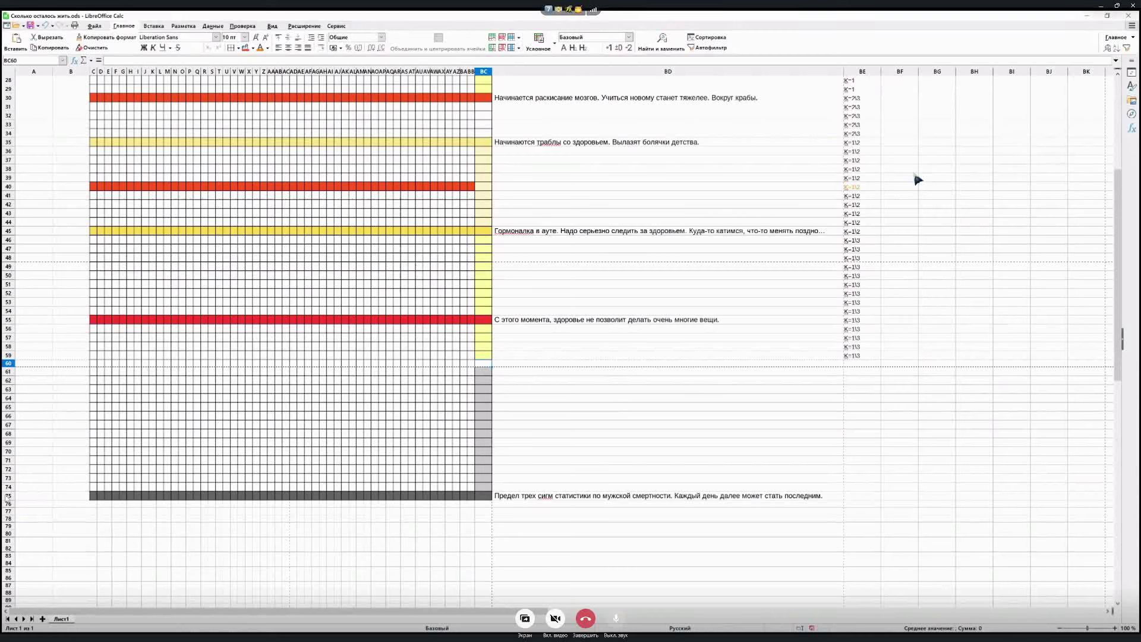
click(9, 504)
click(563, 506)
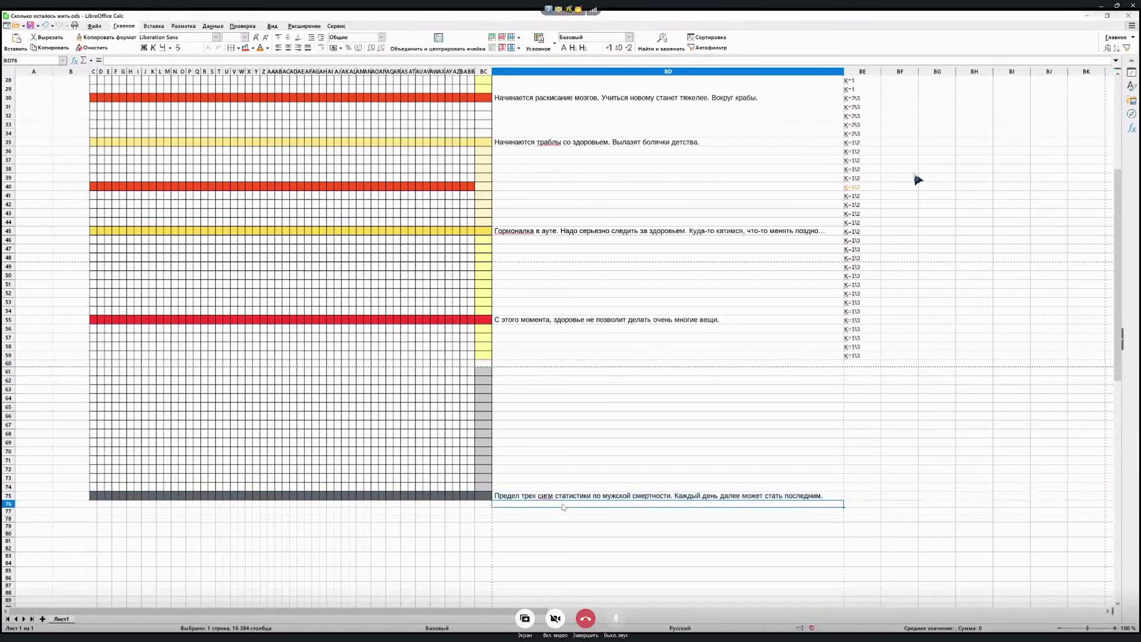
click(9, 495)
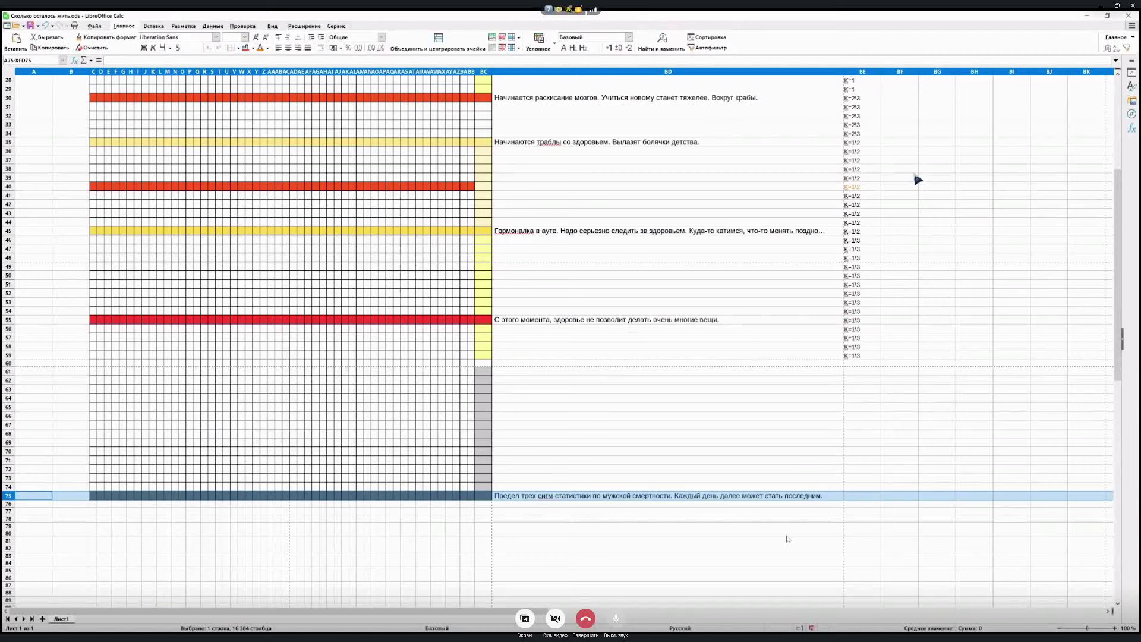
click(788, 539)
click(9, 497)
Fill the cells C60 to BC65 with the near-black dark grey background colour
drag(94, 409, 486, 368)
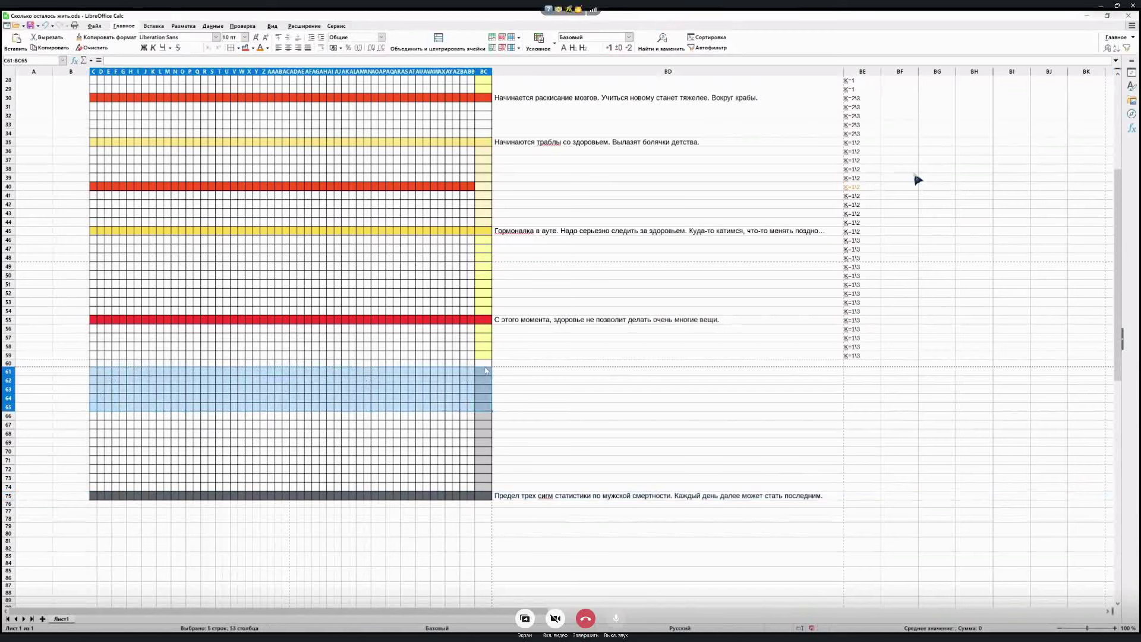
click(252, 48)
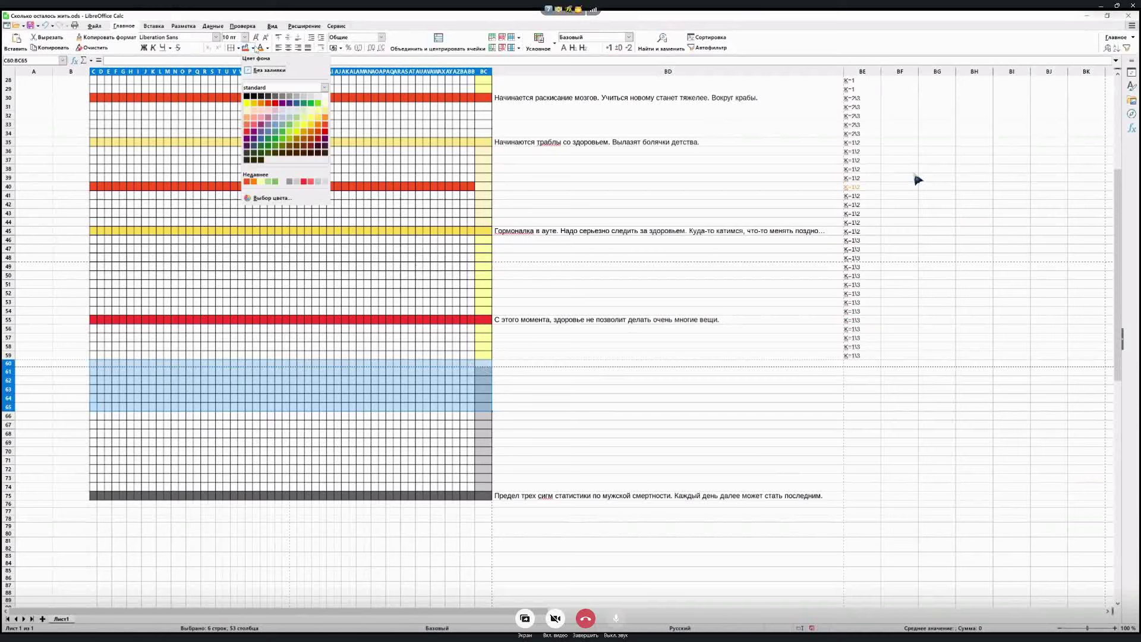
click(253, 97)
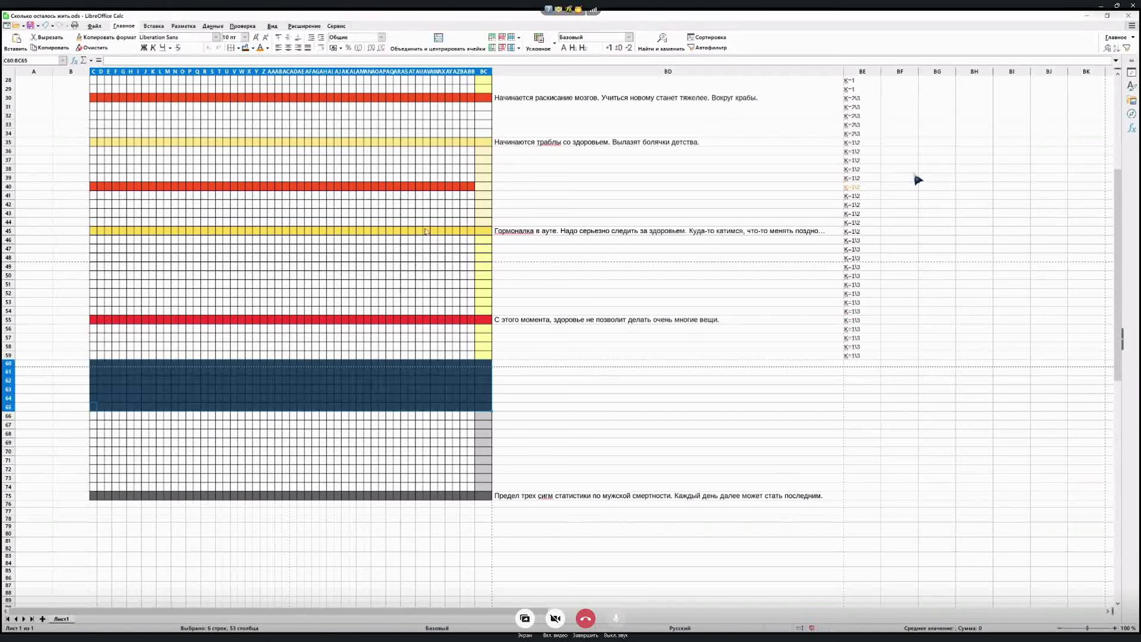
key(Right)
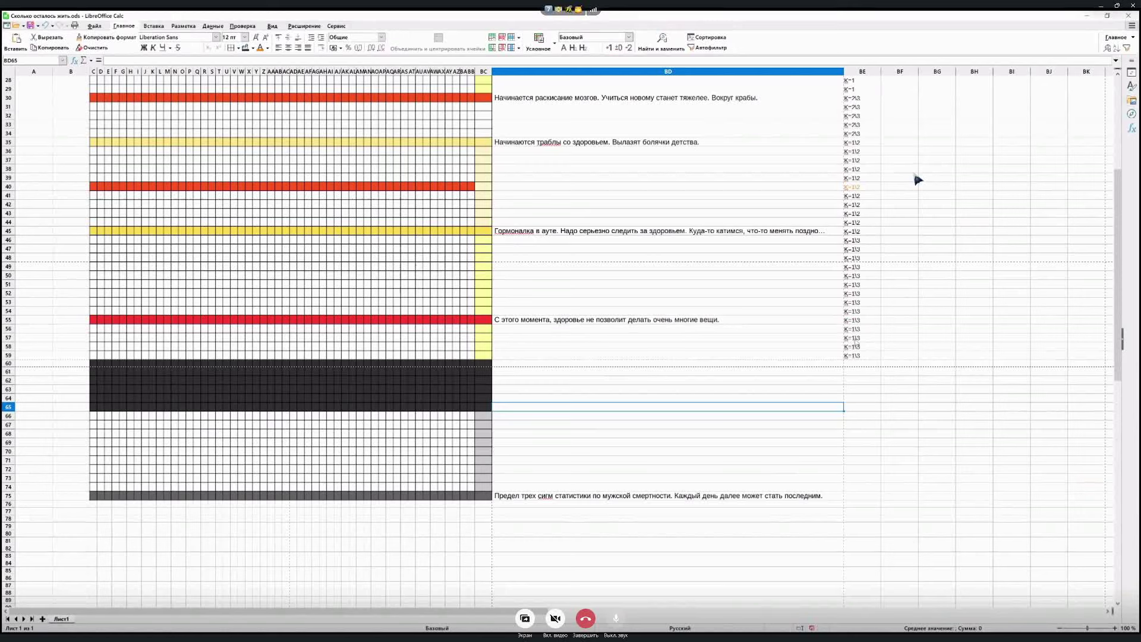
Undo the dark fill across C60 to BC65 and fill only BC60 to BC65 with the near-black dark grey
click(856, 323)
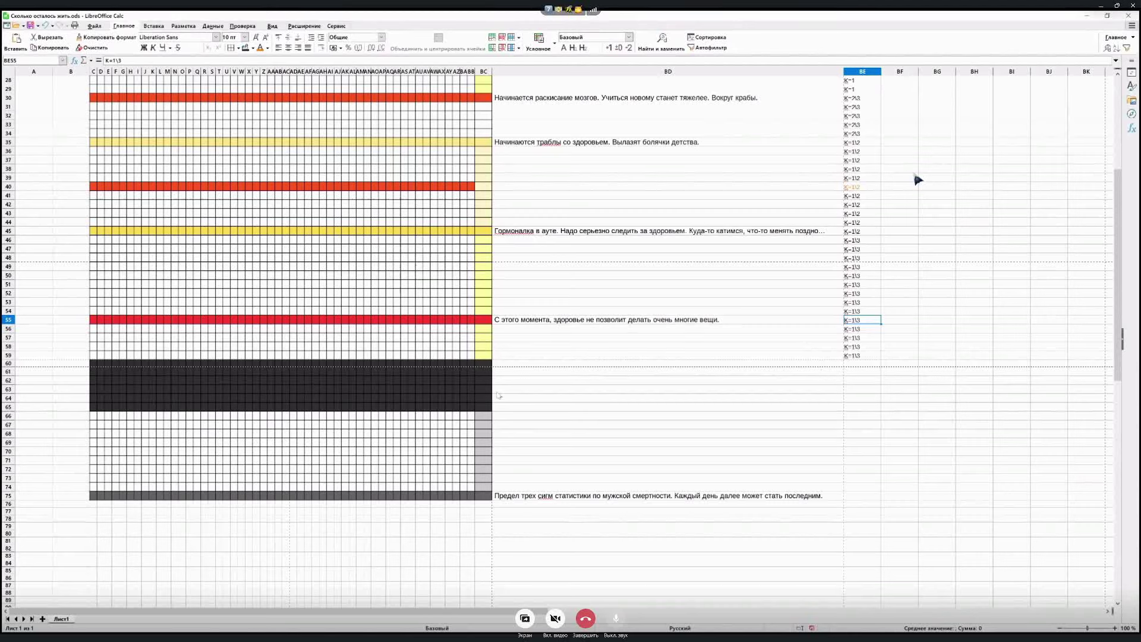
drag(92, 369, 486, 408)
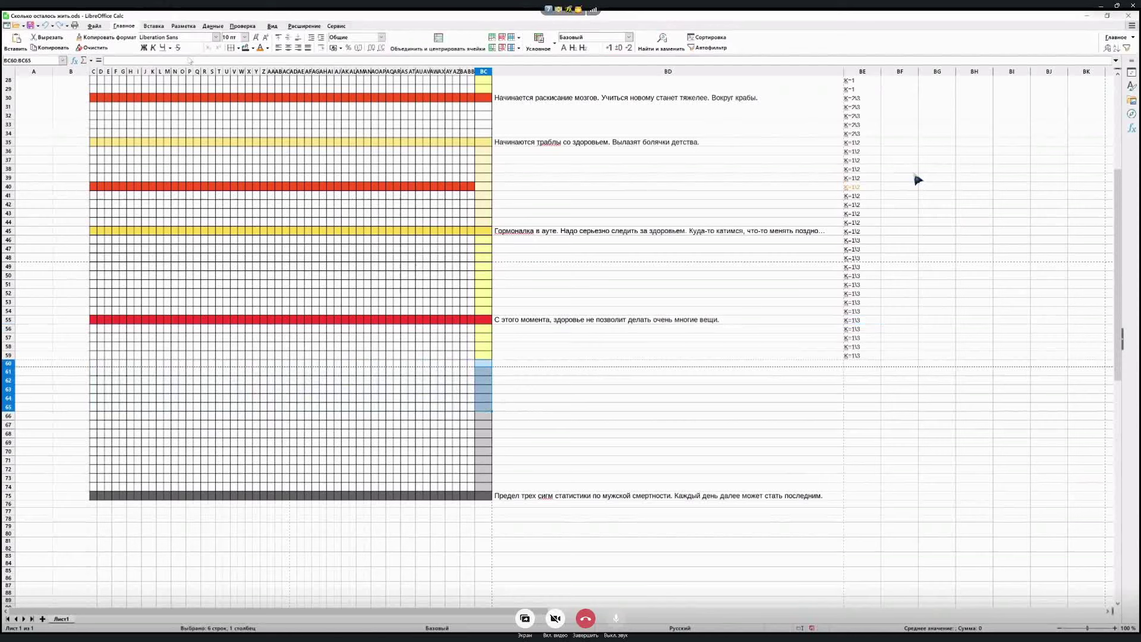
click(245, 47)
Enter the note "Большинство современных нормисов отлетят здесь." in cell BD60
drag(519, 360, 538, 412)
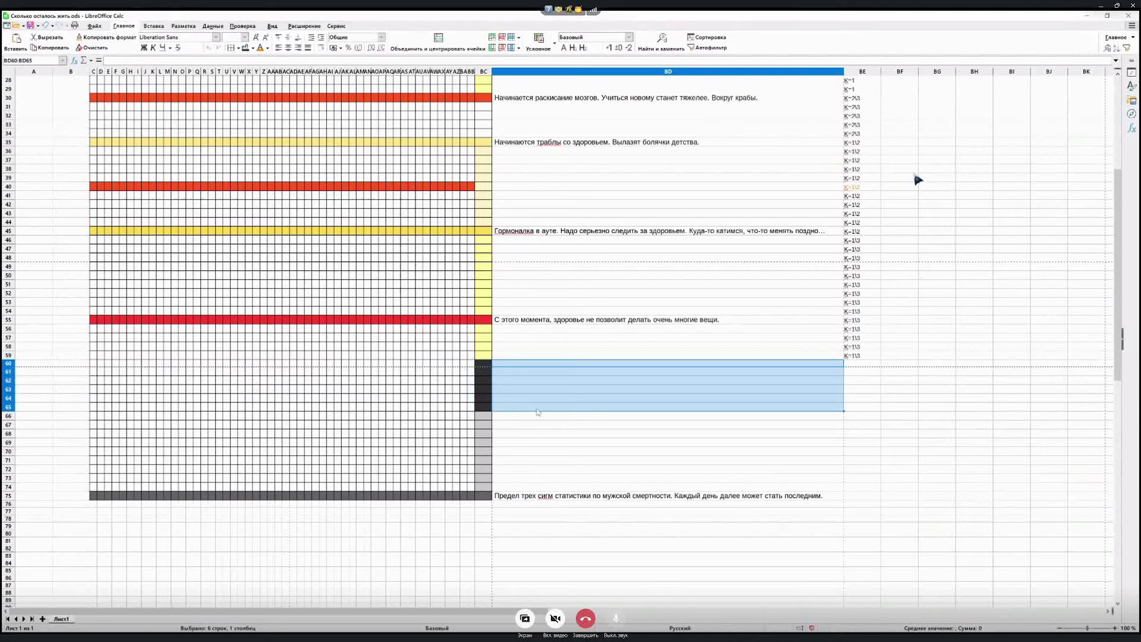
click(519, 364)
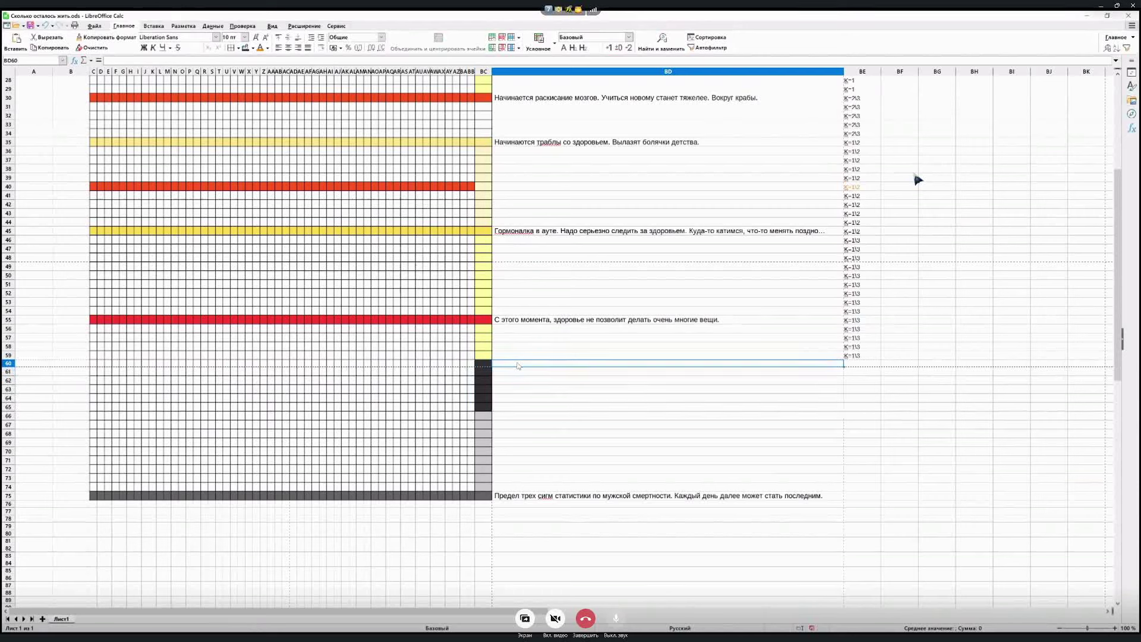
text(Больш)
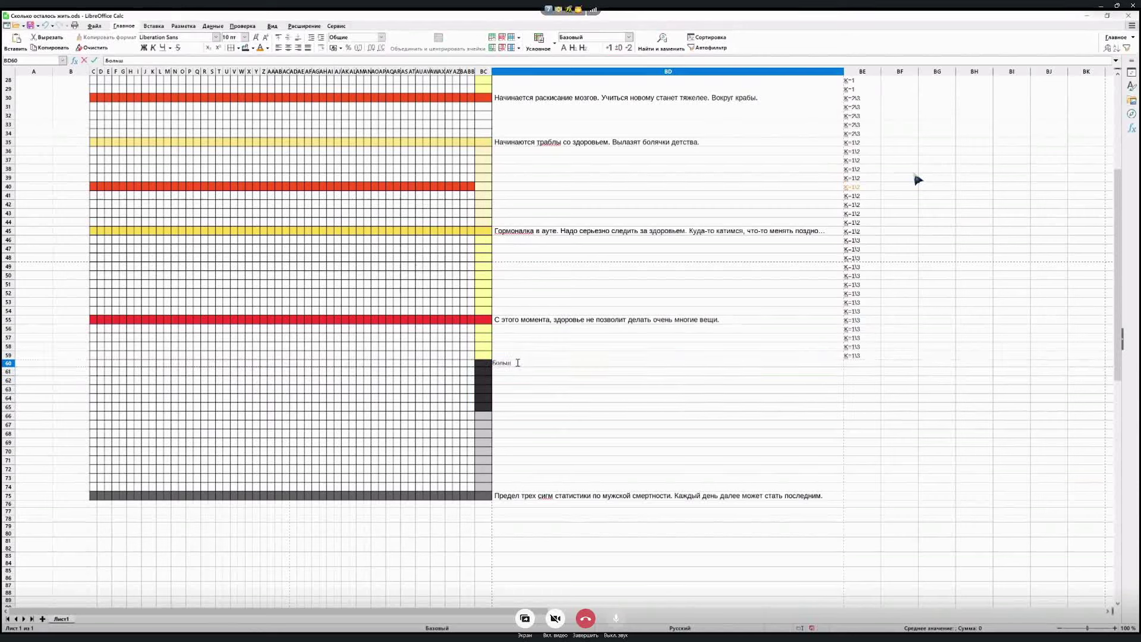
text(инсво)
click(136, 60)
text(тво современных нормисов)
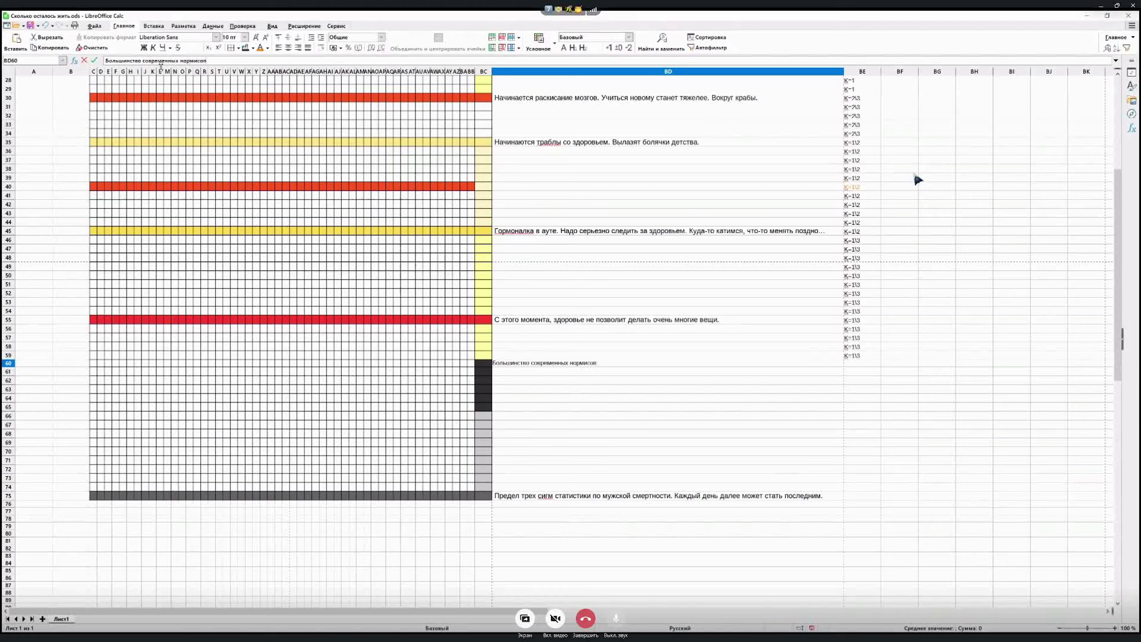
text( отлетят здесь.)
key(Return)
Examine the learning coefficients in BE55 to BE59 alongside the note in row 60
scroll(918, 180, up, 3)
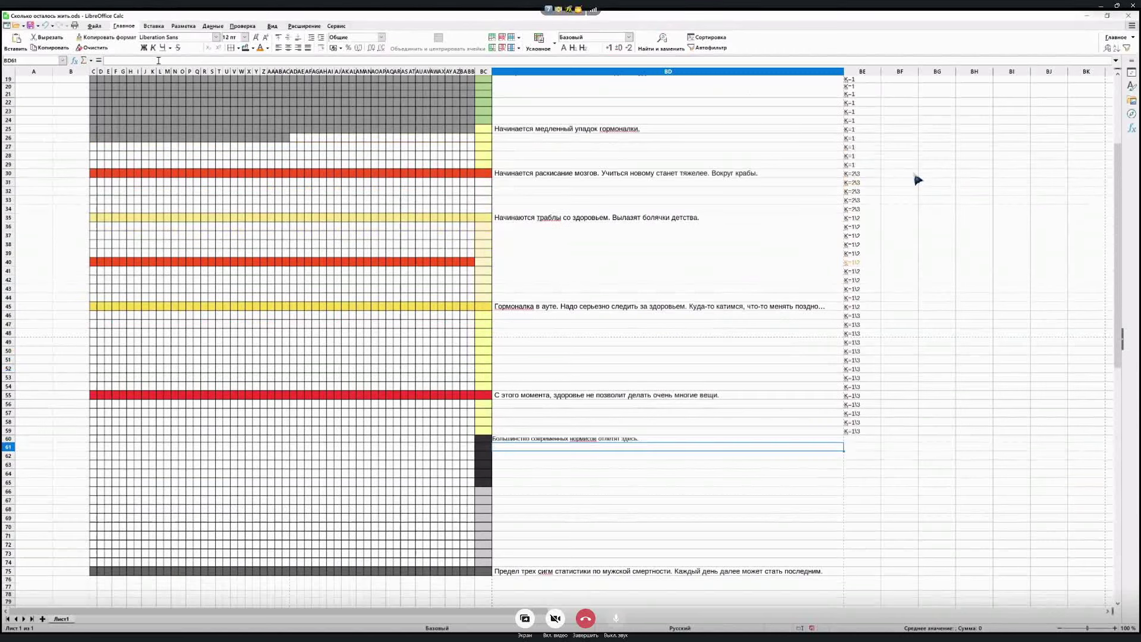
scroll(675, 431, down, 3)
key(Up)
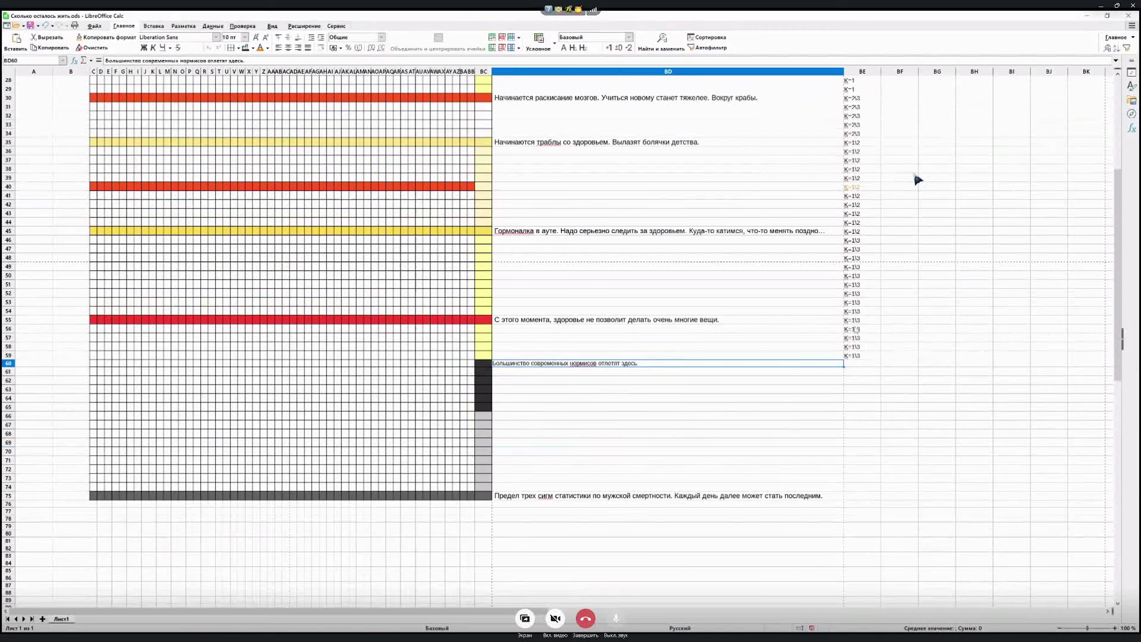
drag(854, 321, 858, 357)
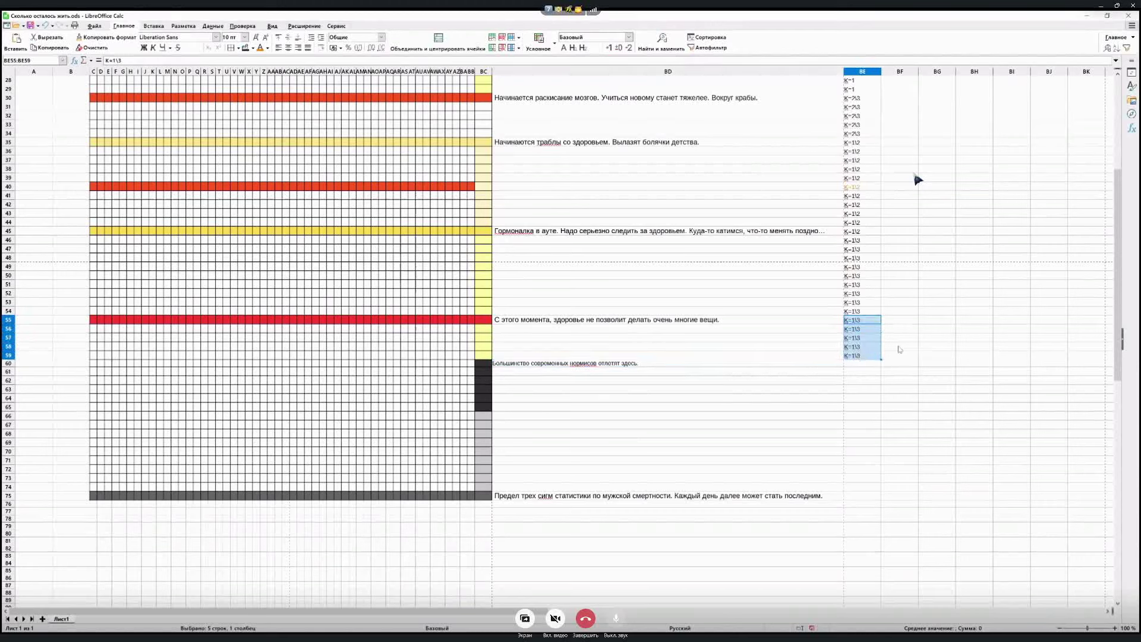
scroll(907, 341, up, 3)
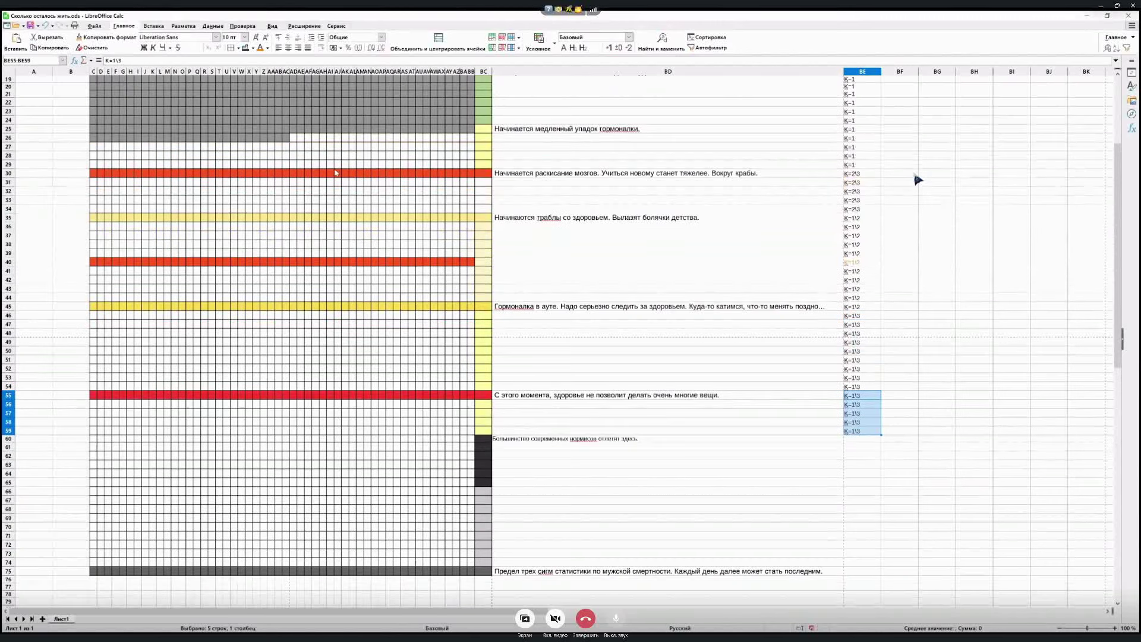
scroll(918, 180, down, 3)
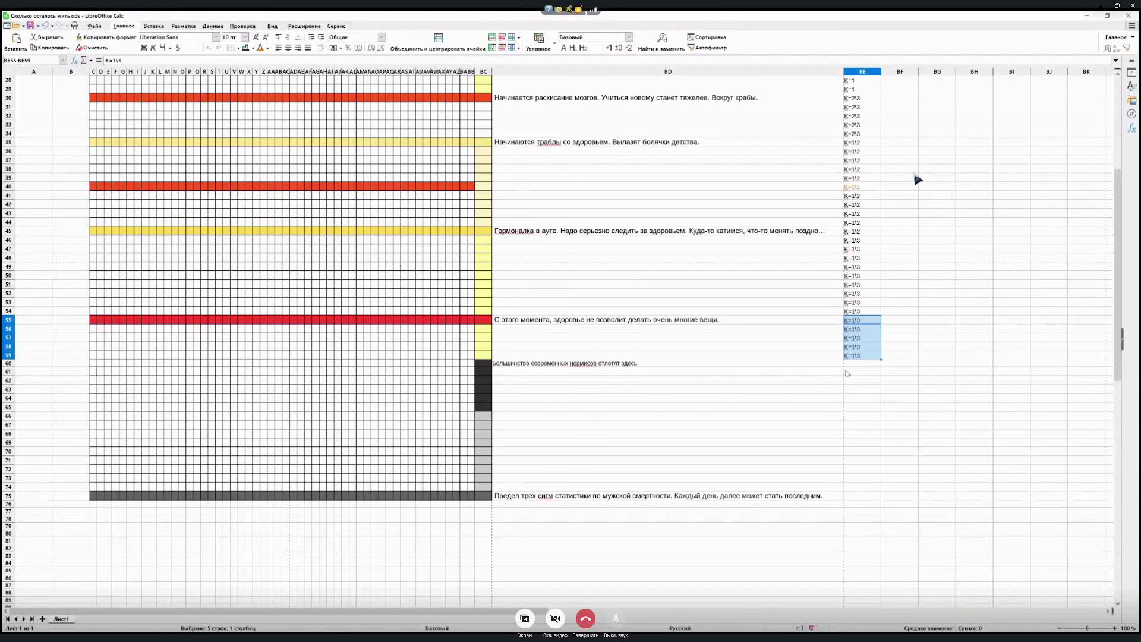
click(835, 365)
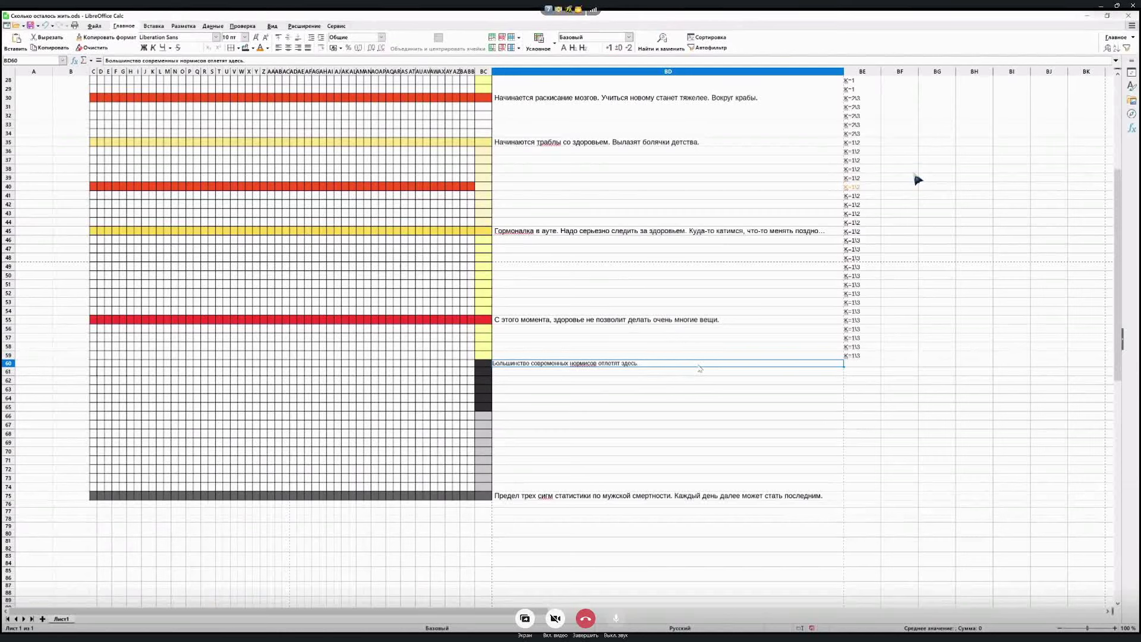
Set the font colour of the coefficient in BE40 to black
click(869, 188)
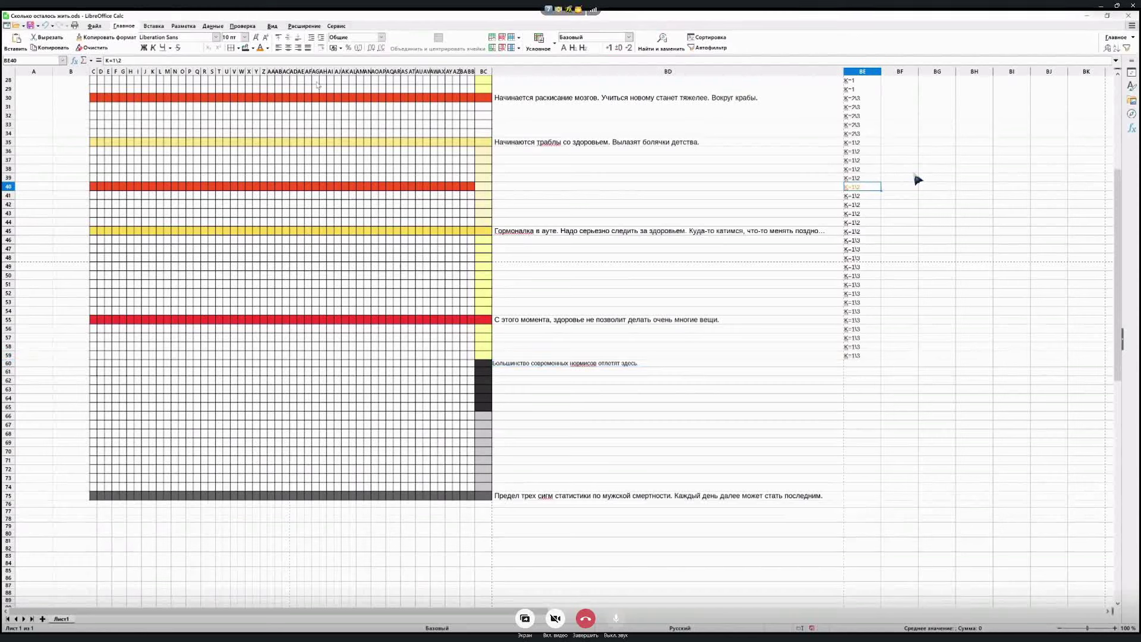
click(268, 48)
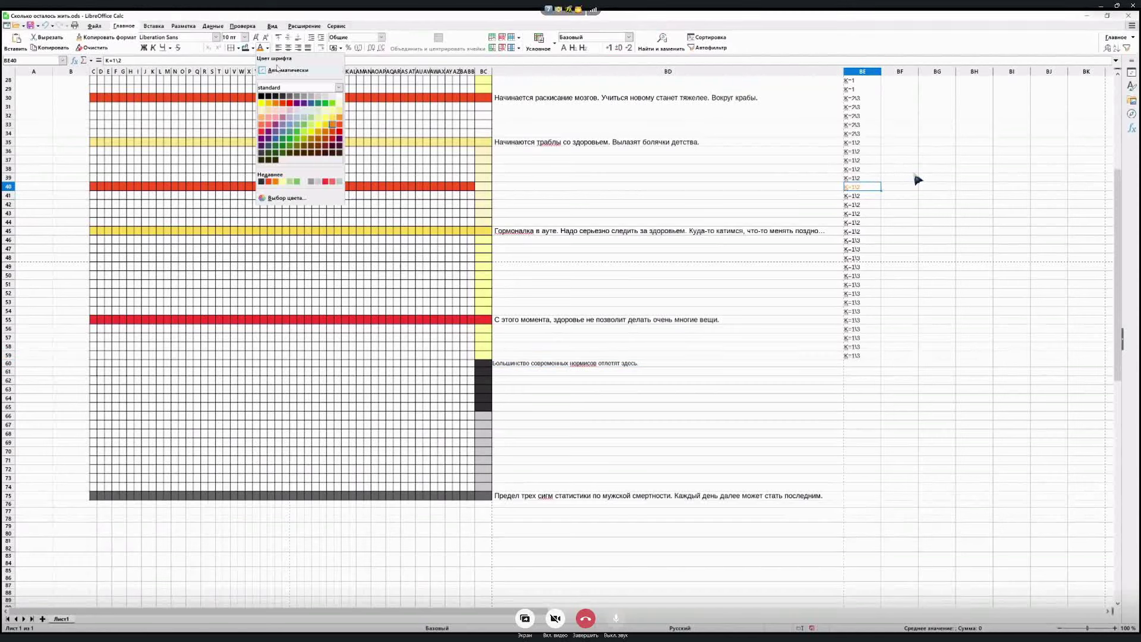
click(262, 96)
click(937, 232)
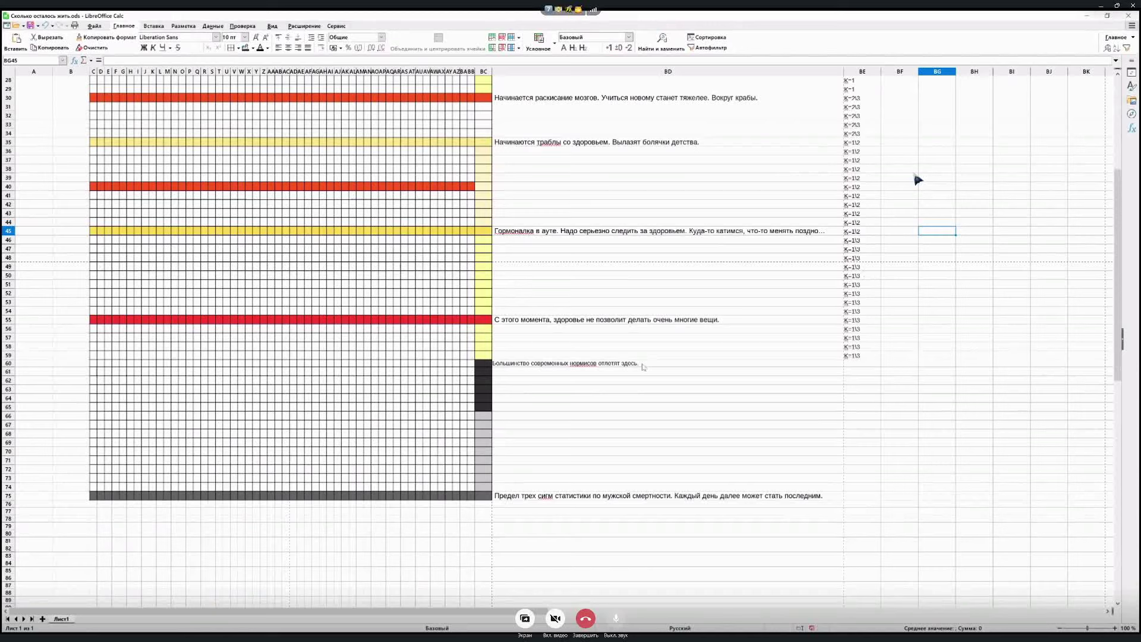
Merge the cells BD60 to BD65 into a single note cell
drag(646, 363, 657, 407)
right_click(661, 394)
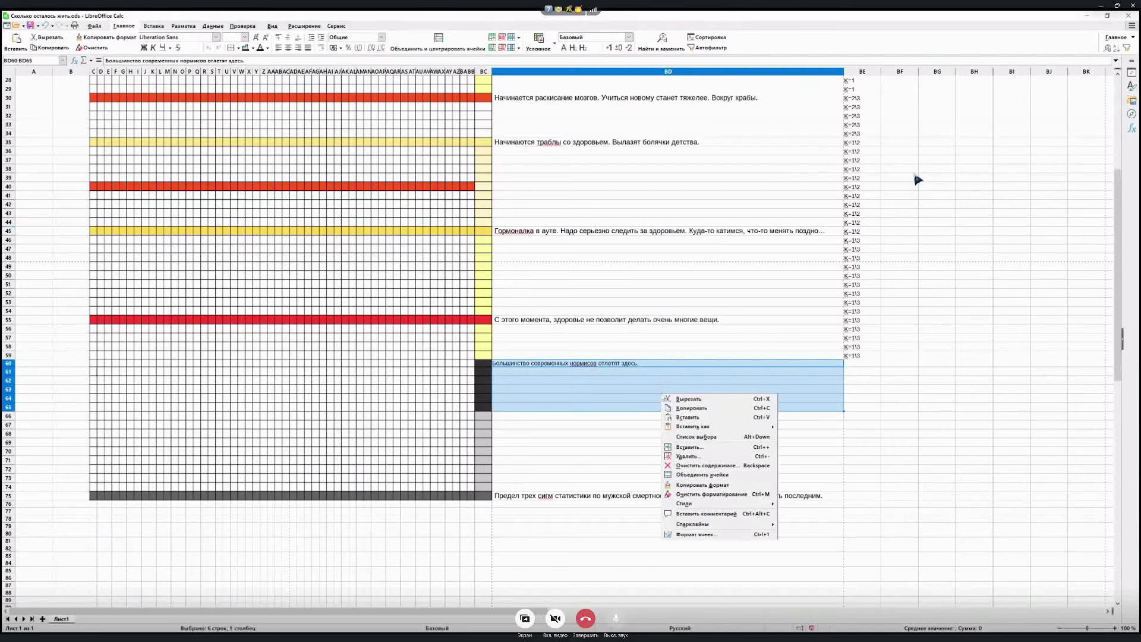
click(702, 475)
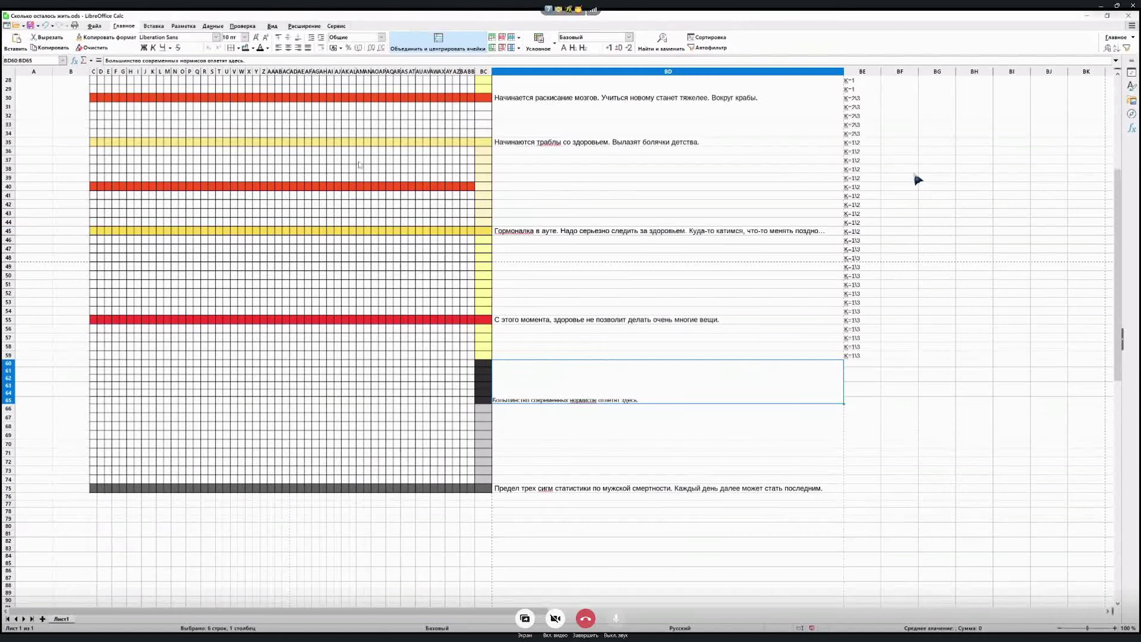
Centre the merged note in BD60 horizontally and vertically and set its font size to 15 pt
click(289, 48)
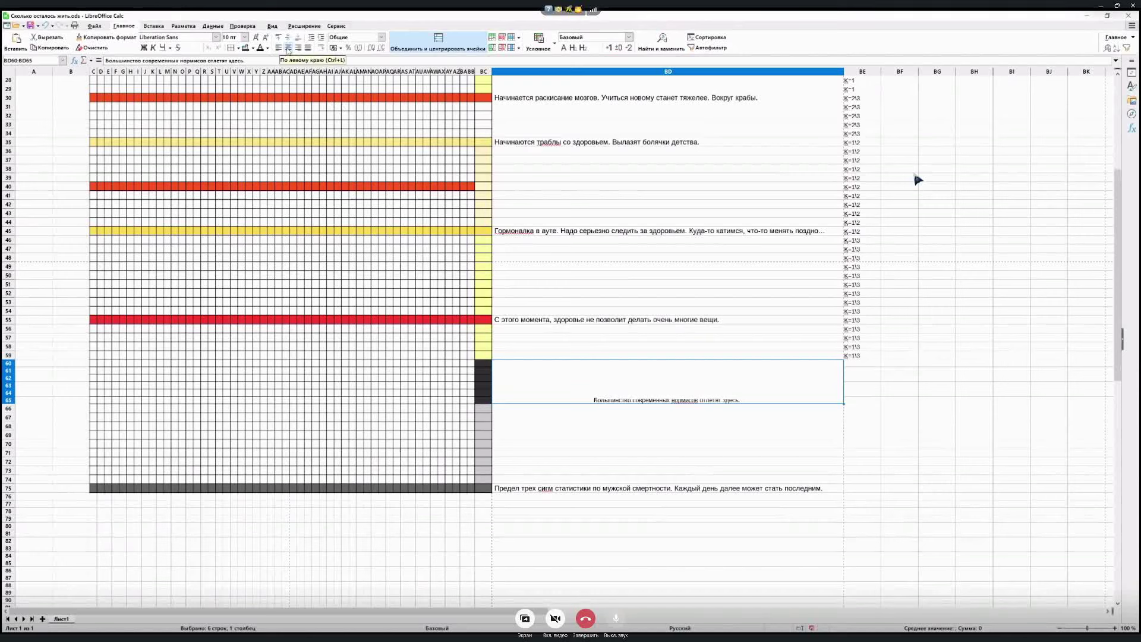
click(245, 36)
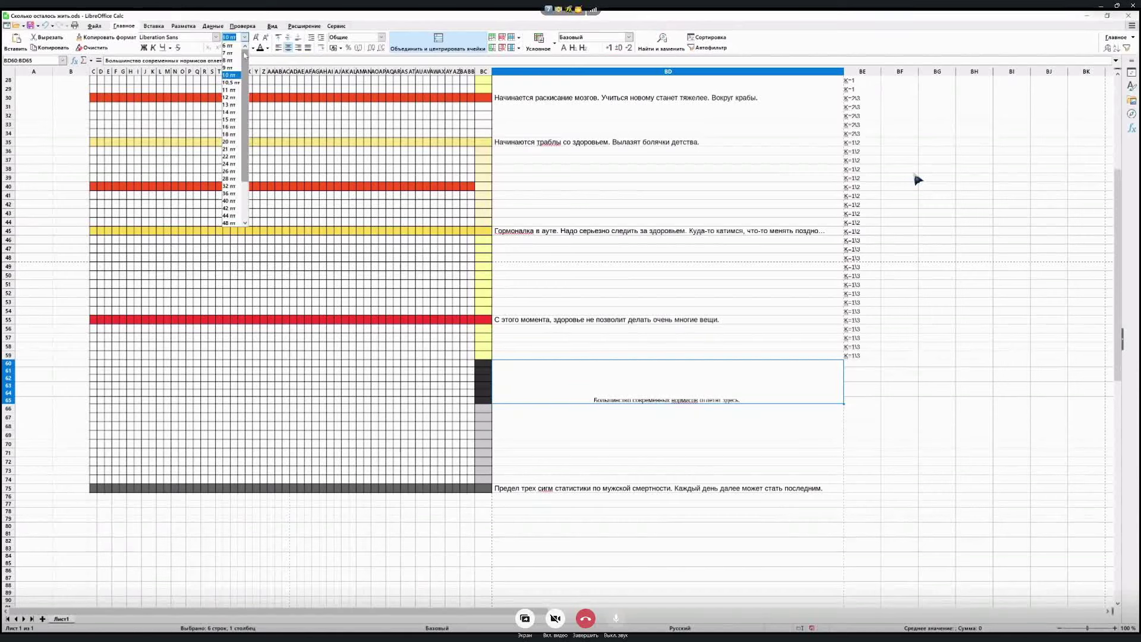
click(231, 119)
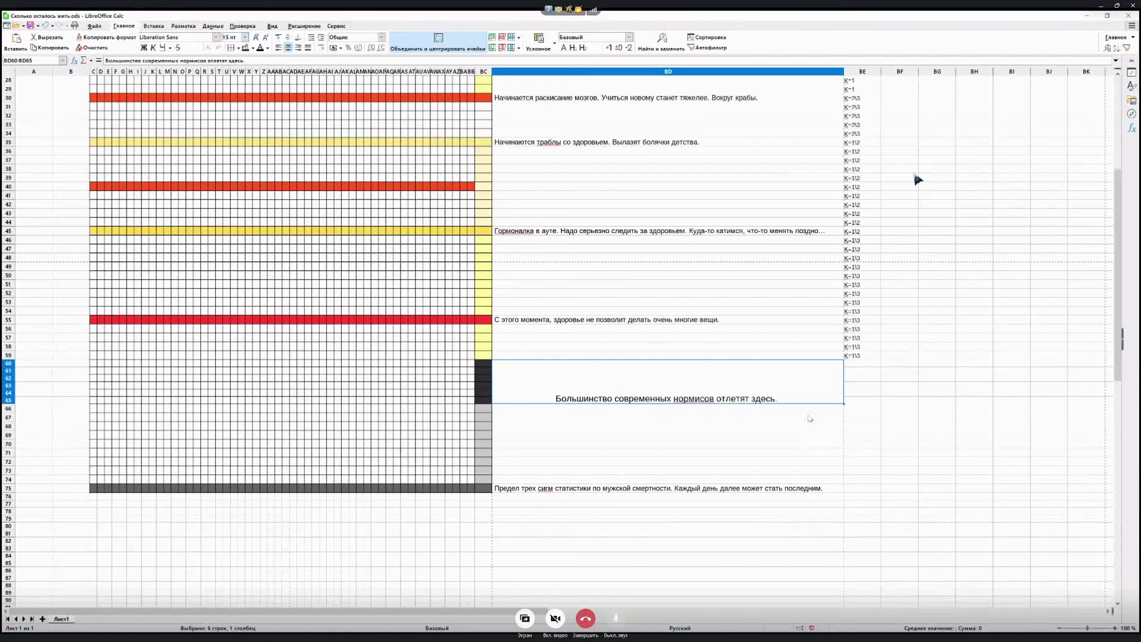
click(288, 37)
click(931, 350)
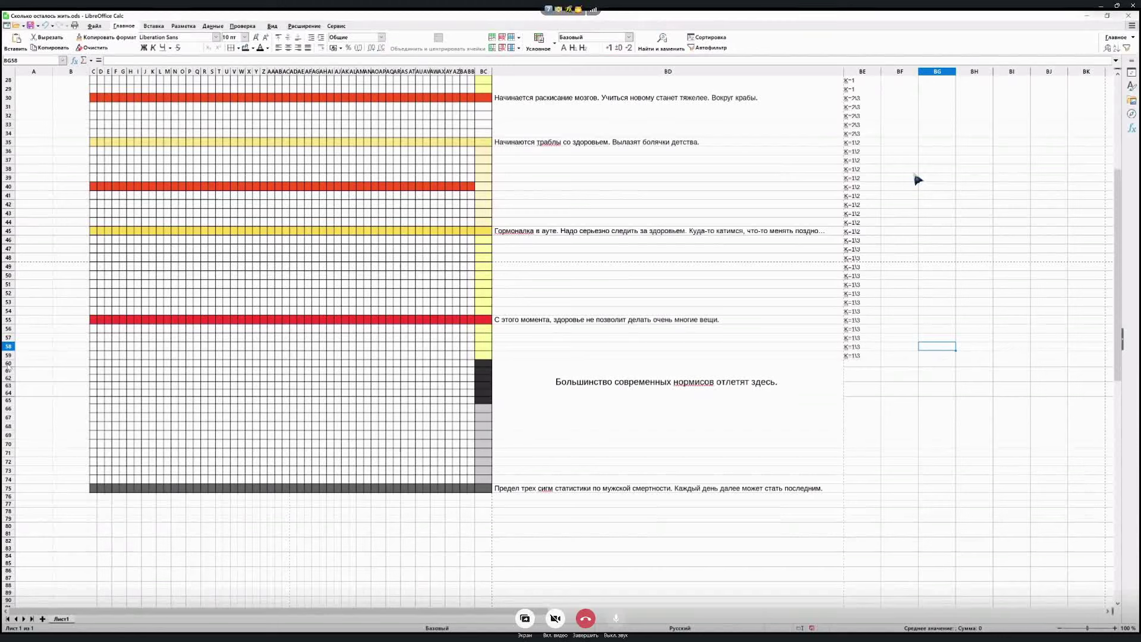
Replace the word "современных" with "совковых" in the merged note beside rows 60 to 65
drag(8, 363, 9, 408)
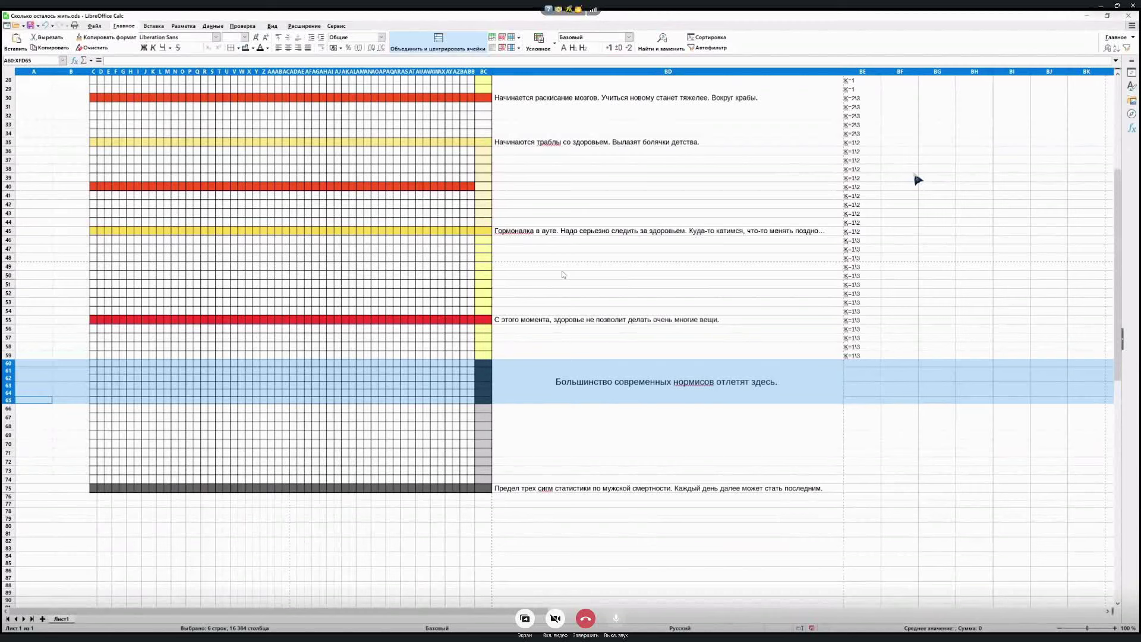
click(600, 361)
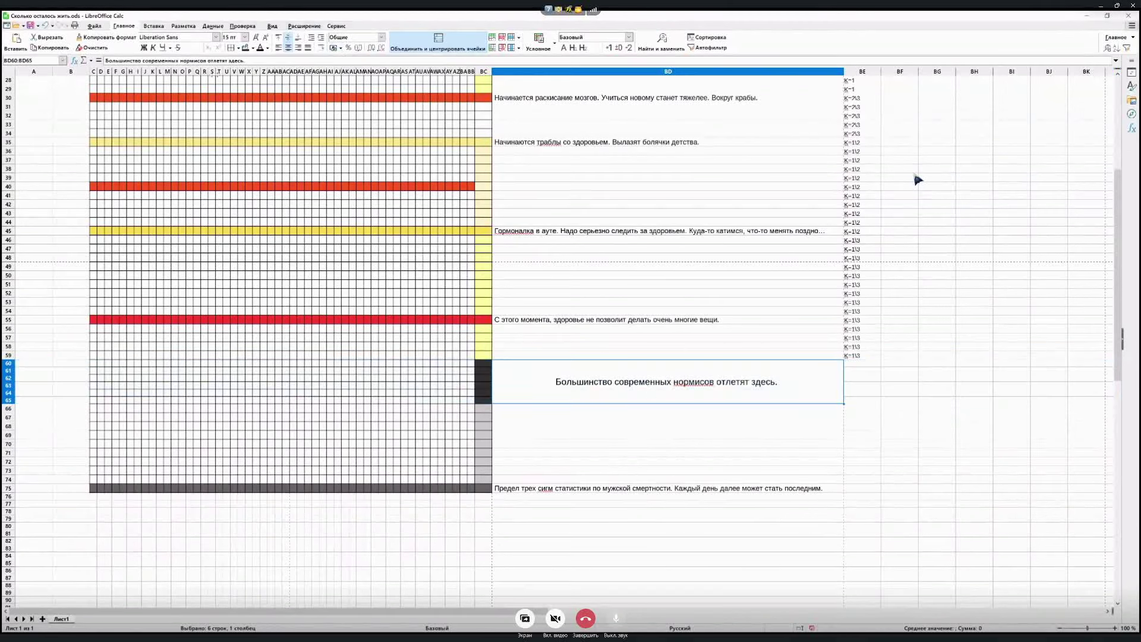
drag(179, 60, 152, 60)
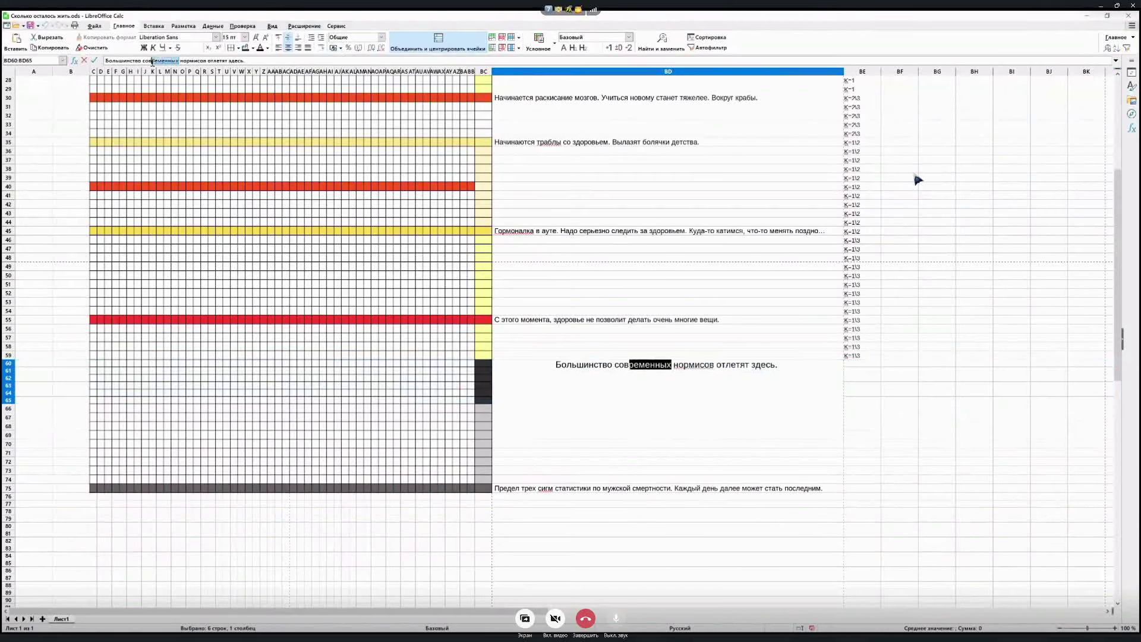
text(ковых)
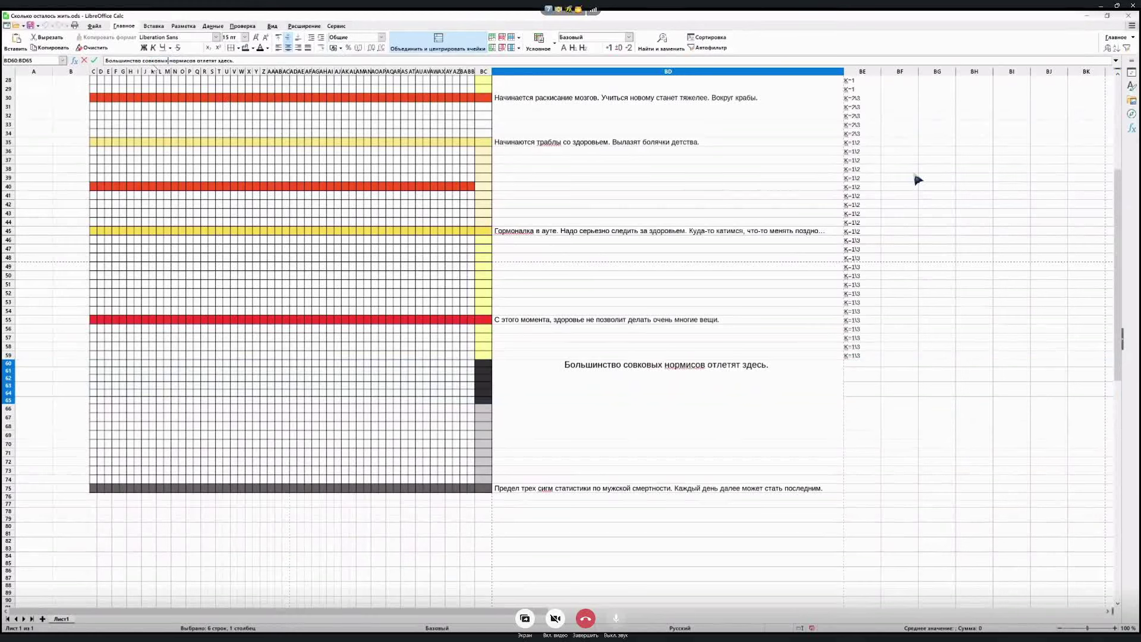
key(Return)
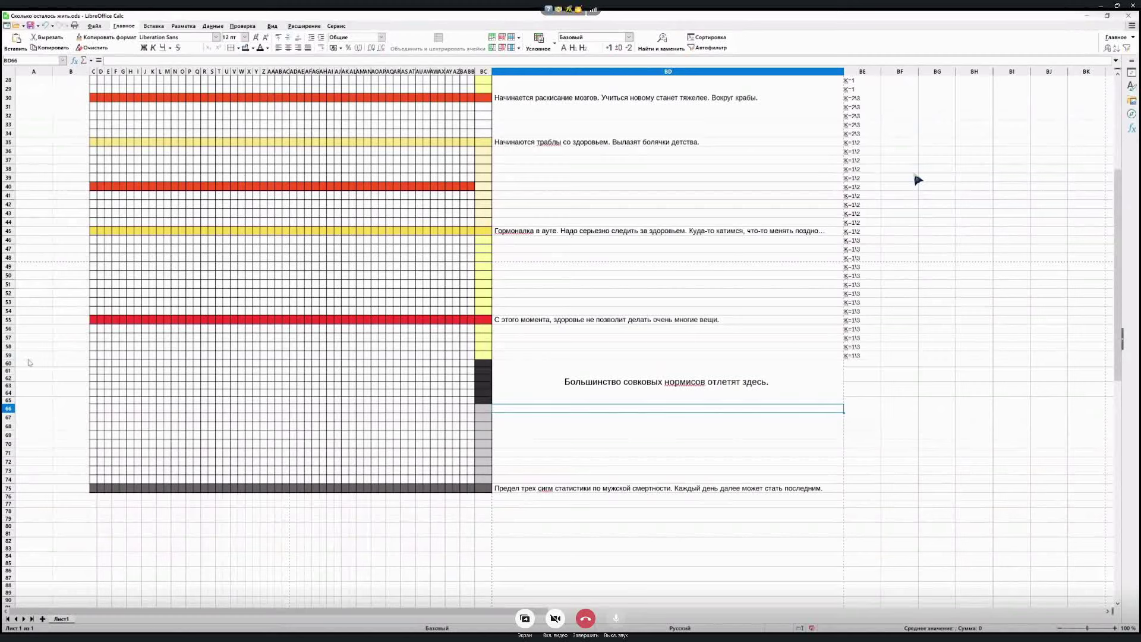
Extend the near-black dark grey fill in column BC down over BC66 to BC70
drag(10, 364, 11, 400)
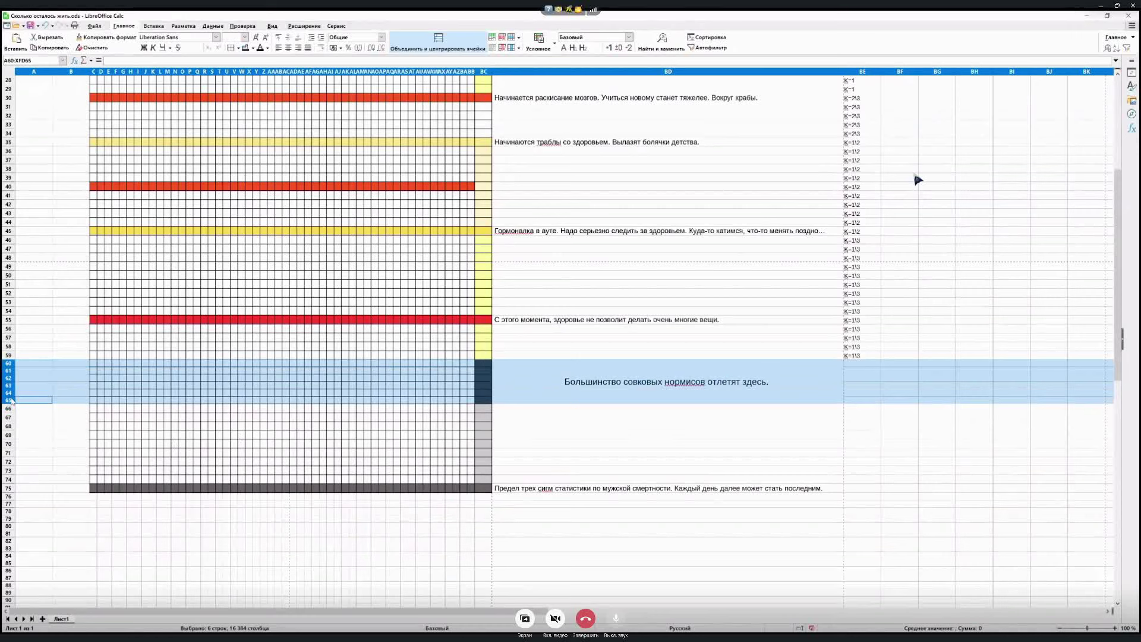
click(633, 438)
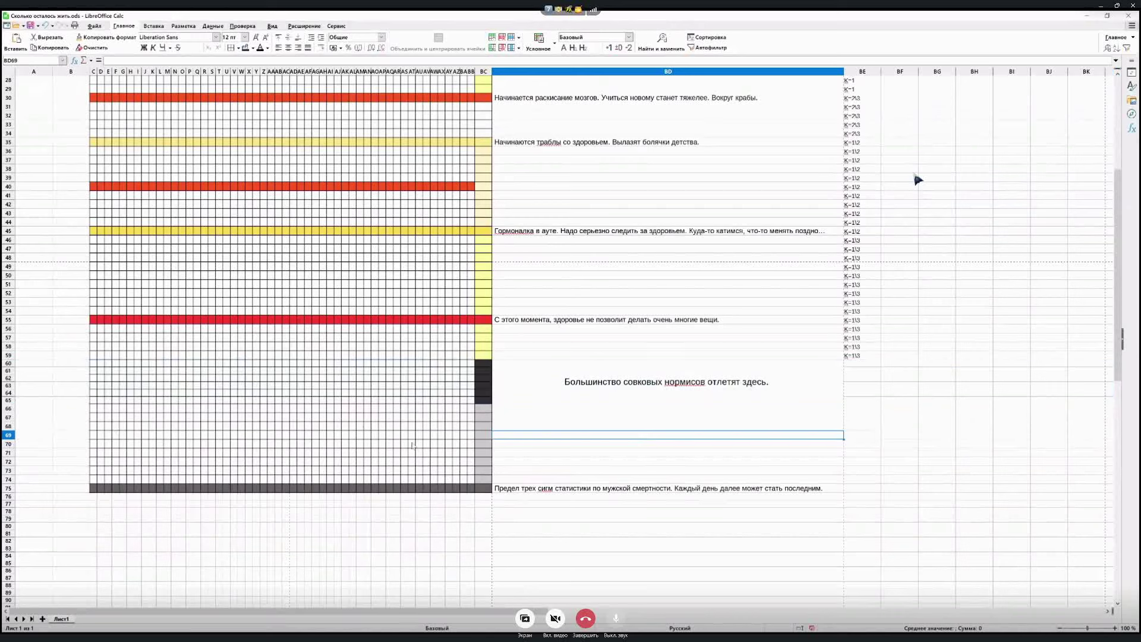
drag(486, 413, 486, 450)
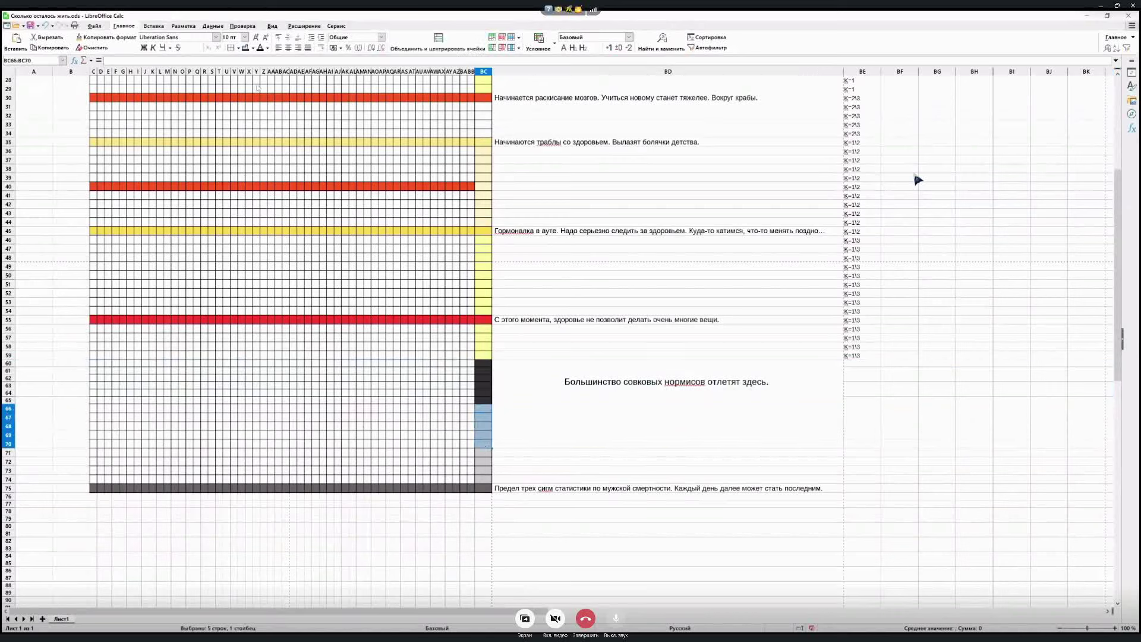
Try to merge the note cell BD60 with the cells below it down to BD70
drag(526, 392, 571, 447)
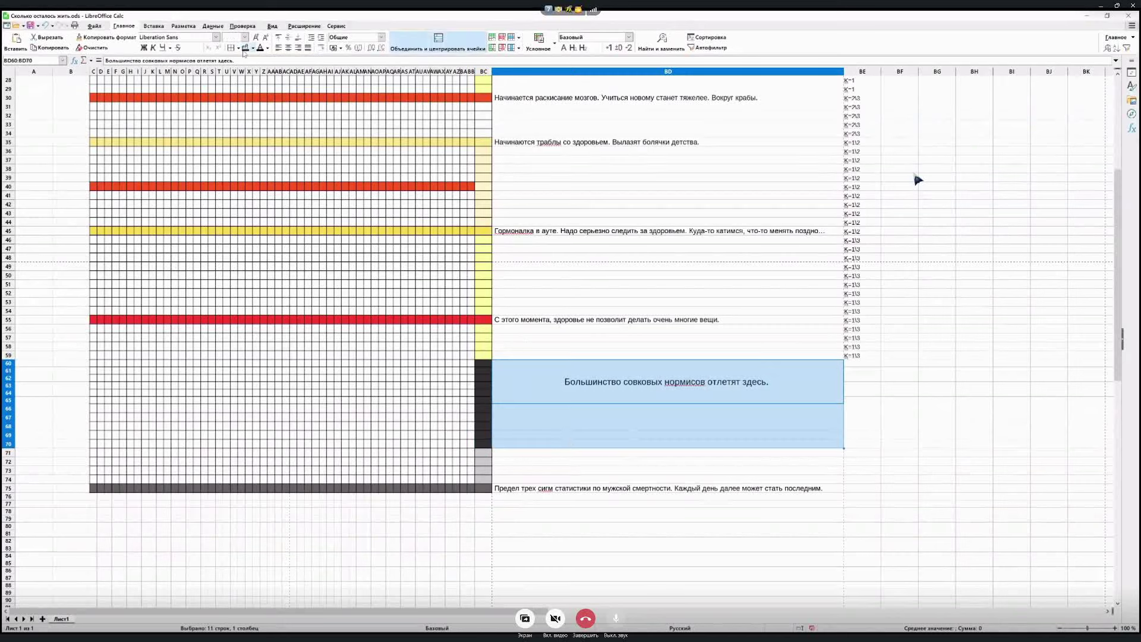
right_click(631, 428)
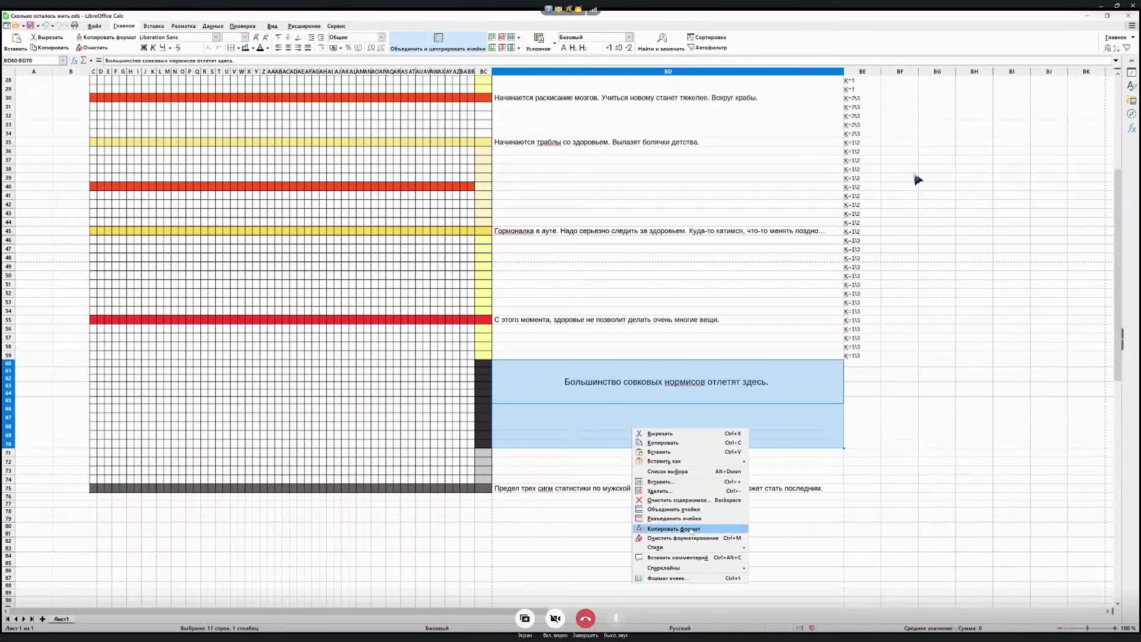
click(671, 509)
click(634, 336)
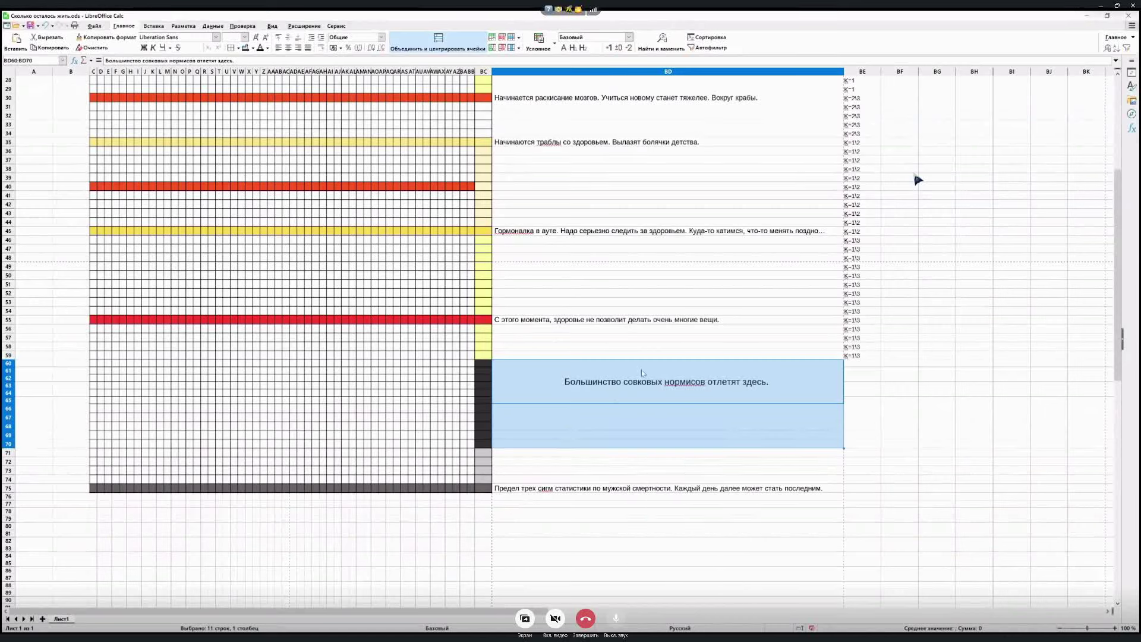
click(639, 418)
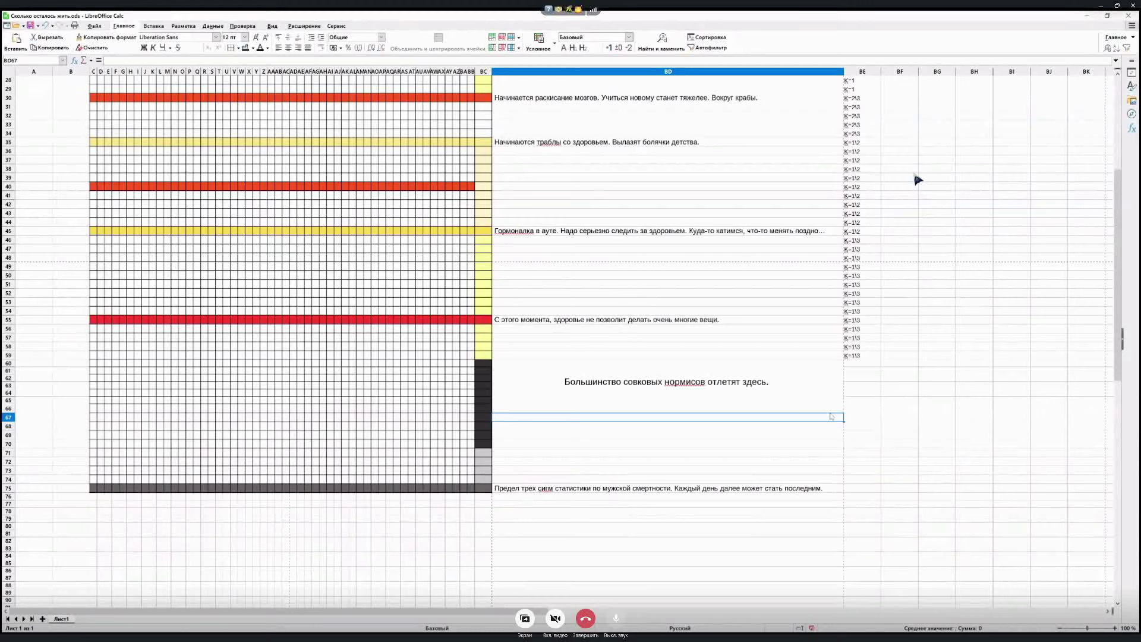
Look over the life stages, row markings and notes from row 1 down to row 75
scroll(831, 416, up, 9)
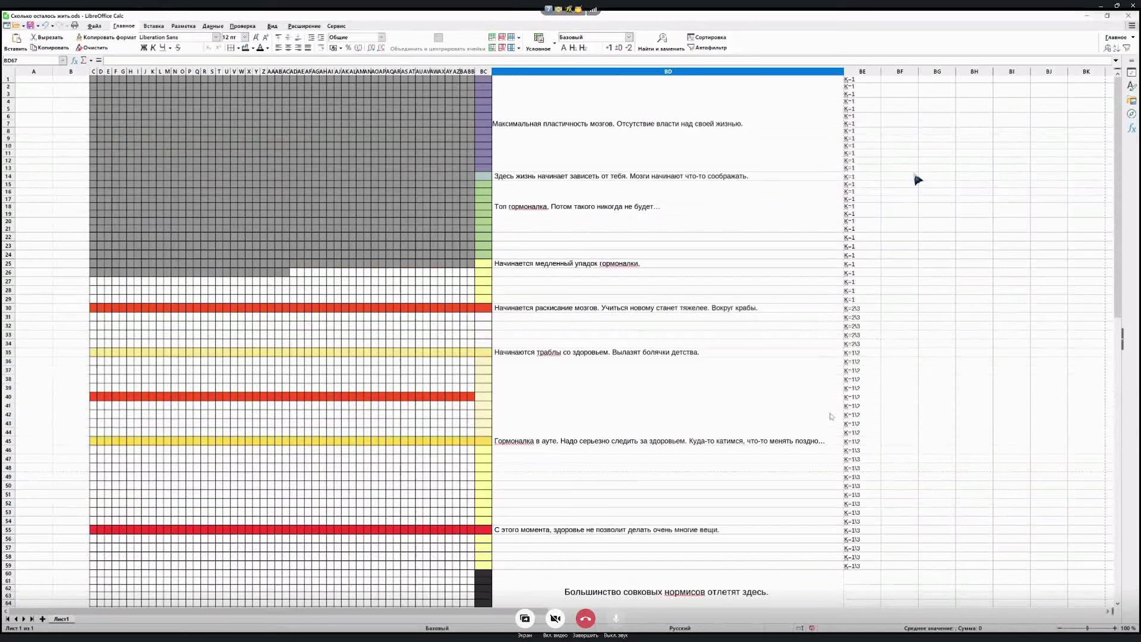
scroll(831, 416, down, 3)
scroll(831, 417, down, 3)
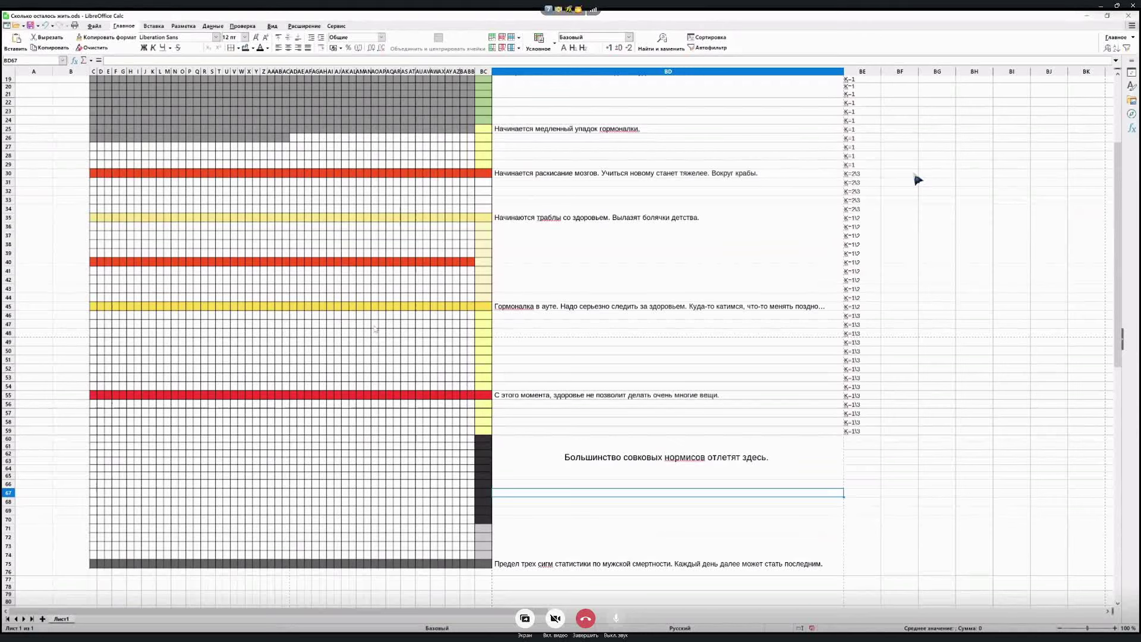
Examine the year ranges in rows 1 to 24, 25 to 30 and 30 to 35, marking them in columns A and B
scroll(250, 244, up, 3)
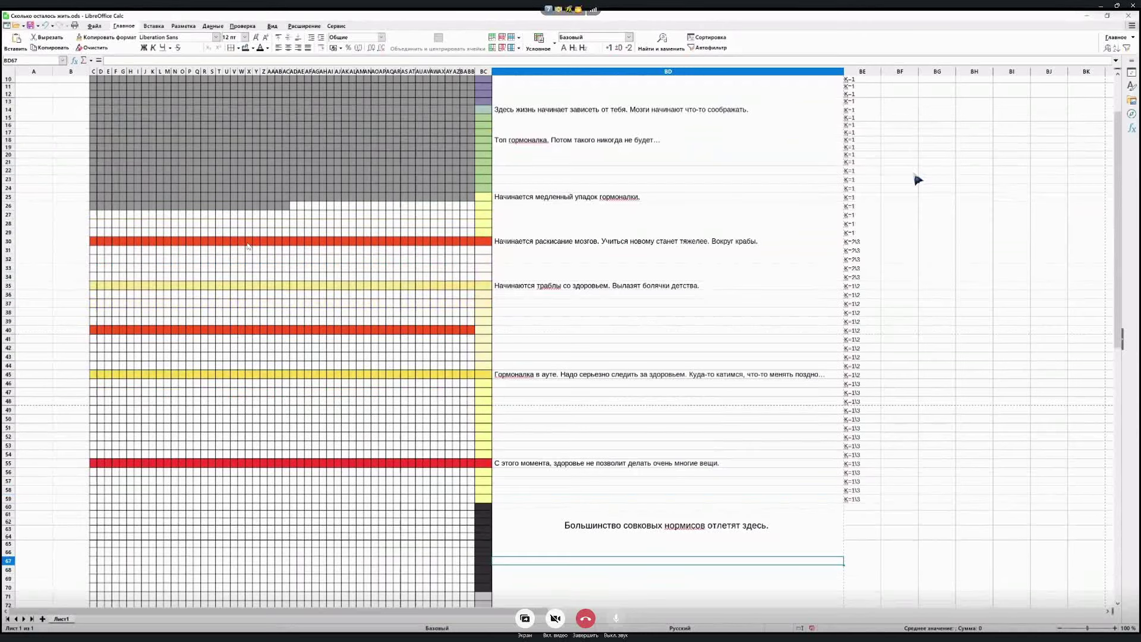
scroll(249, 246, up, 3)
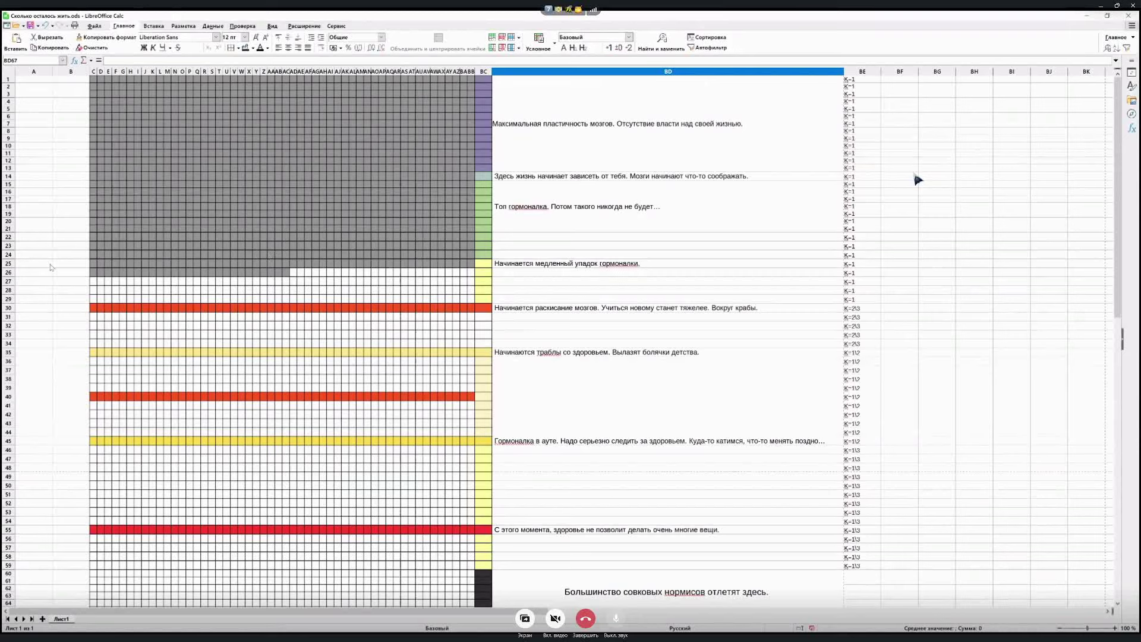
drag(50, 264, 51, 314)
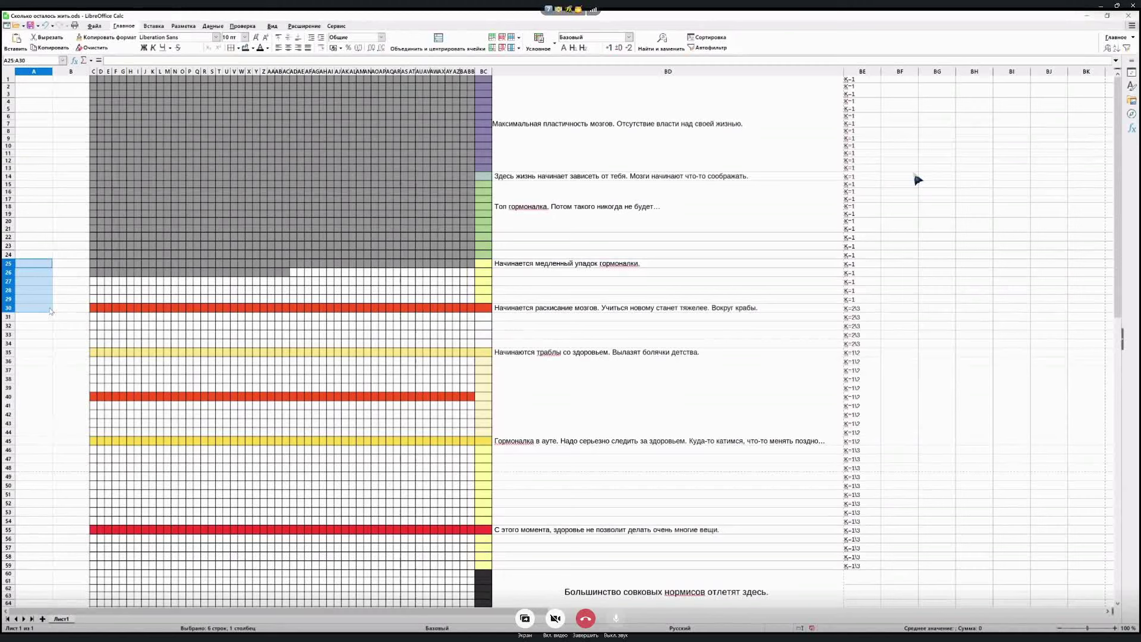
drag(37, 254, 36, 134)
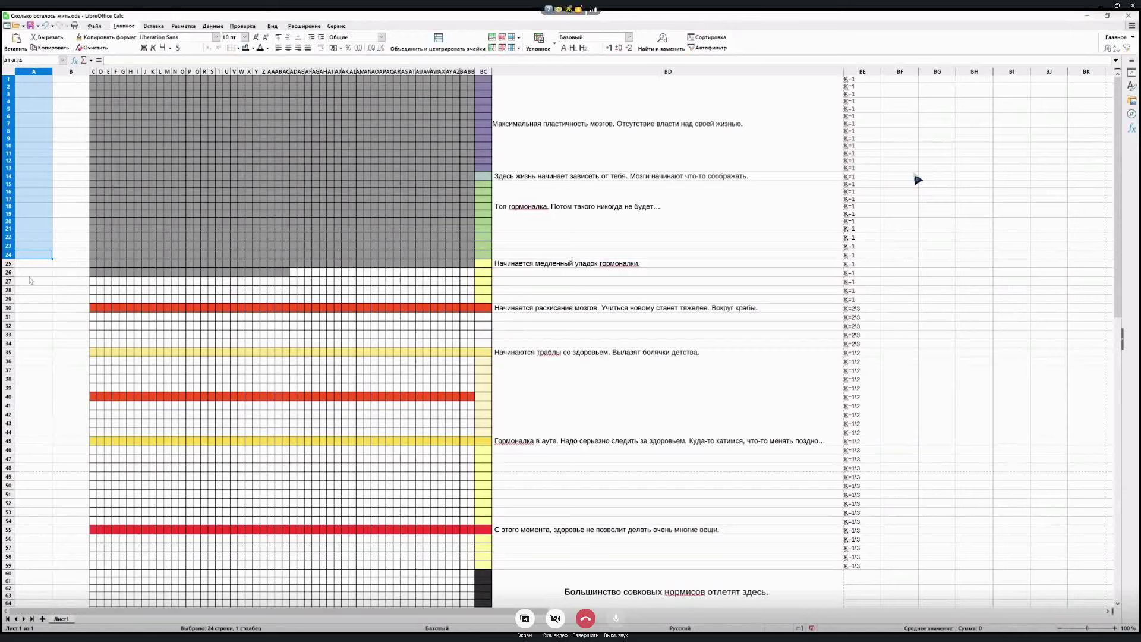
drag(29, 265, 33, 312)
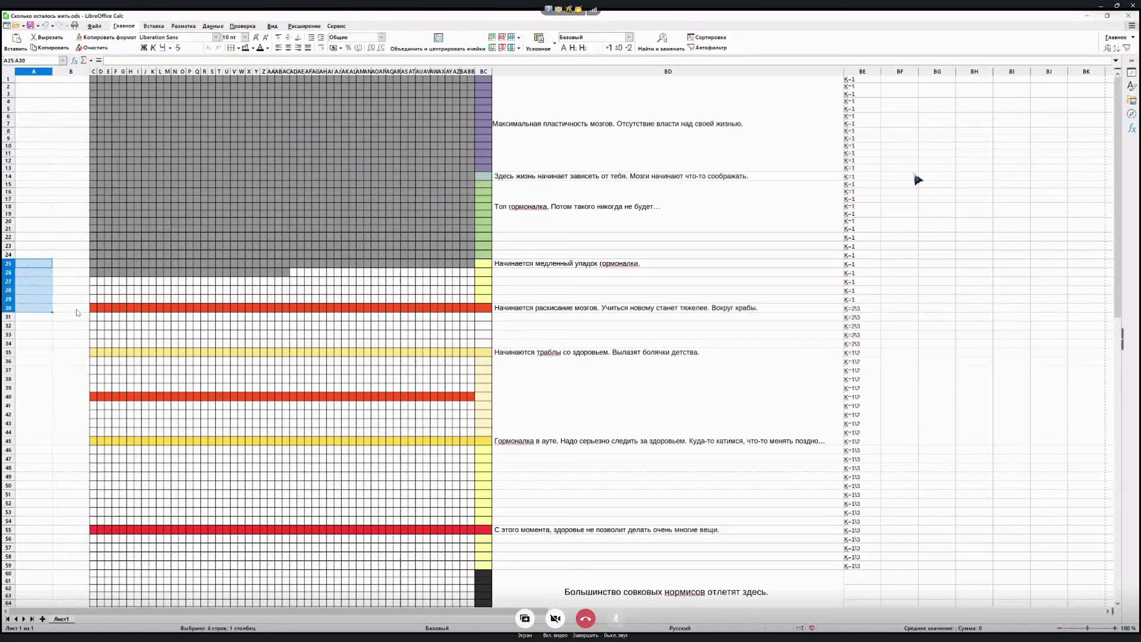
drag(32, 254, 41, 126)
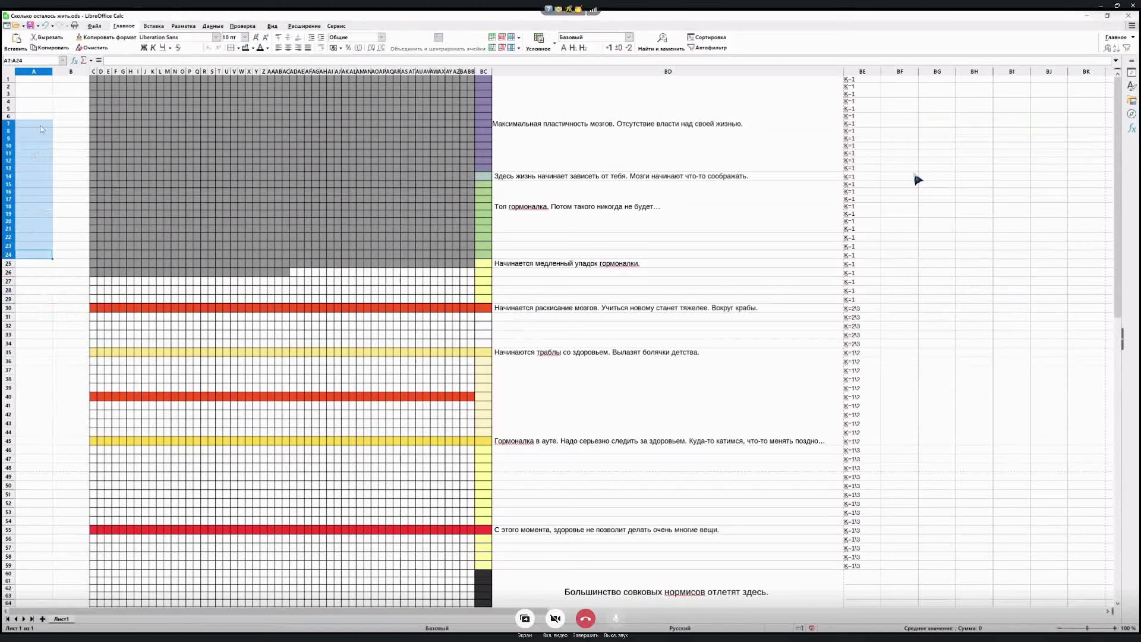
drag(33, 264, 81, 309)
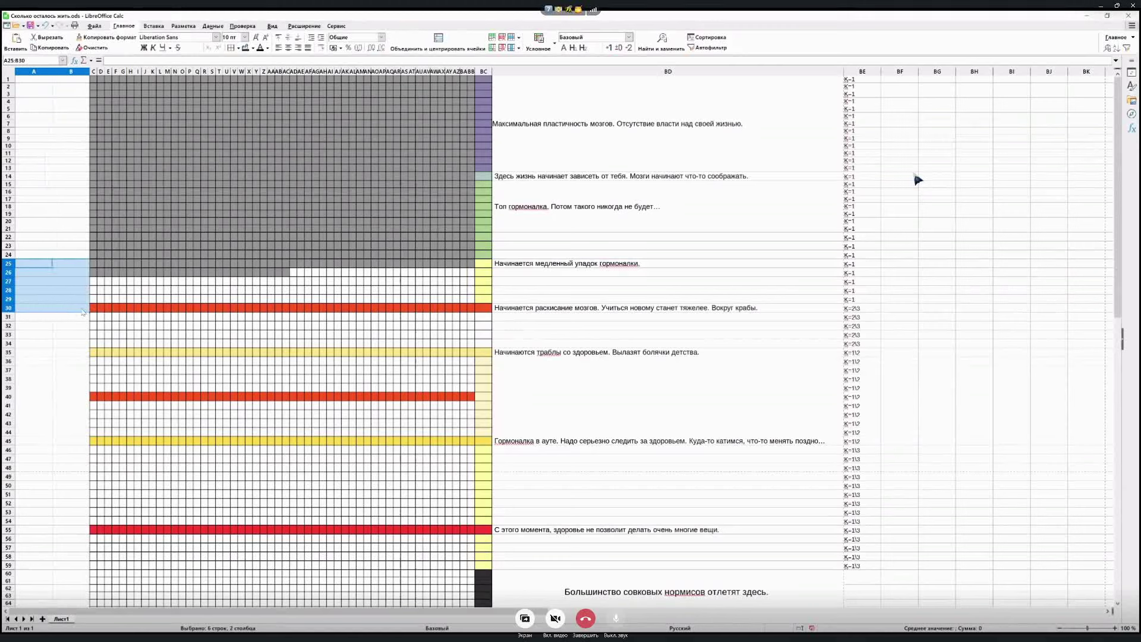
click(51, 327)
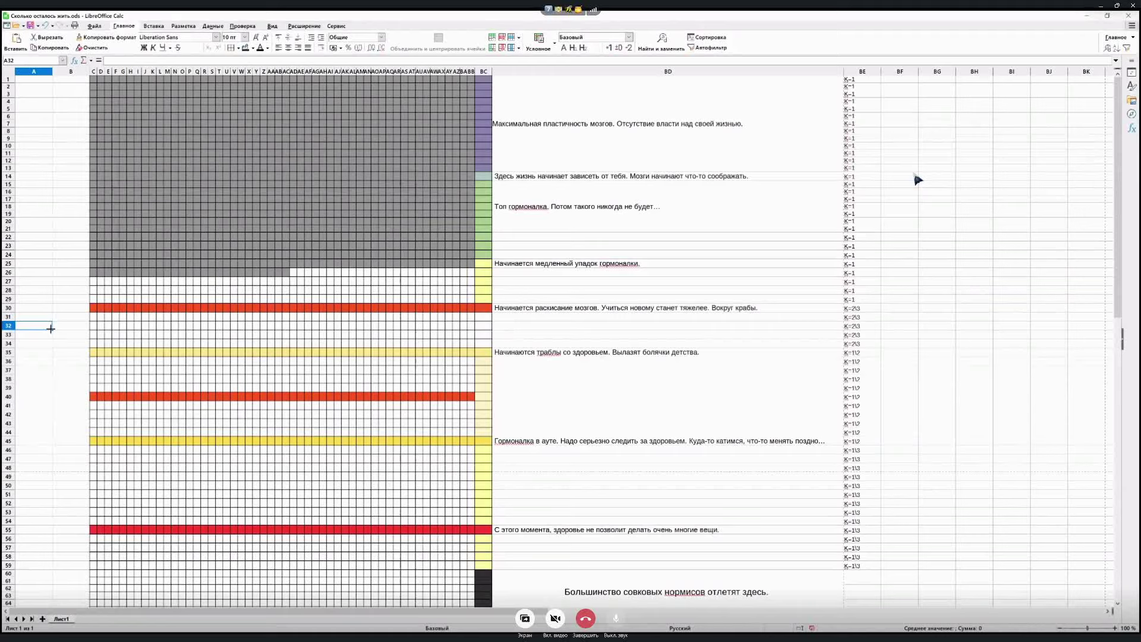
drag(34, 310, 65, 350)
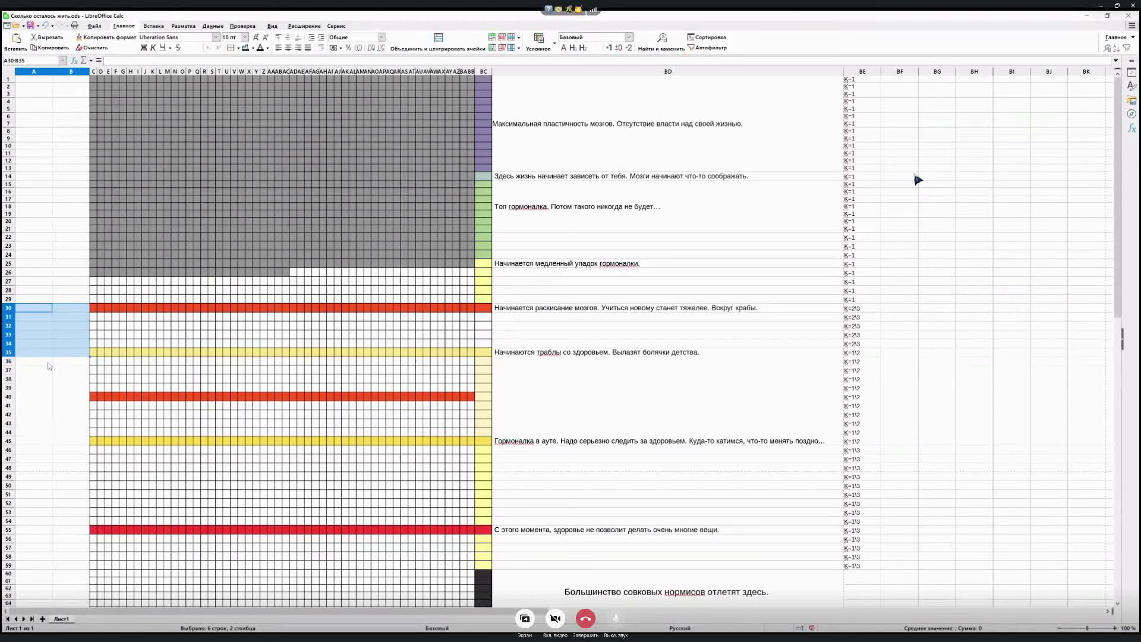
click(50, 364)
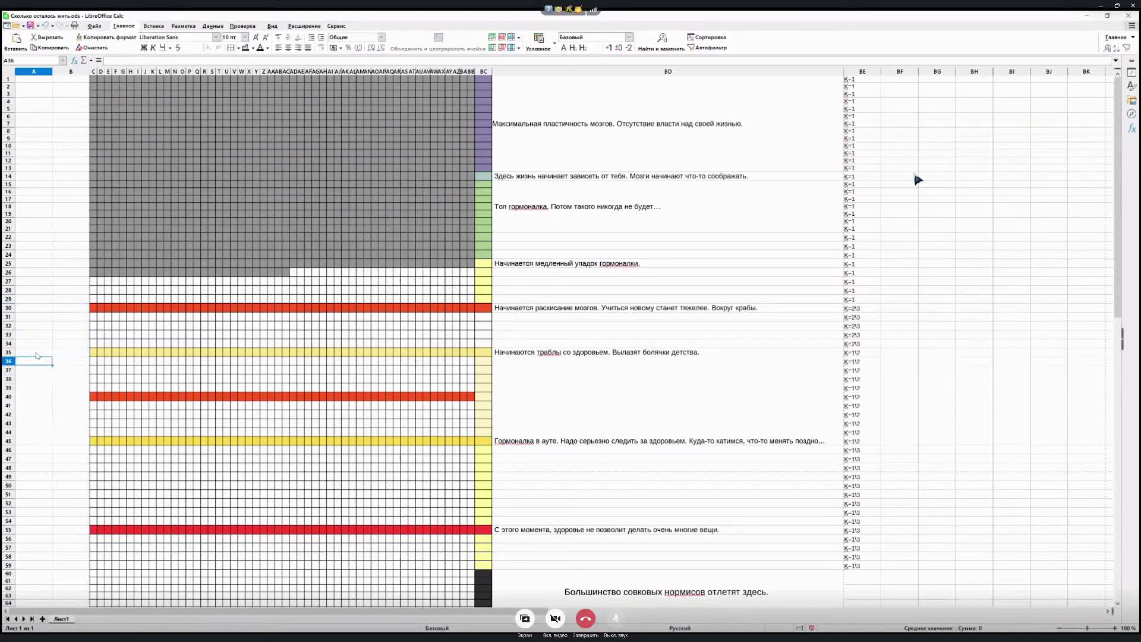
drag(39, 354, 80, 359)
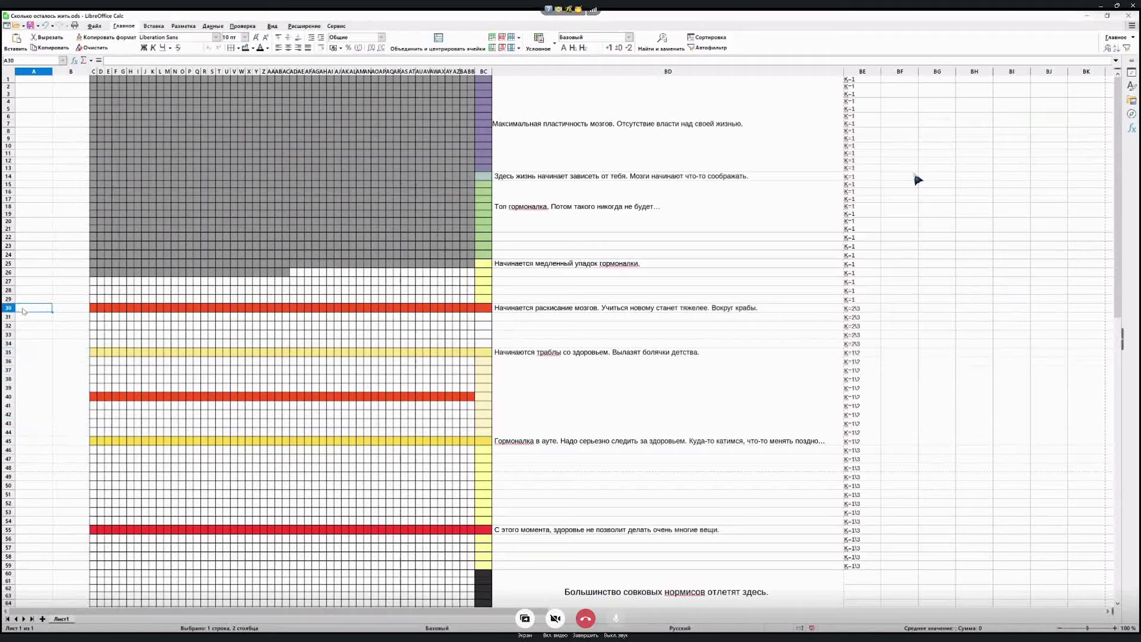
click(37, 356)
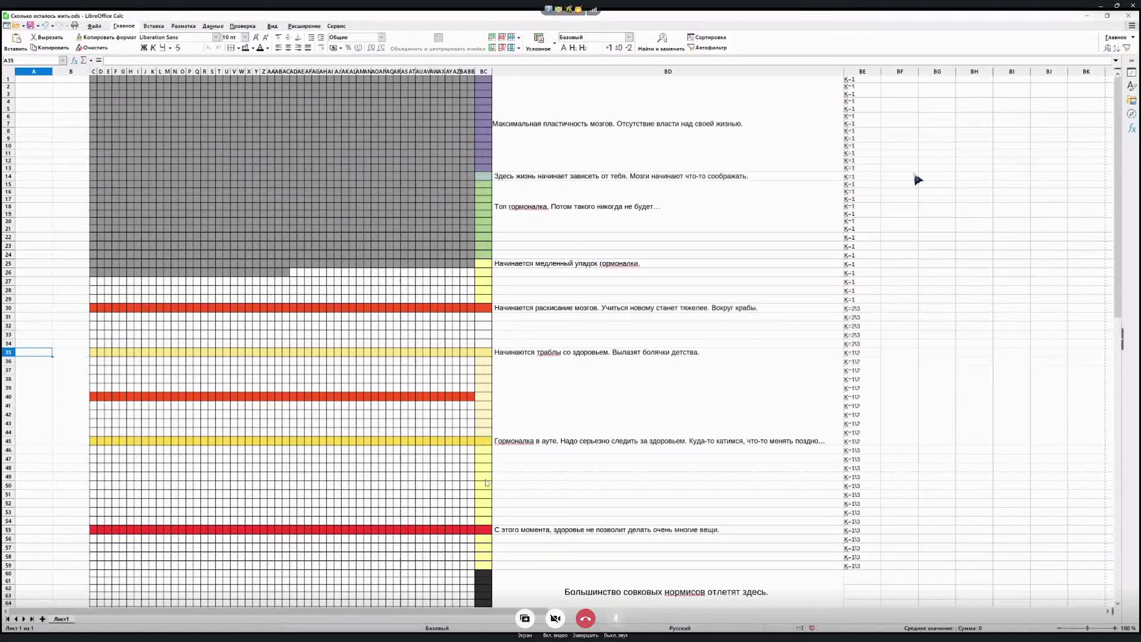
Fill the stage cells BC25 to BC45 with the same light green as the cells above them
drag(487, 491, 483, 257)
click(483, 258)
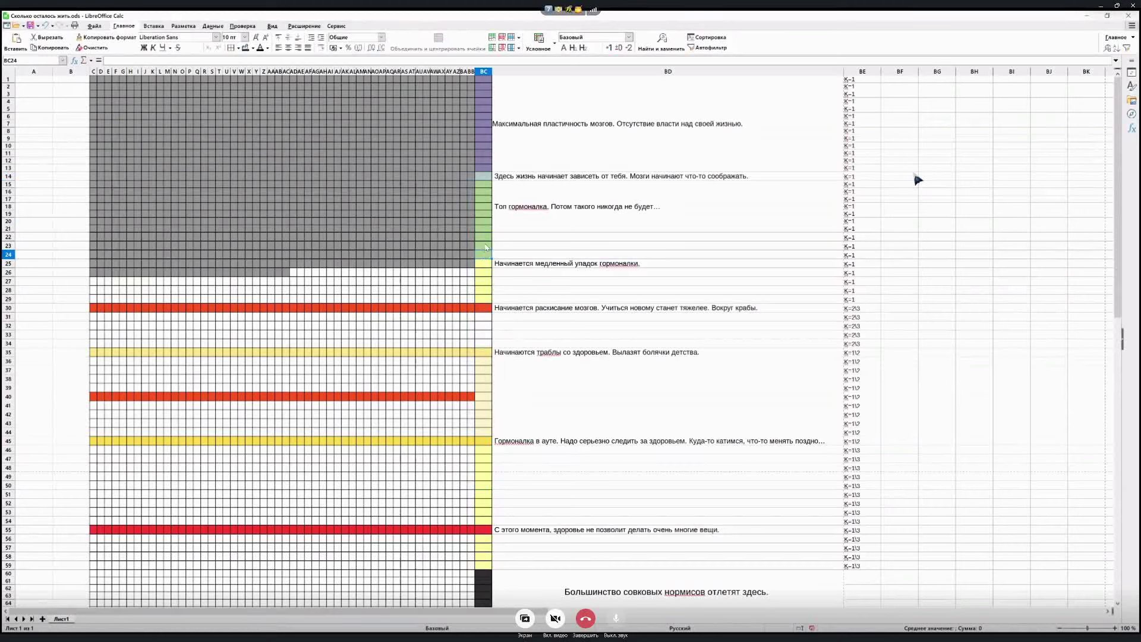
click(486, 247)
click(254, 49)
click(256, 50)
drag(486, 264, 484, 441)
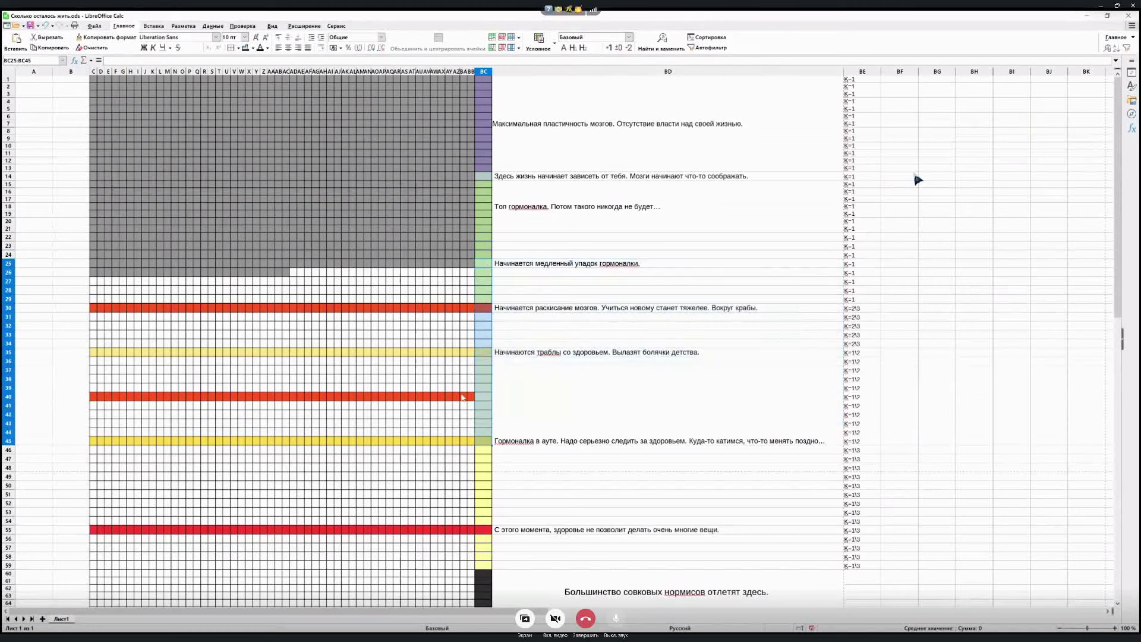
click(253, 48)
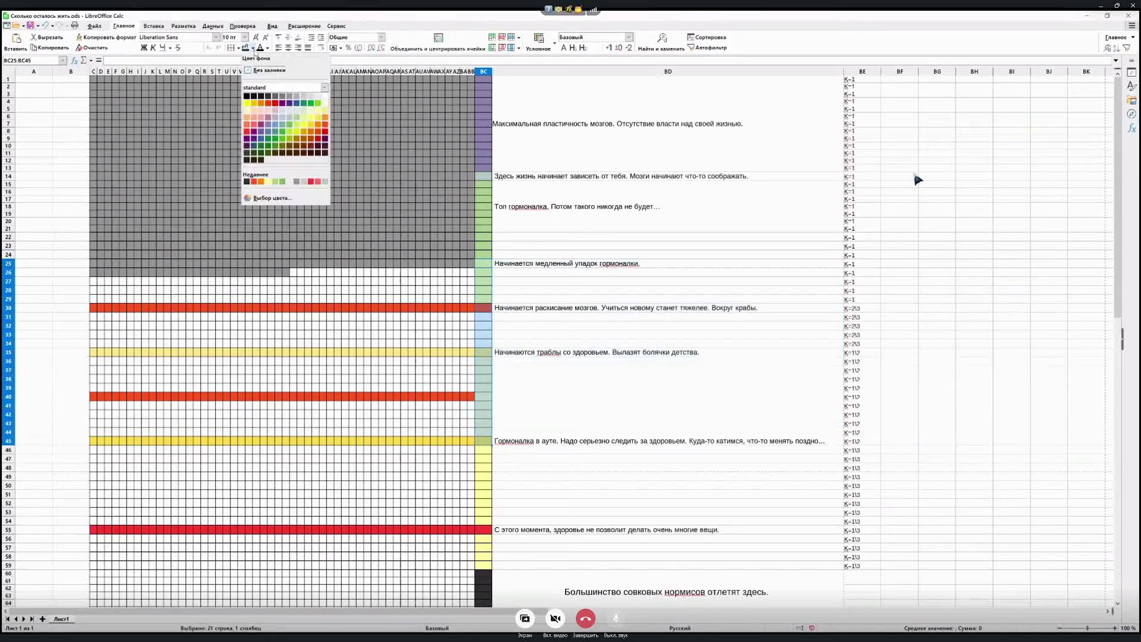
click(298, 121)
click(563, 291)
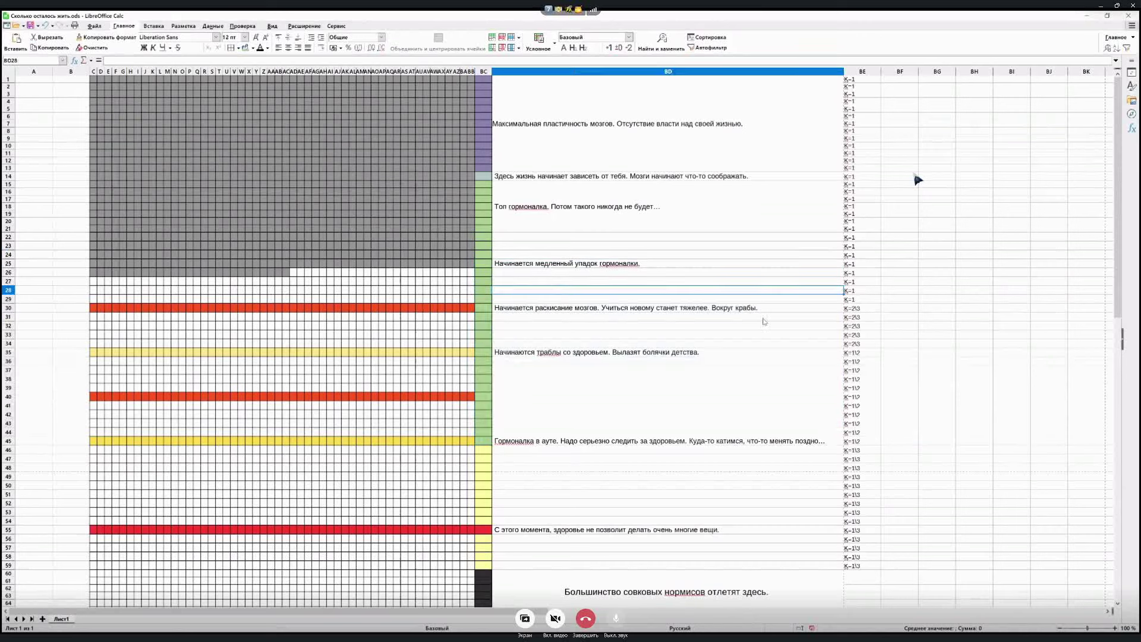
Extend the light green fill in column BC down over BC46 to BC50
click(484, 185)
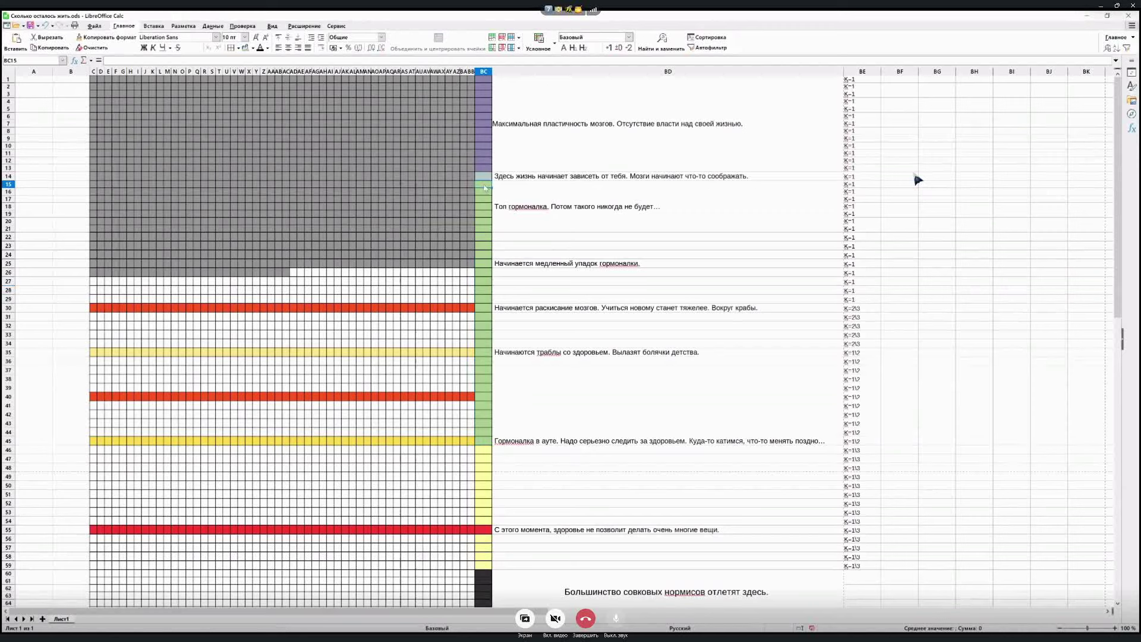
mouse_move(485, 187)
mouse_down()
mouse_move(485, 410)
mouse_move(595, 255)
mouse_move(484, 206)
mouse_up()
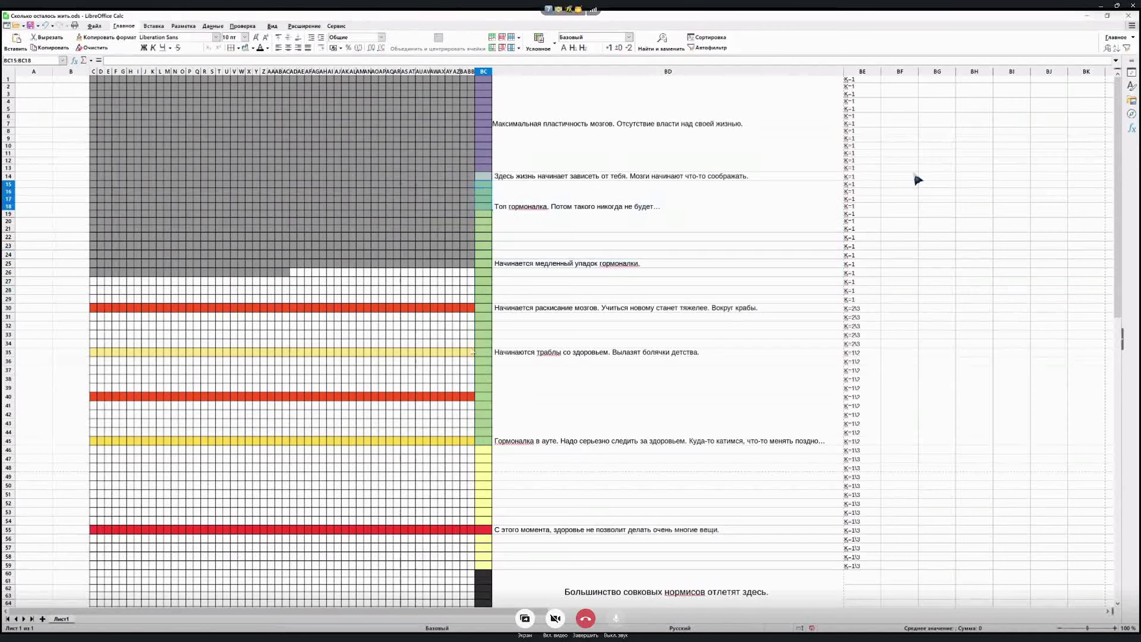
click(491, 502)
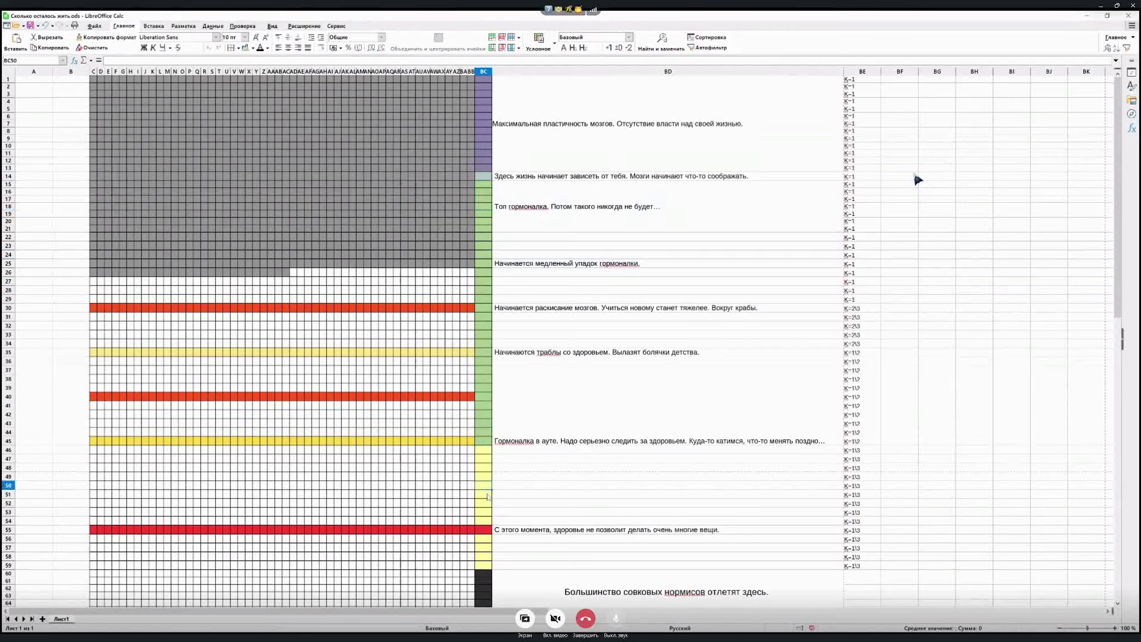
drag(489, 486, 487, 450)
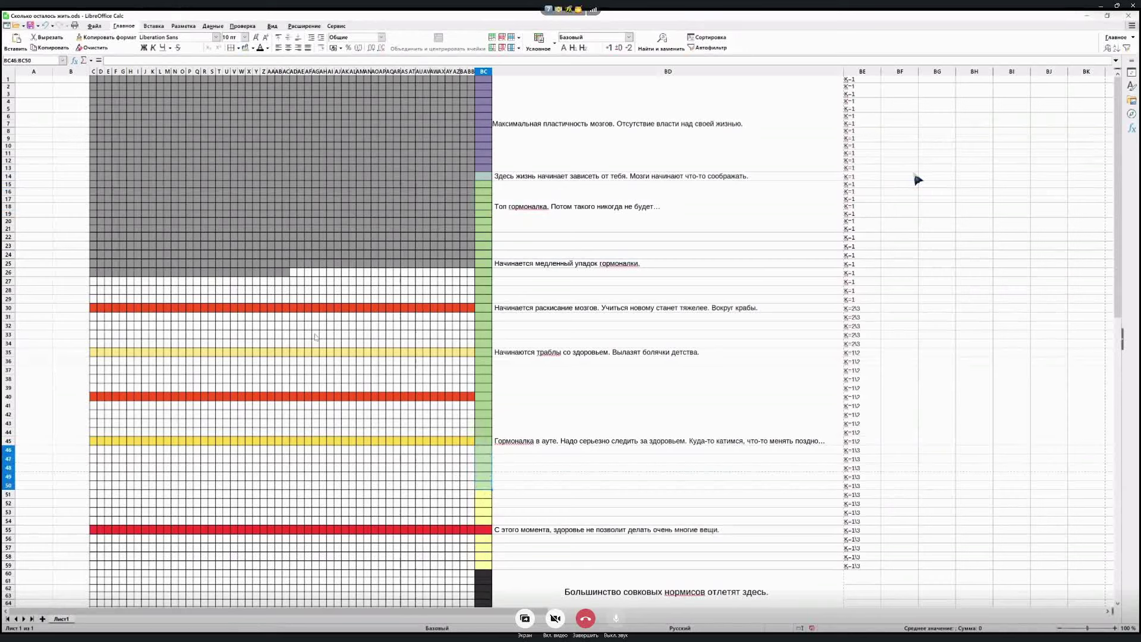
click(245, 50)
click(526, 487)
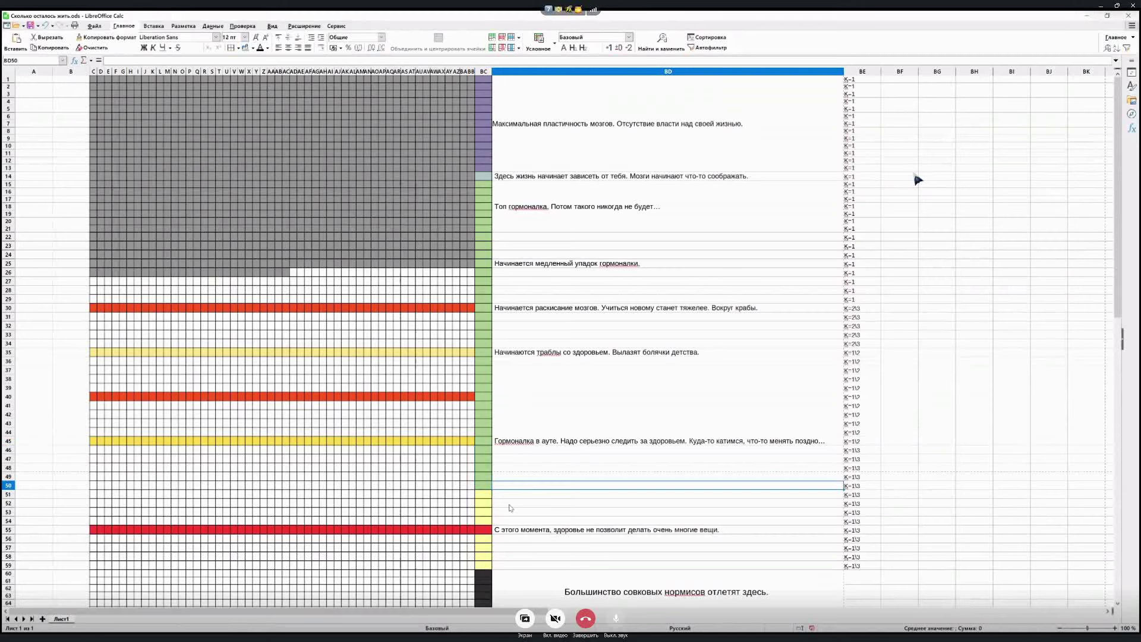
Extend the light green fill in column BC over BC51 to BC55, including the red row's end cell
scroll(510, 509, down, 3)
drag(485, 431, 485, 464)
click(245, 48)
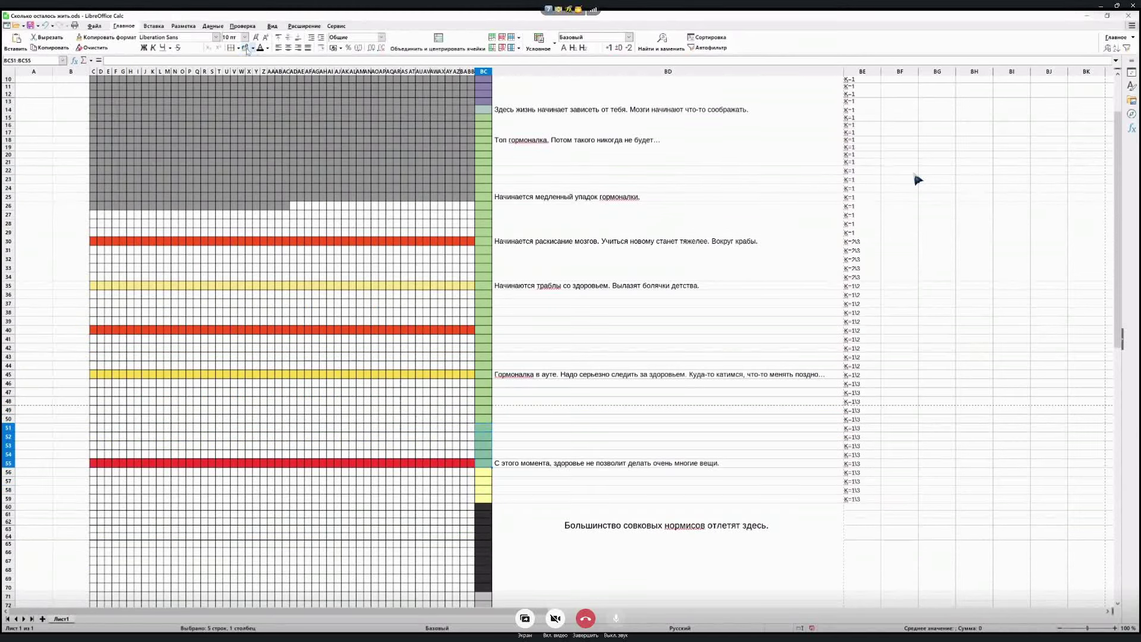
click(612, 428)
scroll(599, 498, up, 3)
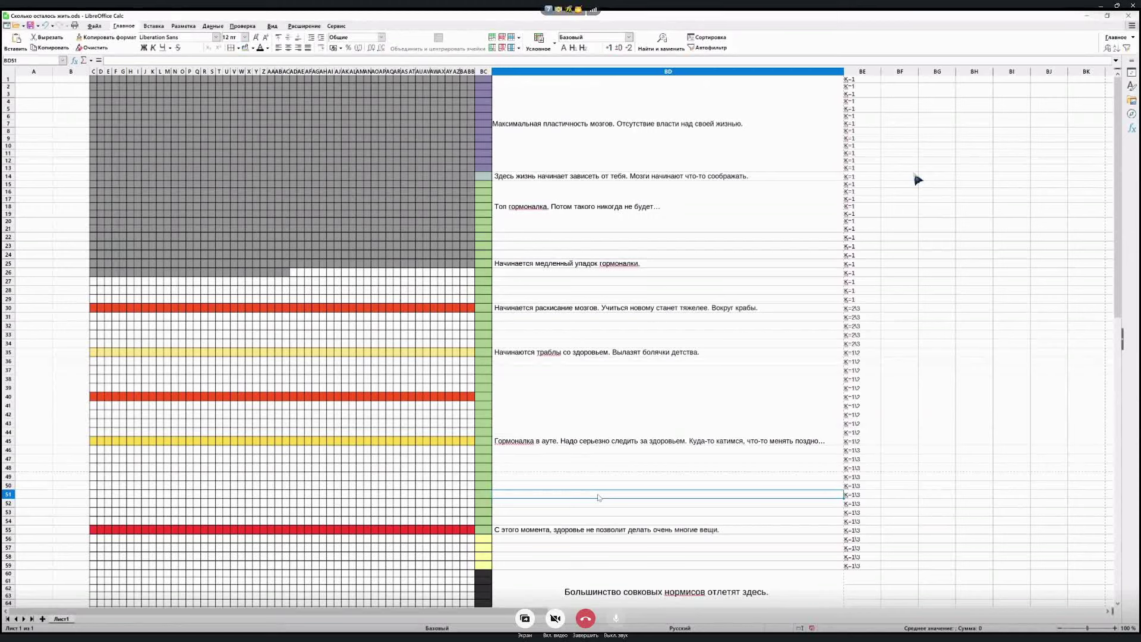
Review the green stage in column BC, the coefficients in BE29 and BE30, and rows 29 and 46 to 48 across the grid
click(485, 530)
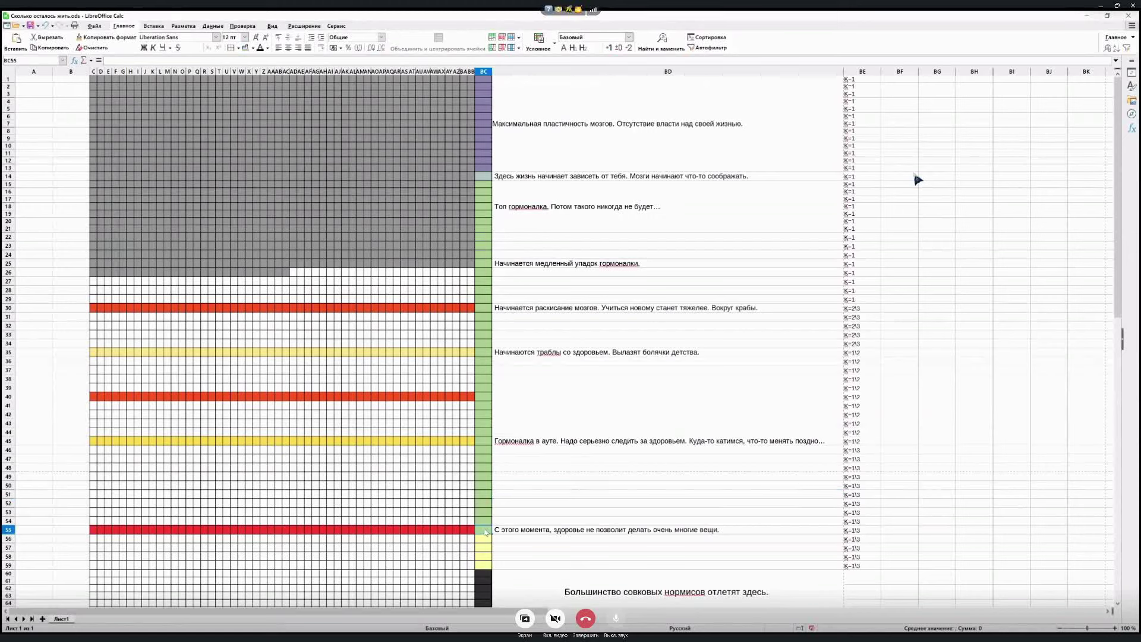
click(487, 191)
click(861, 302)
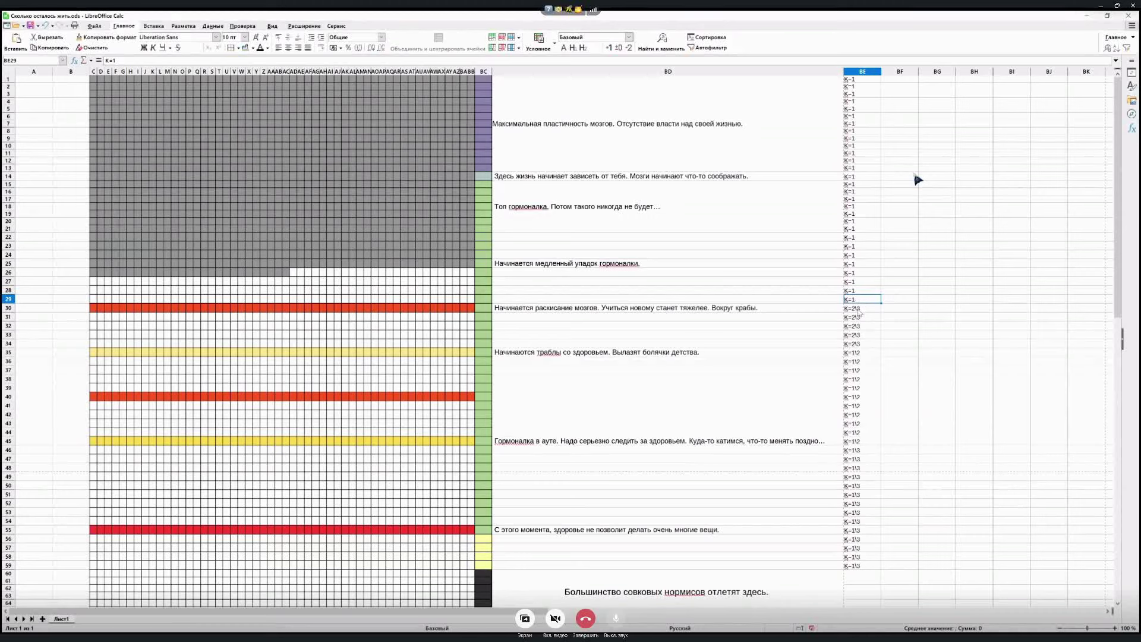
mouse_move(859, 310)
mouse_down()
mouse_move(859, 345)
mouse_move(858, 300)
mouse_move(858, 310)
mouse_up()
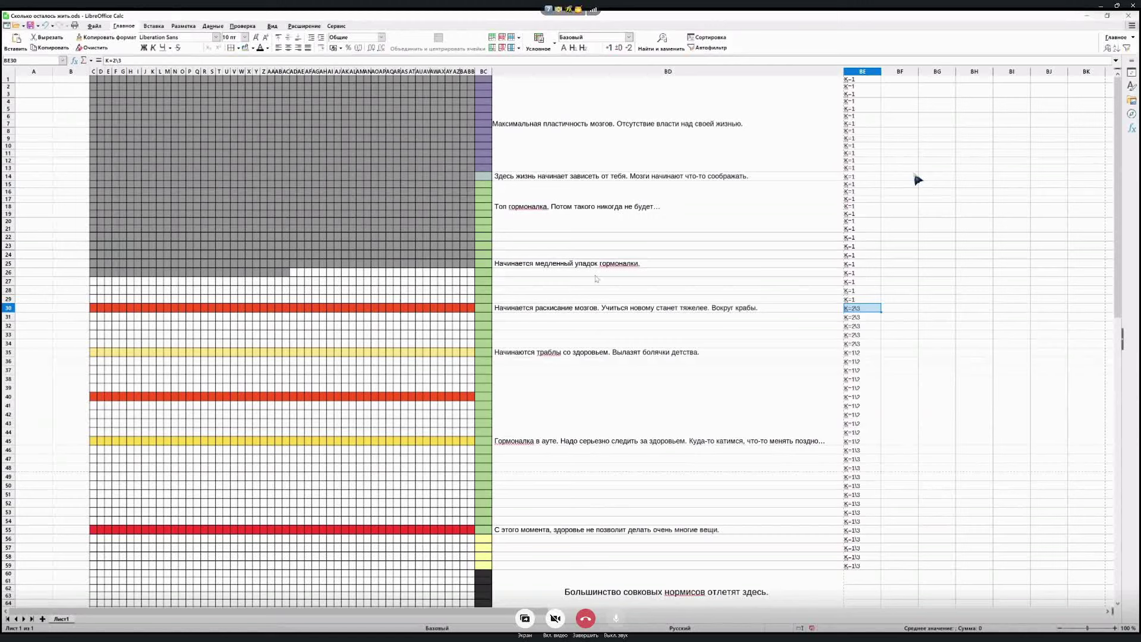
scroll(590, 268, down, 3)
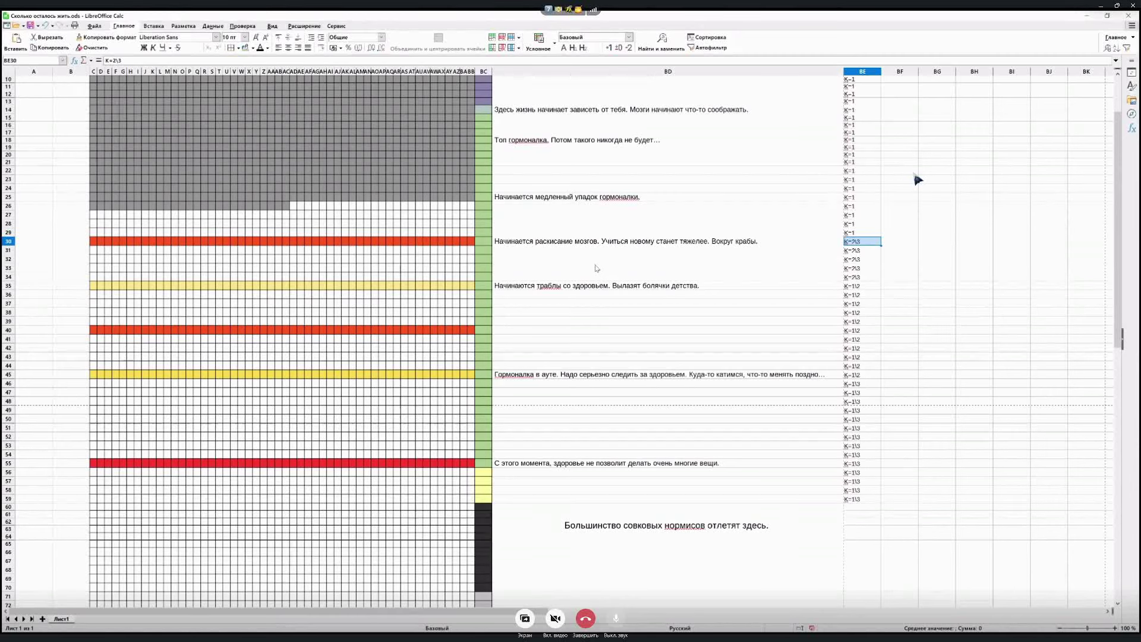
scroll(597, 269, up, 3)
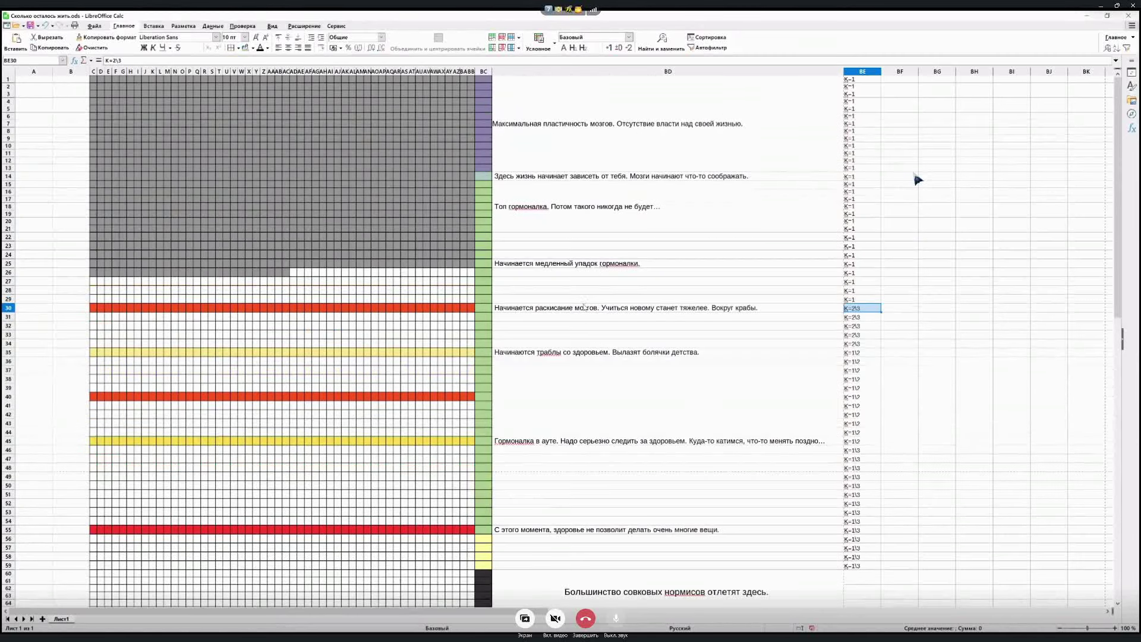
click(483, 532)
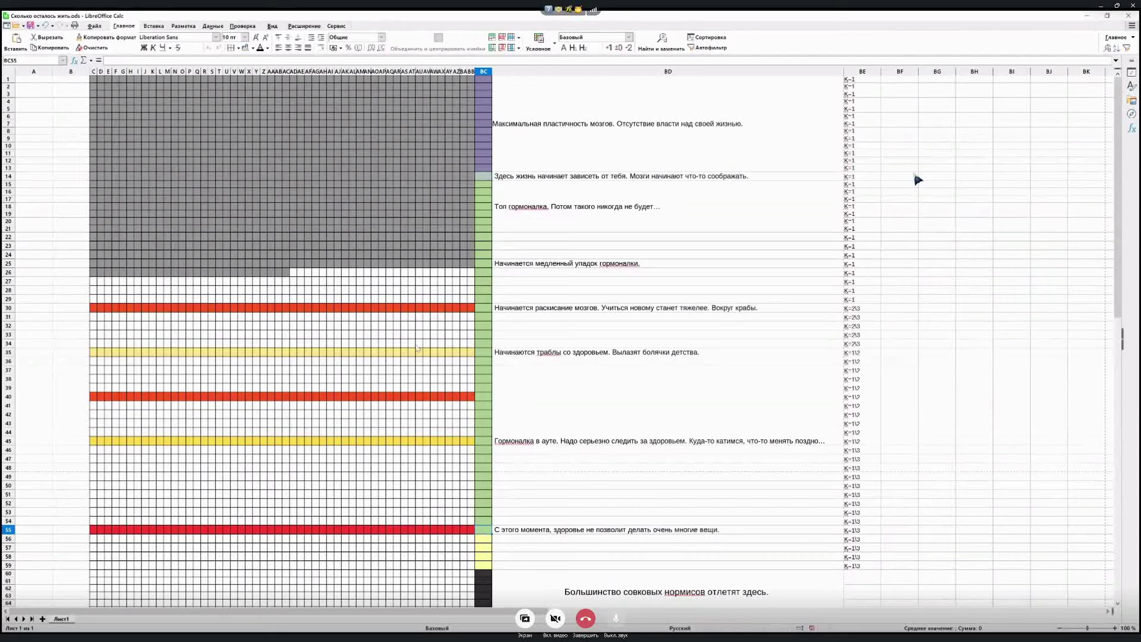
scroll(417, 349, down, 6)
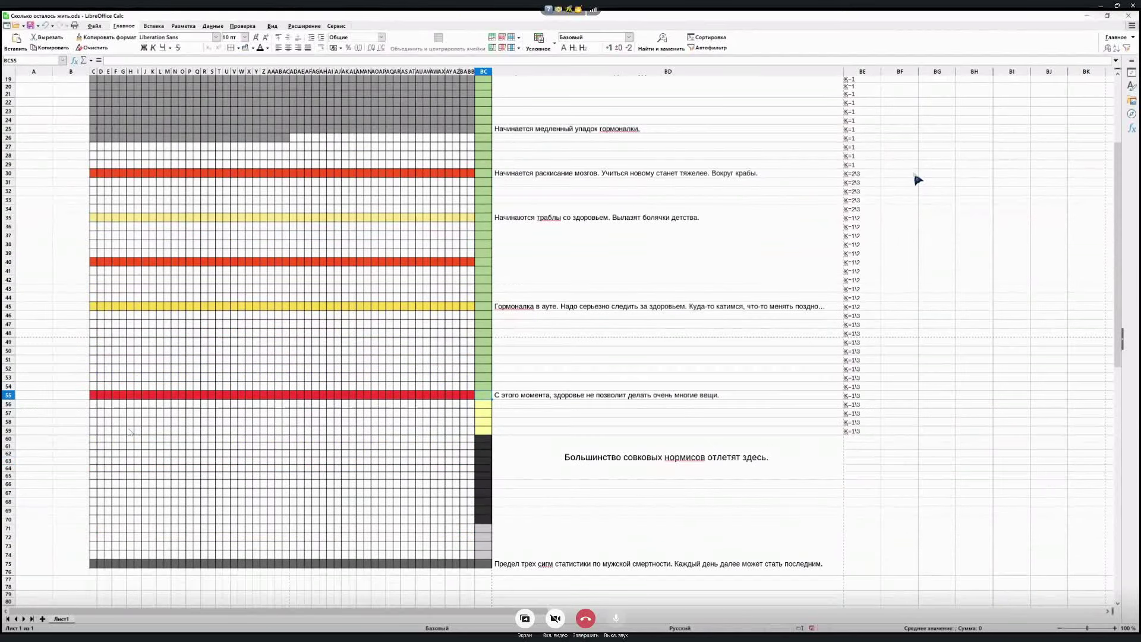
scroll(131, 432, up, 3)
drag(74, 232, 524, 238)
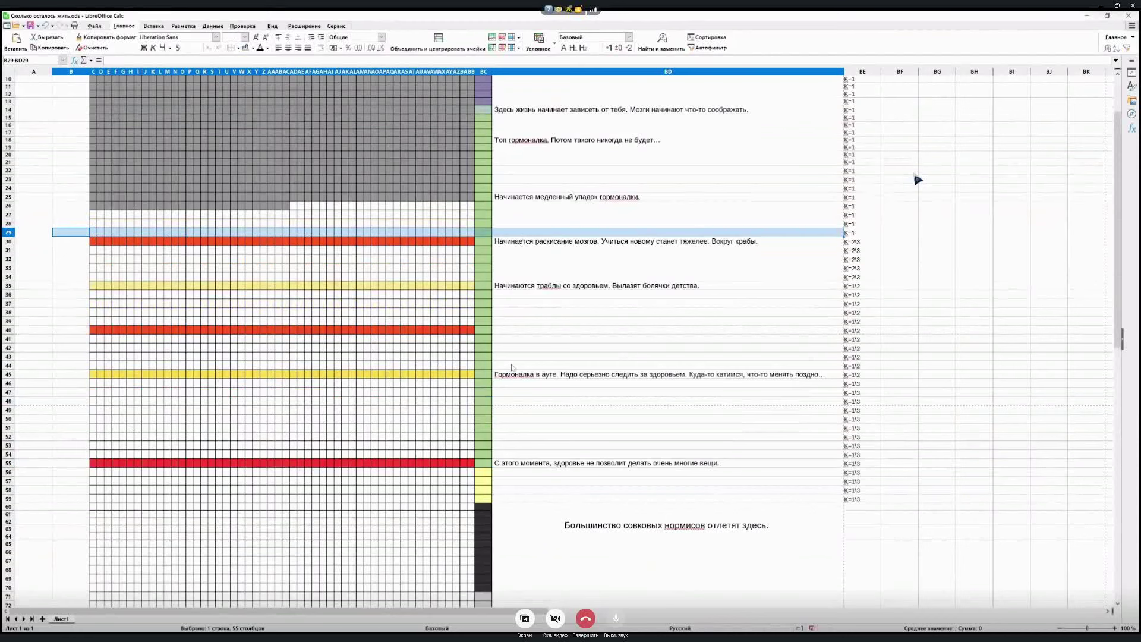
scroll(86, 419, down, 3)
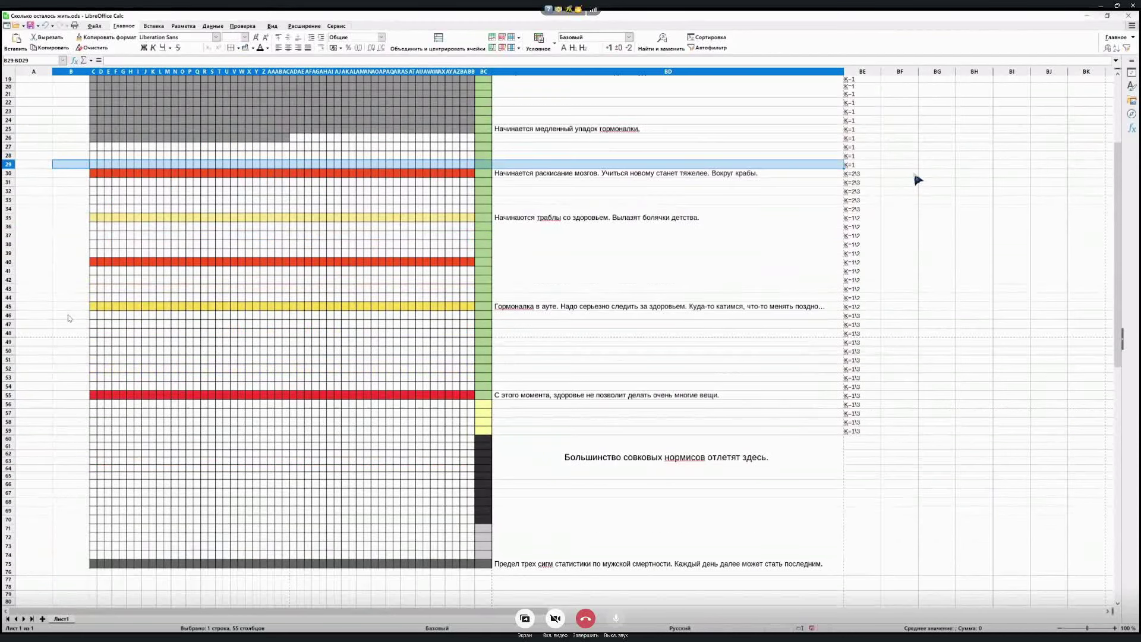
drag(70, 315, 532, 336)
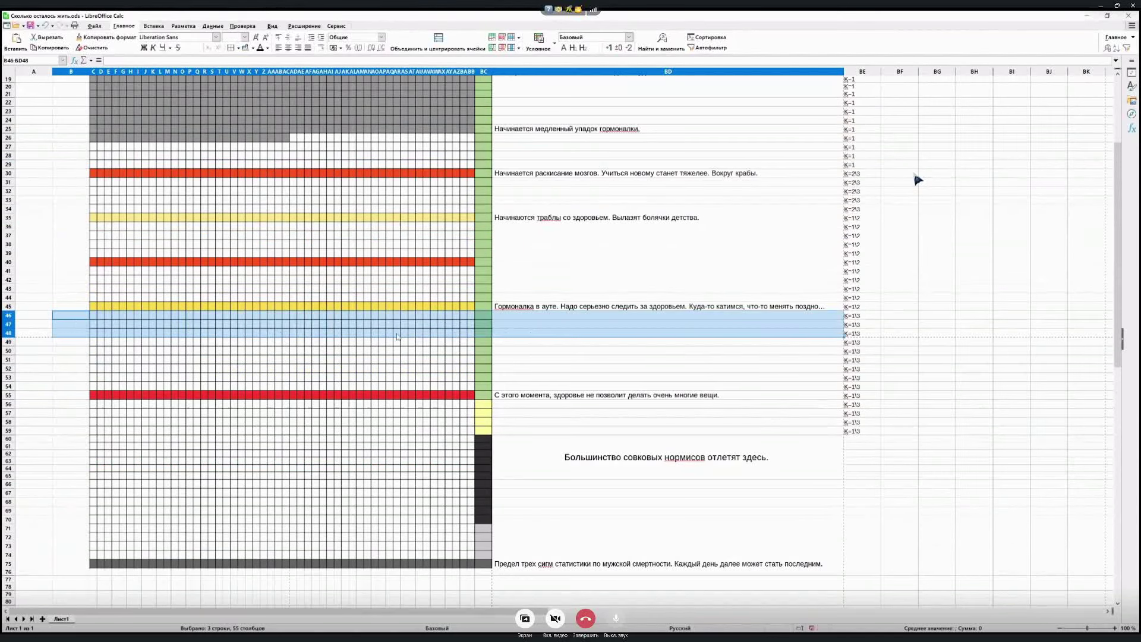
scroll(183, 339, up, 6)
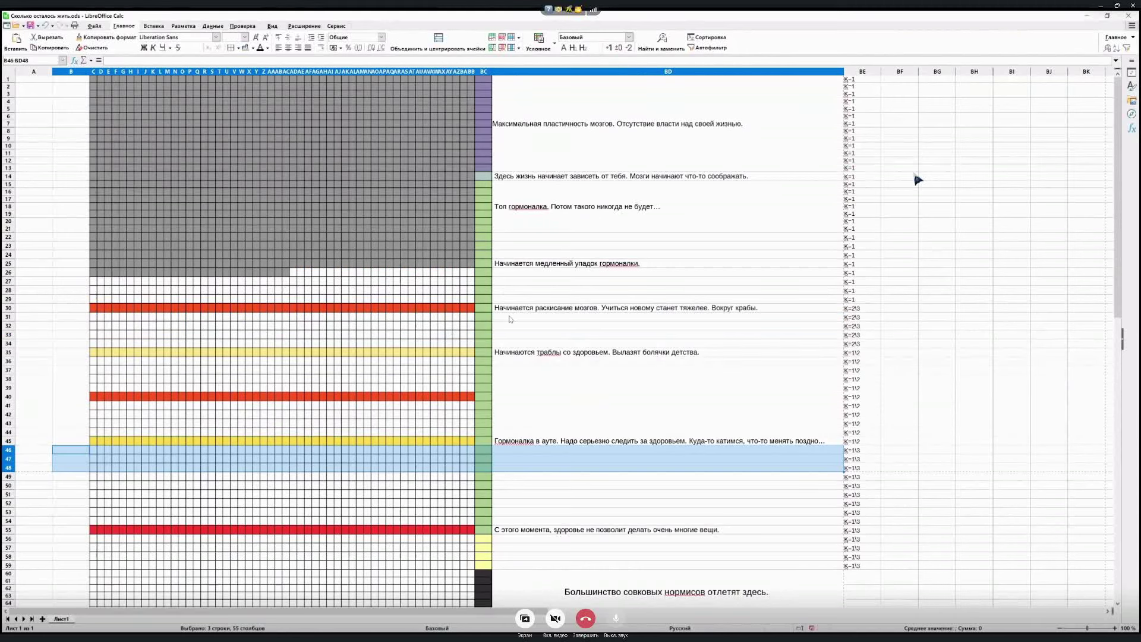
scroll(531, 317, down, 3)
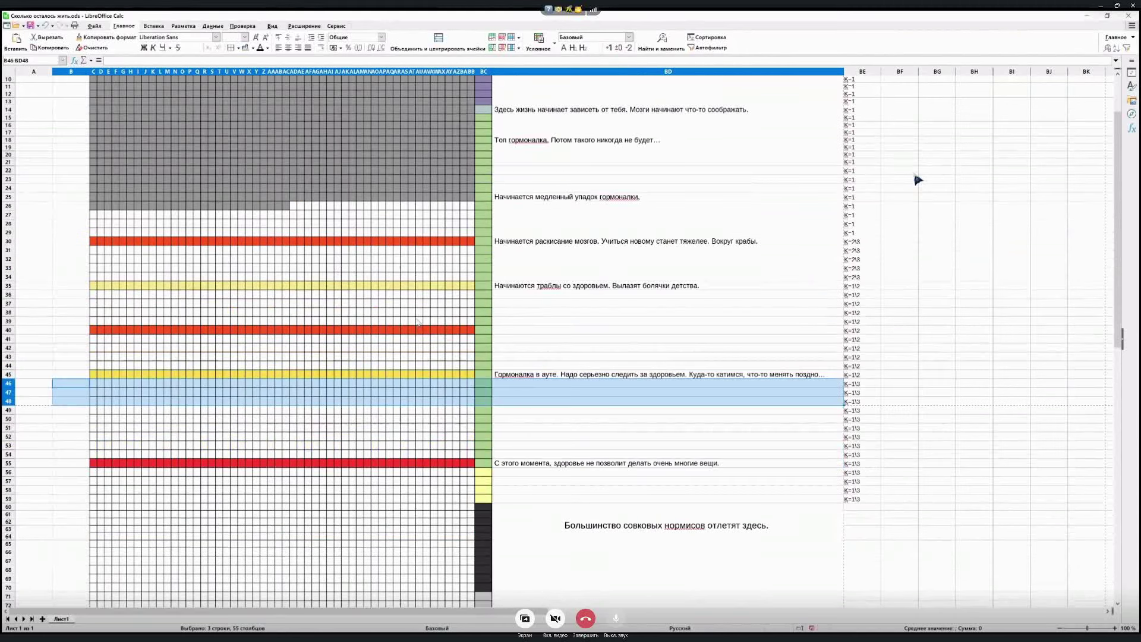
Review the unlived weeks from row 26 on, highlighting B27:I32, rows 50 to 52 and rows 25 to 49 with their stage notes
click(168, 205)
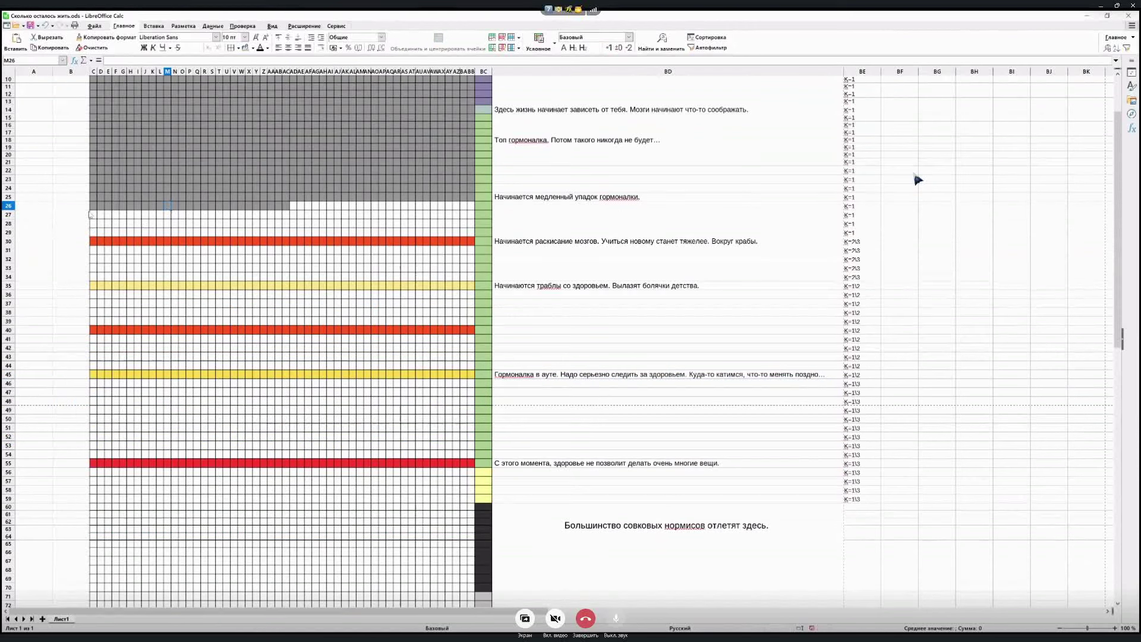
drag(90, 215, 140, 260)
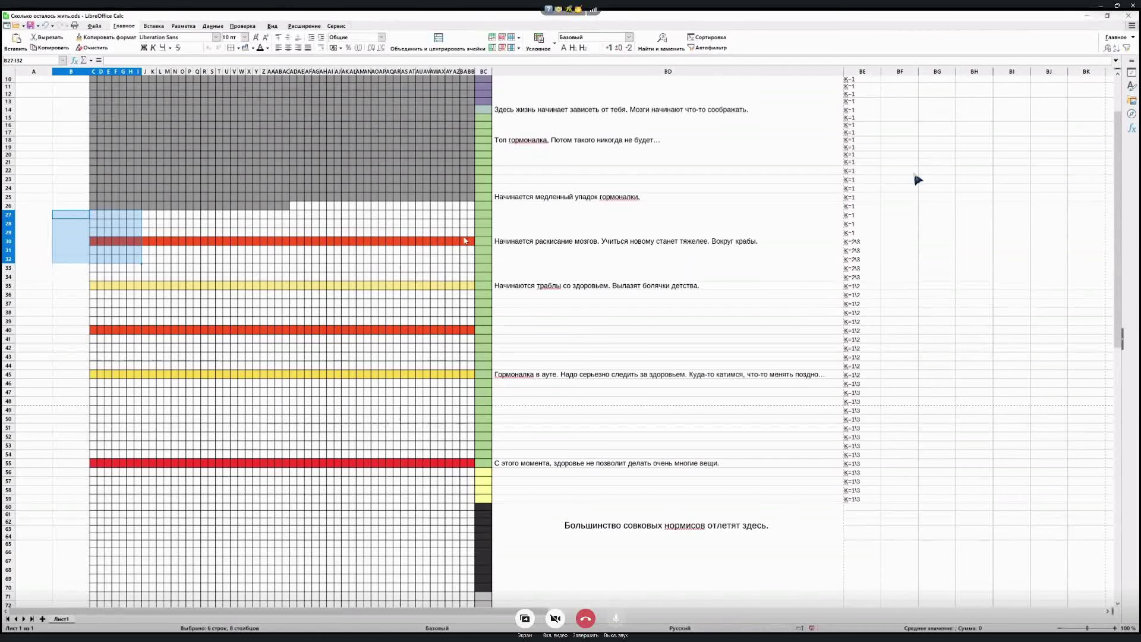
scroll(465, 241, down, 3)
click(241, 200)
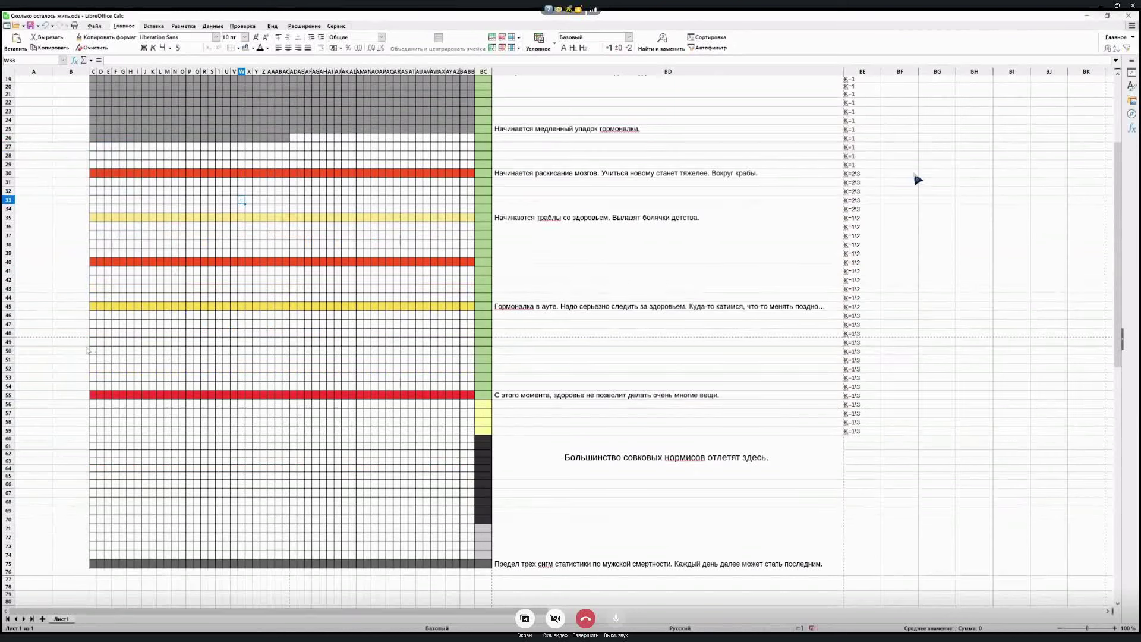
drag(67, 352, 956, 370)
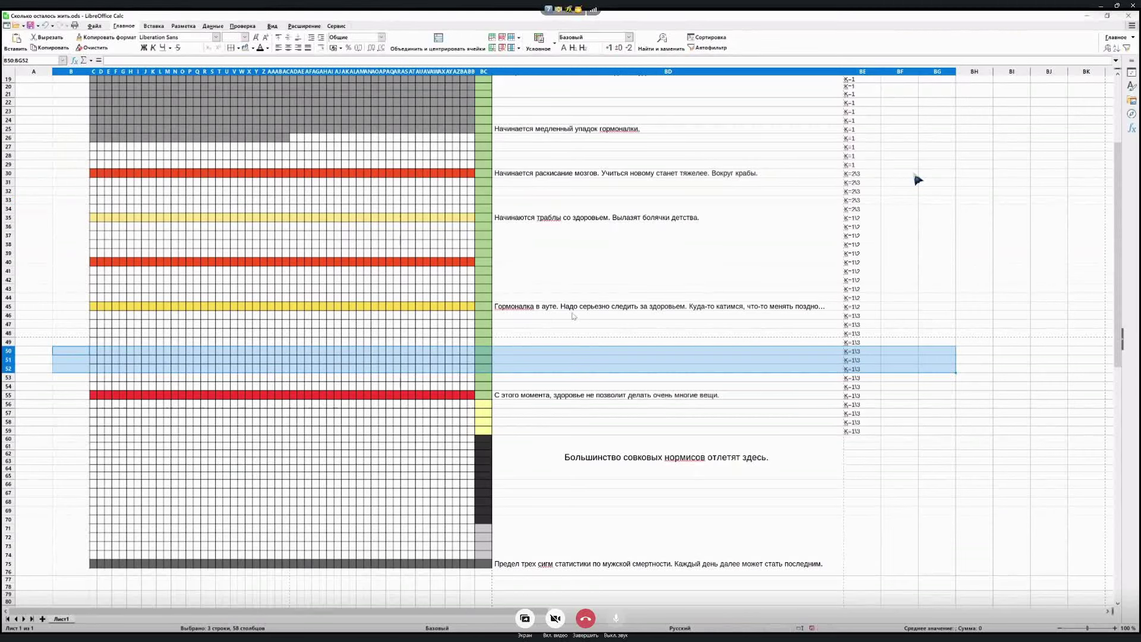
scroll(574, 315, up, 3)
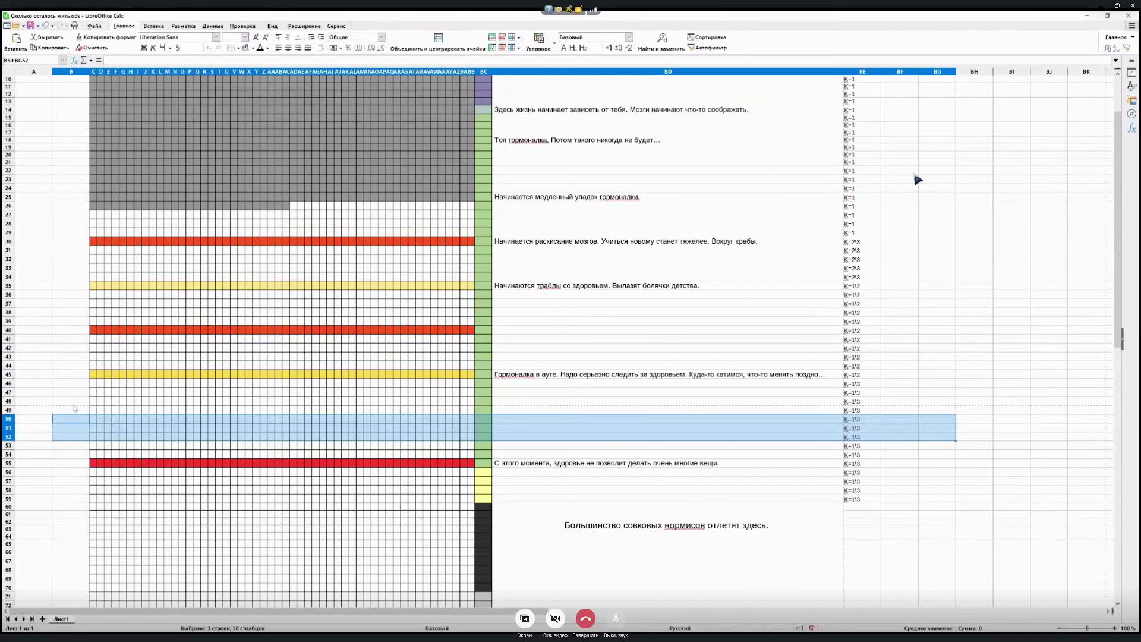
drag(75, 409, 513, 202)
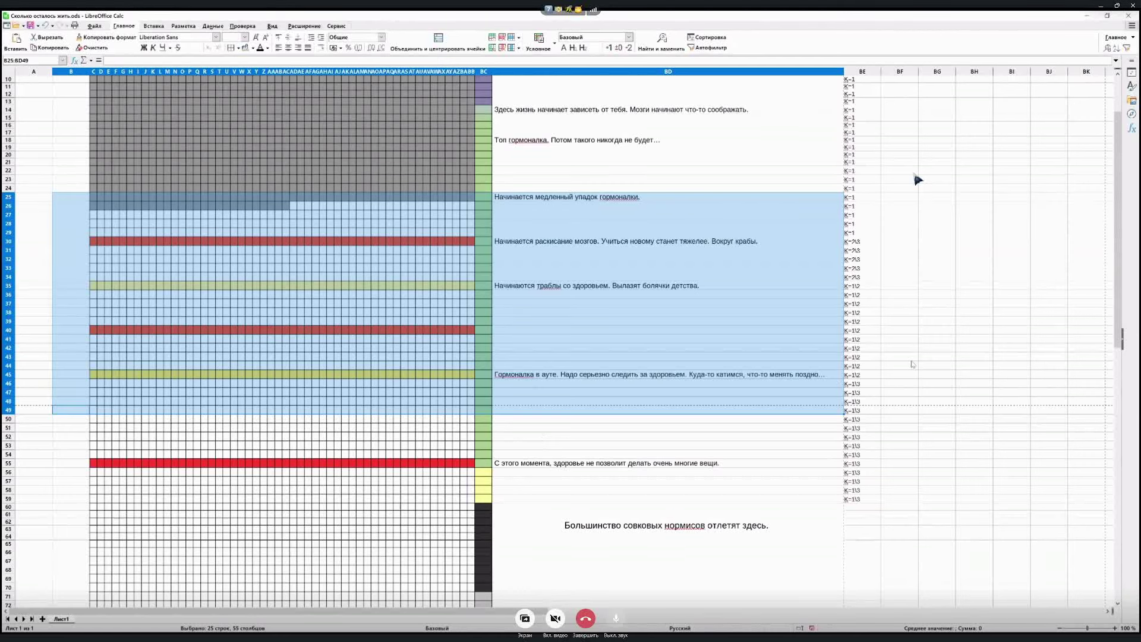
click(912, 359)
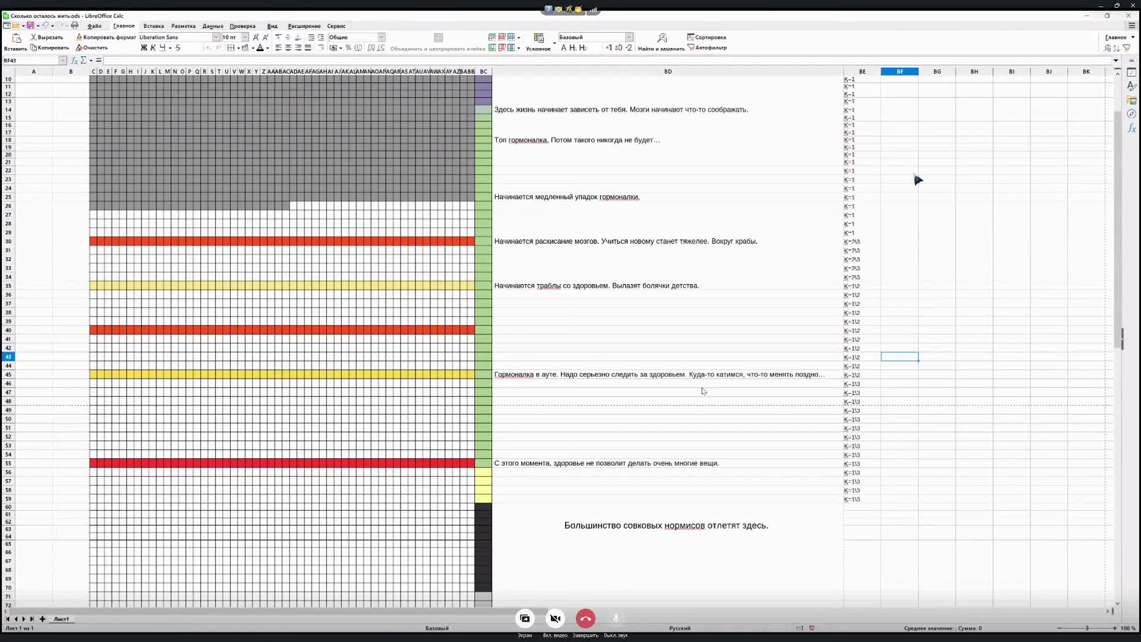
Undo the recolouring of stage column BC back to its earlier yellow, cream, red and grey fills
drag(483, 374, 483, 197)
drag(484, 552, 484, 587)
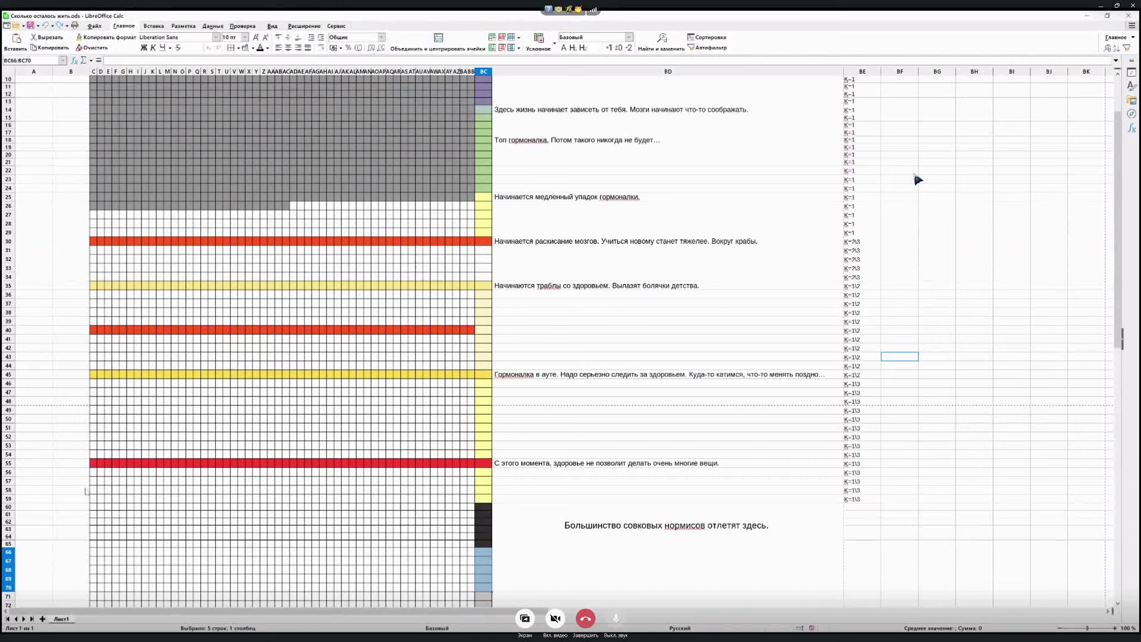
Examine the earlier stage colours against the weeks grid, highlighting B24:Q29, row 20, rows 22 to 69 and rows 21 to 25
drag(70, 569, 257, 471)
drag(71, 187, 198, 233)
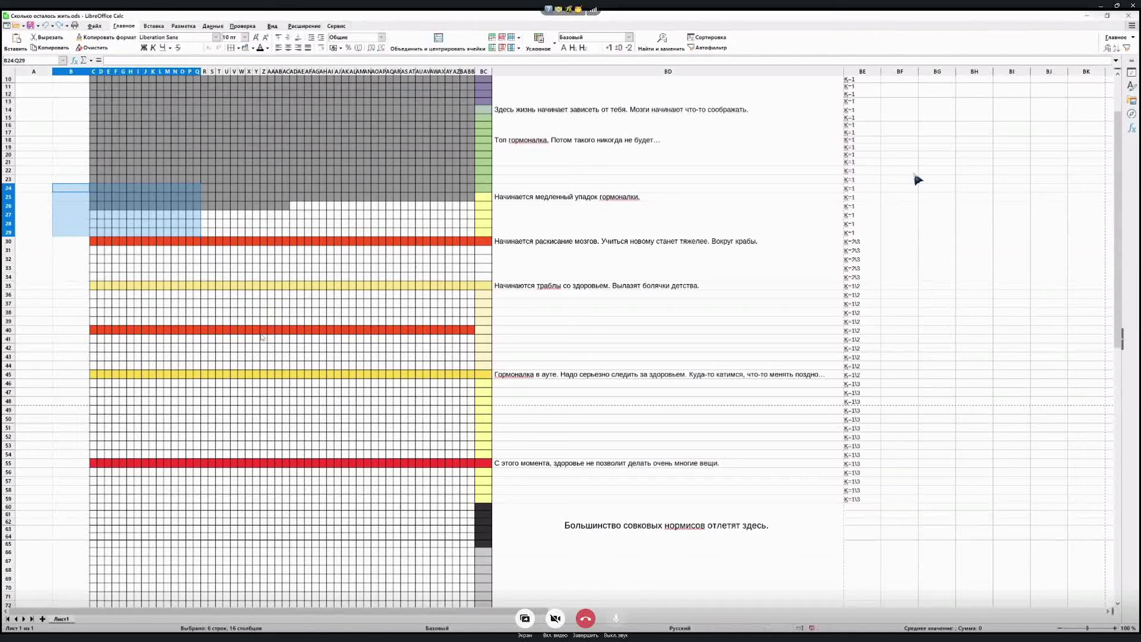
click(10, 155)
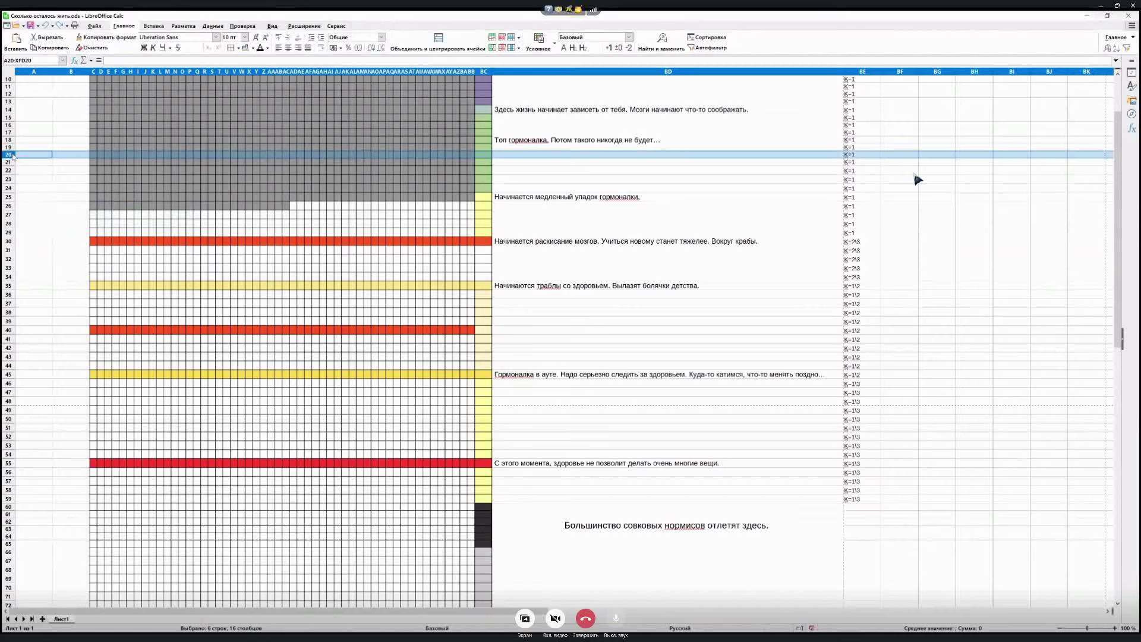
click(21, 119)
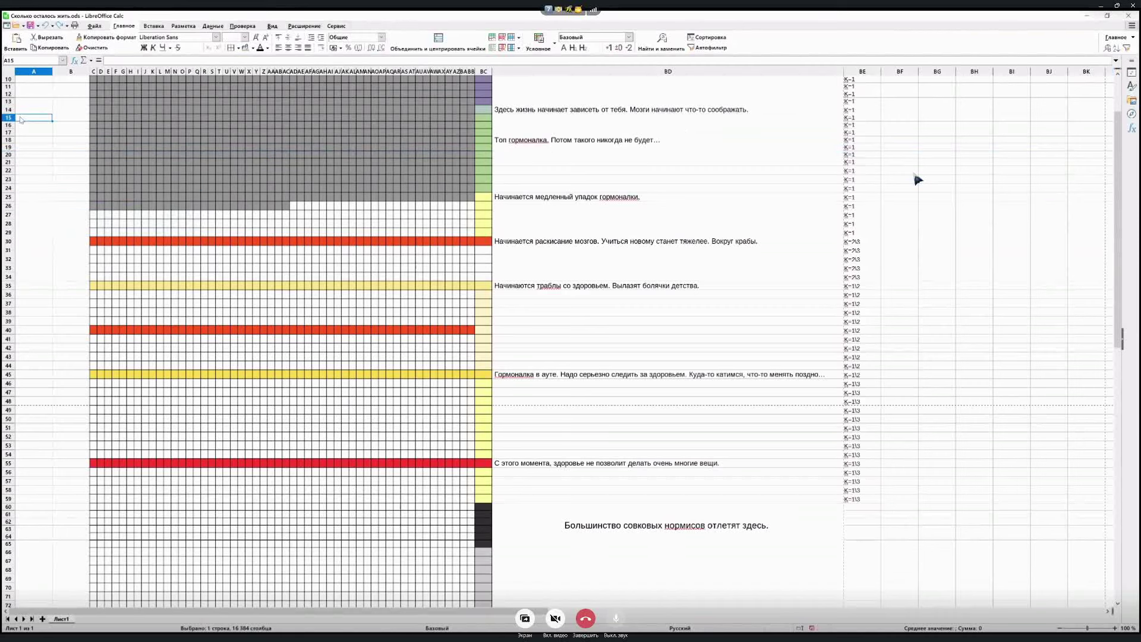
click(19, 157)
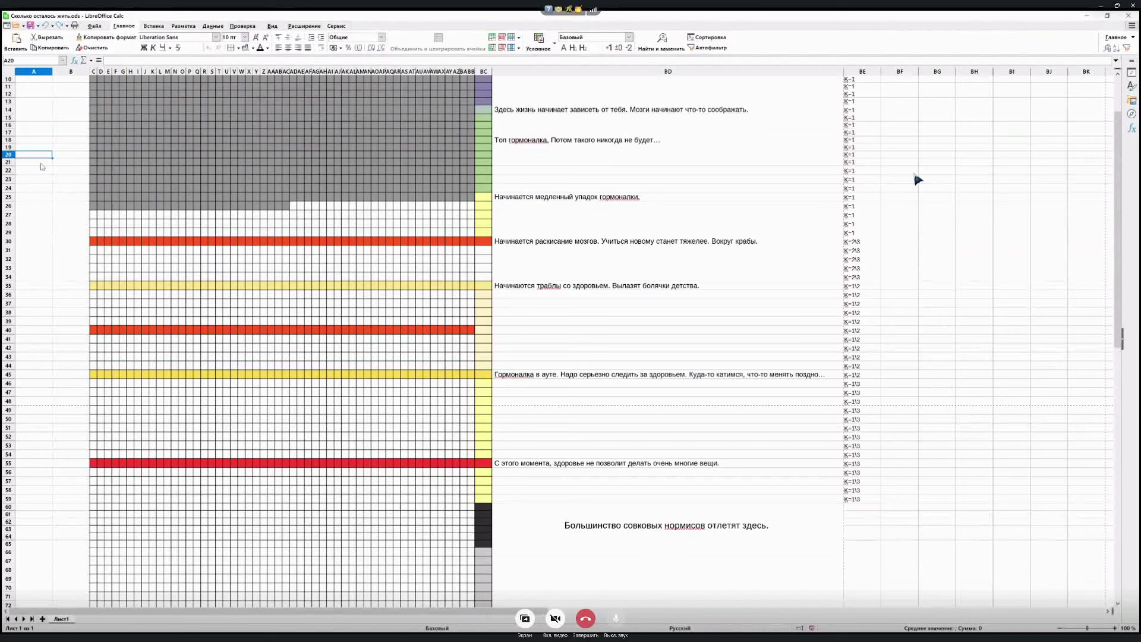
drag(36, 579, 534, 167)
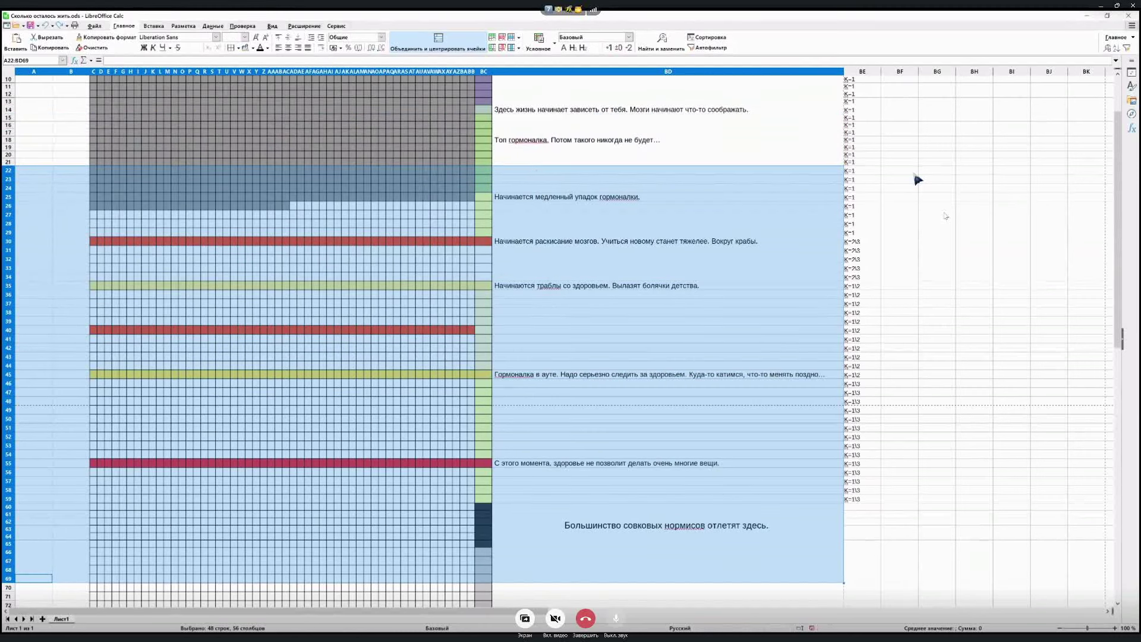
click(904, 162)
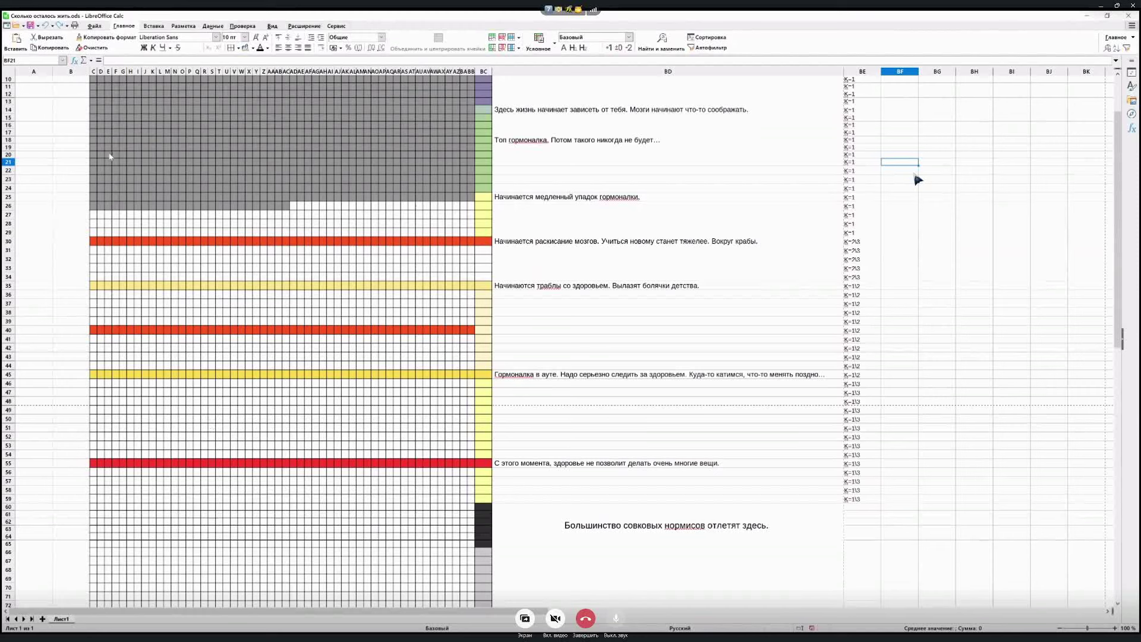
drag(34, 161, 501, 195)
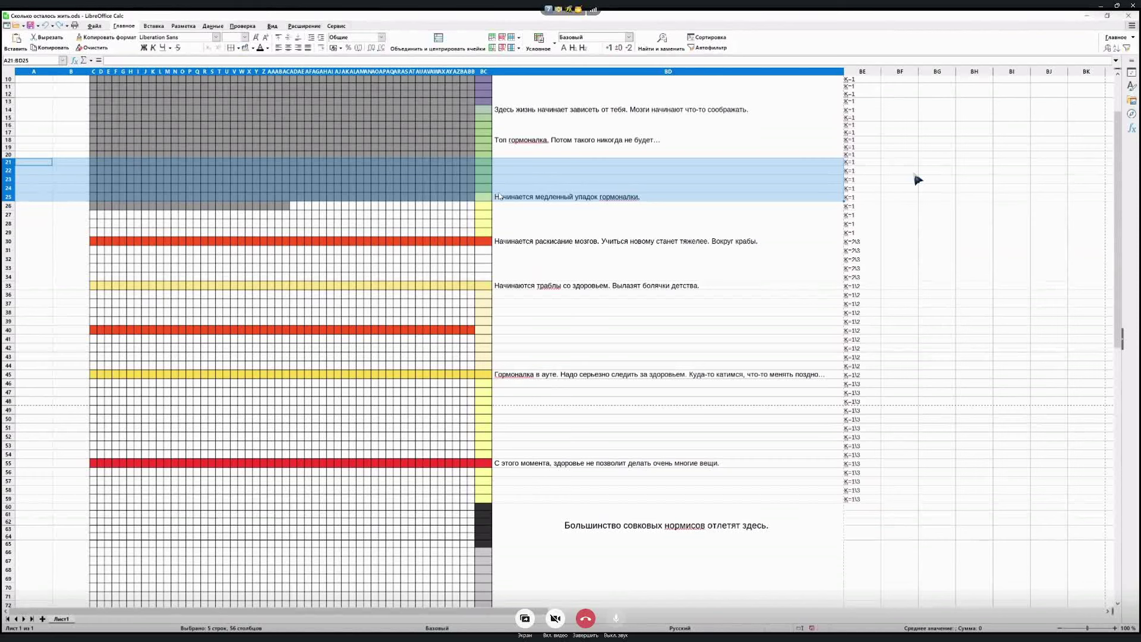
scroll(547, 319, down, 3)
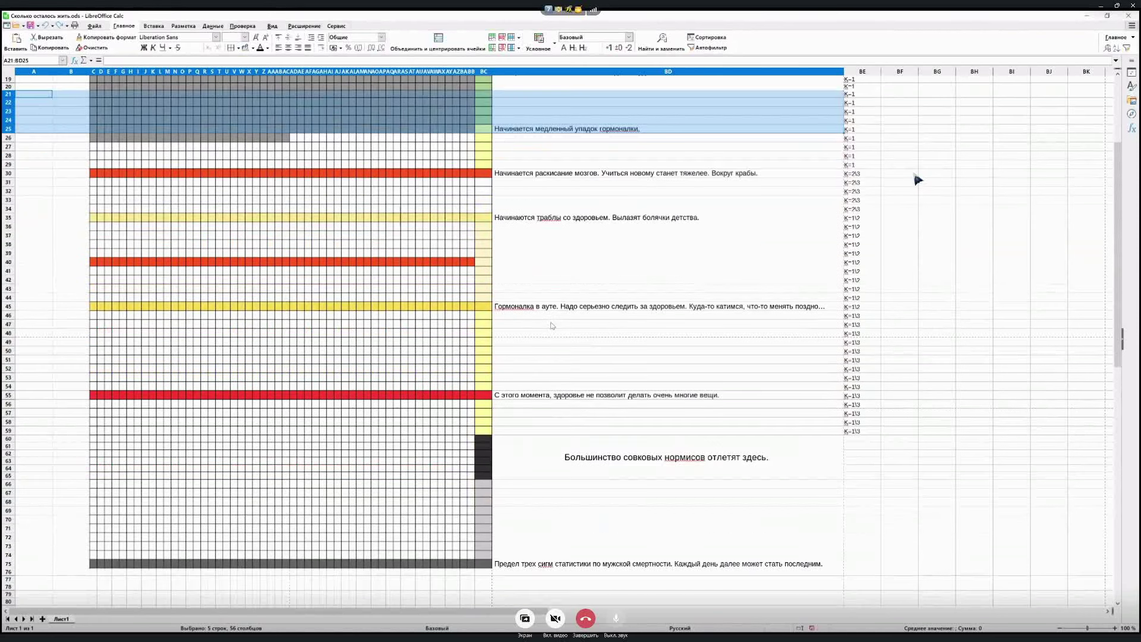
scroll(553, 325, up, 3)
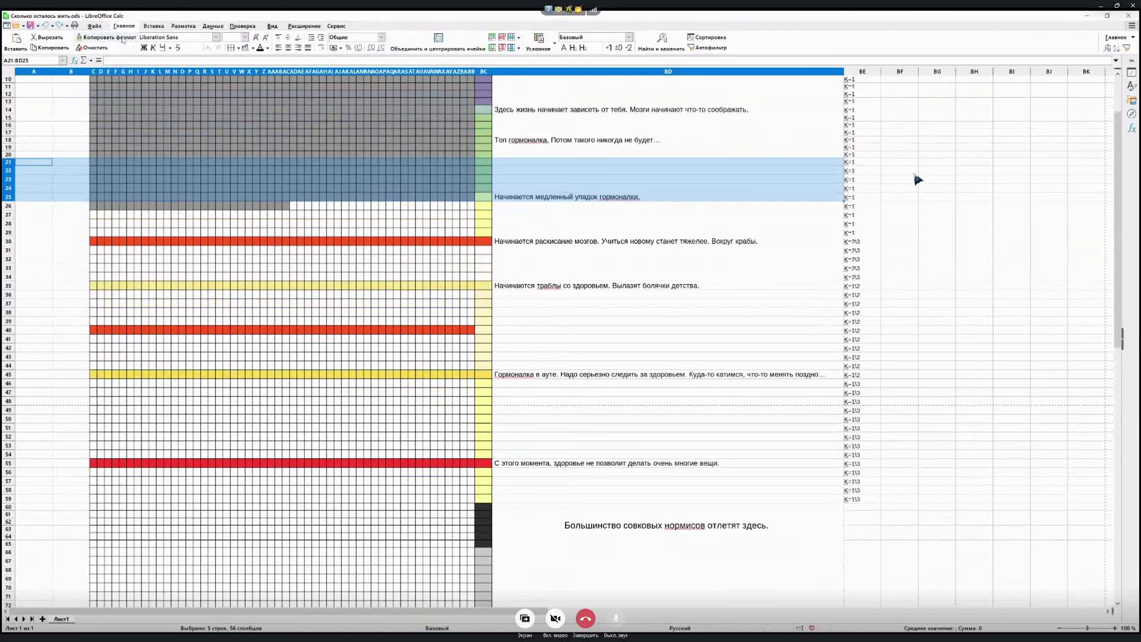
Redo the undone fills in column BC, with green down to row 55 and the dark fill down to row 70
click(60, 25)
click(60, 26)
click(59, 25)
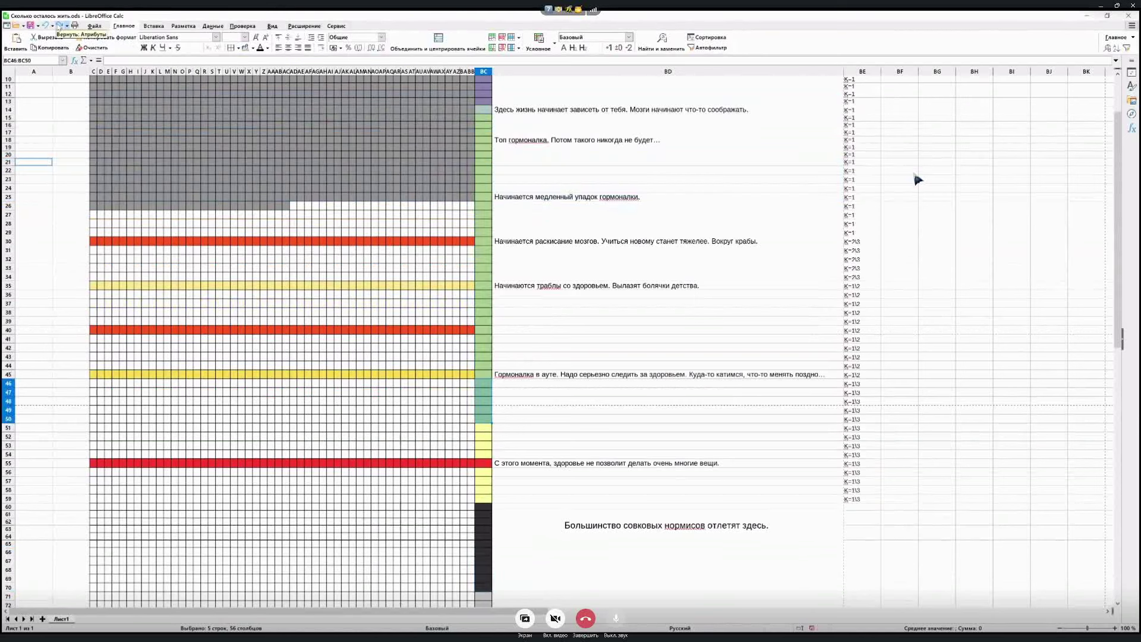
click(60, 26)
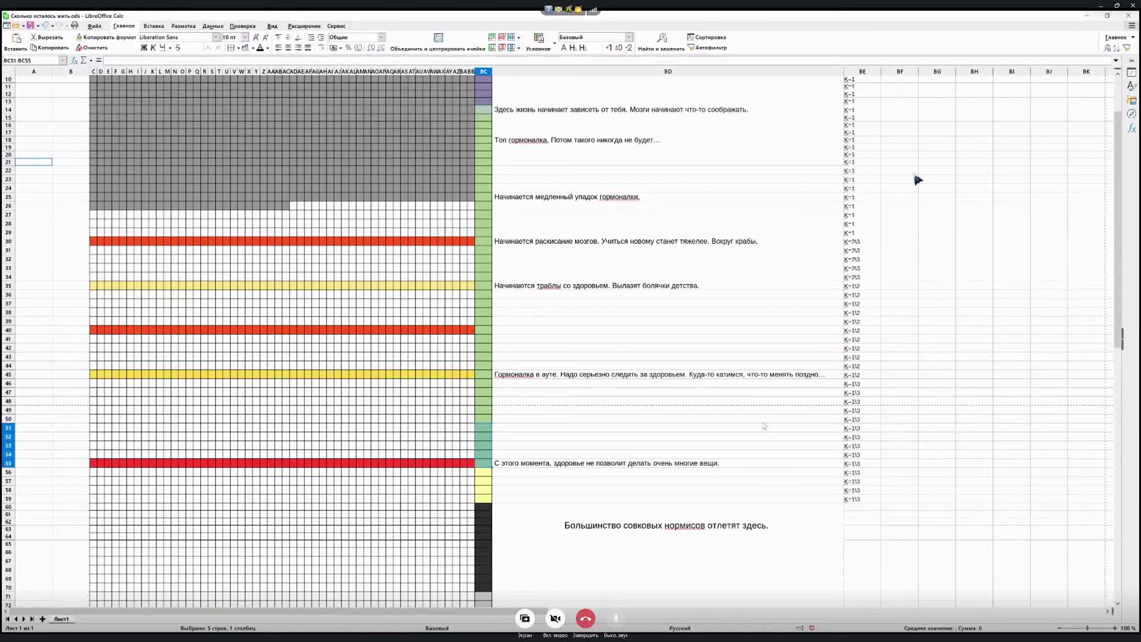
Look through the whole weeks grid, from the first childhood rows to the final row 75, alongside the stage notes
click(1015, 410)
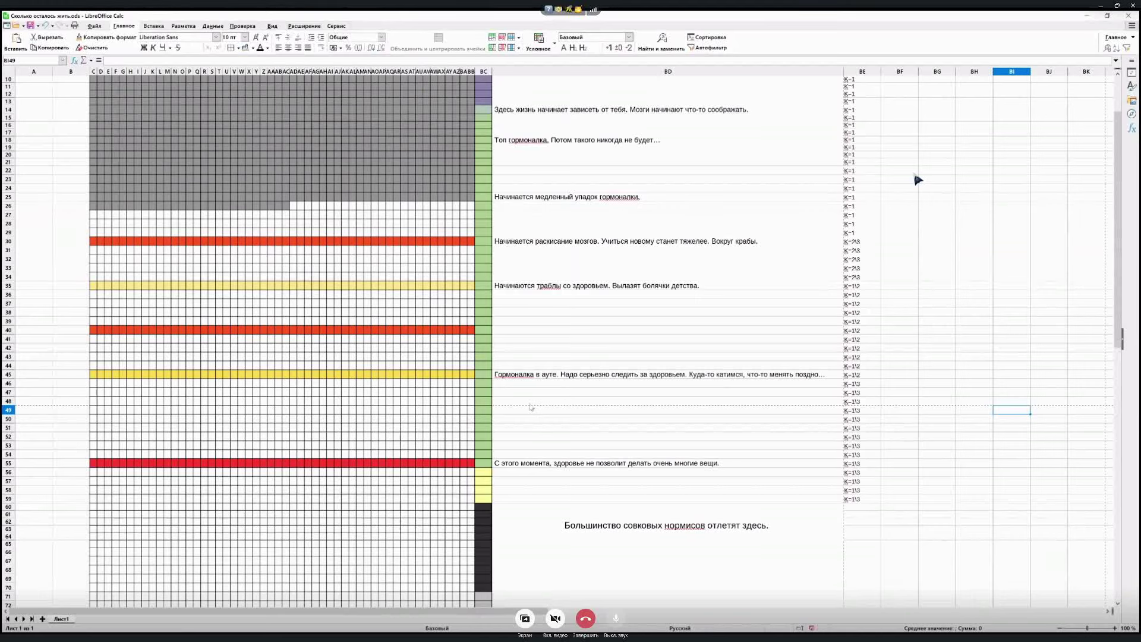
scroll(533, 408, down, 6)
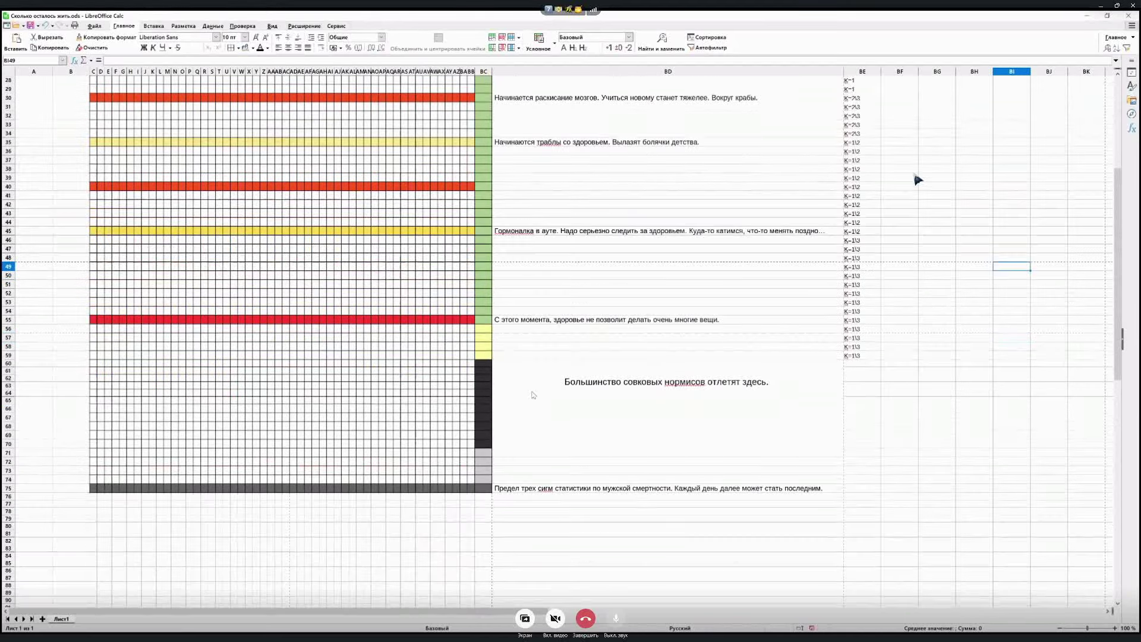
scroll(533, 398, up, 3)
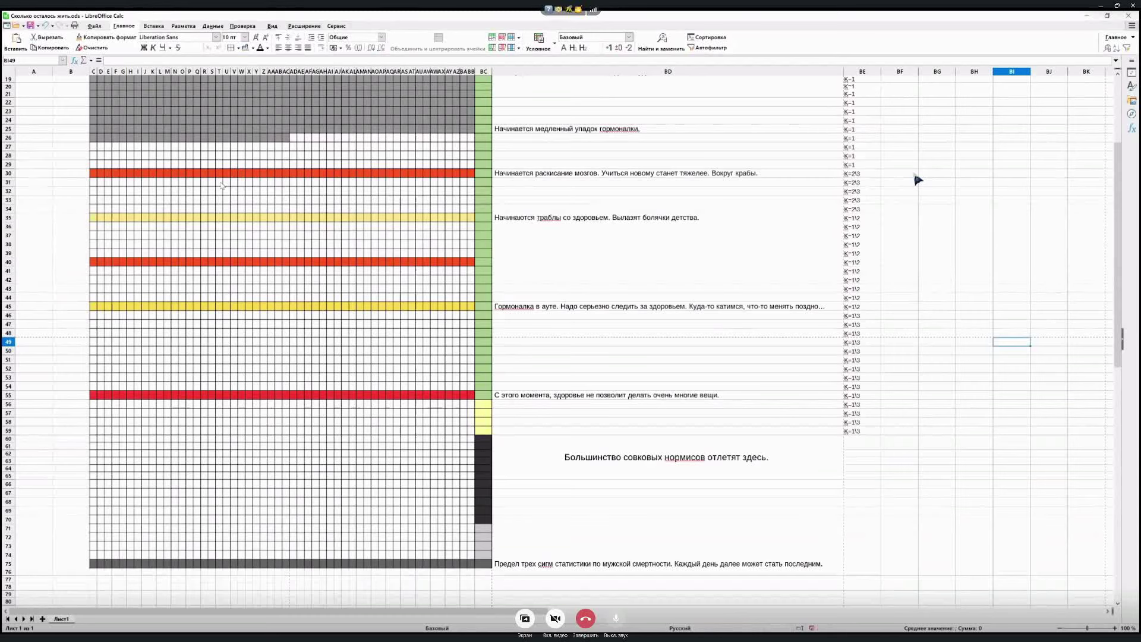
scroll(221, 185, up, 6)
scroll(221, 186, down, 3)
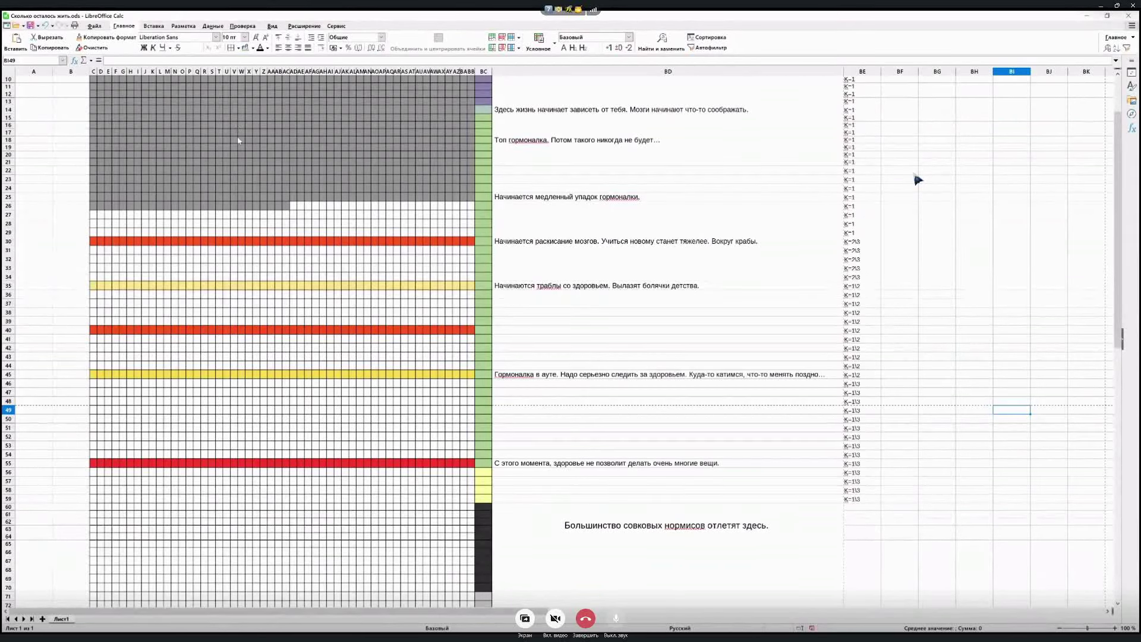
scroll(238, 140, down, 3)
scroll(240, 144, down, 3)
scroll(263, 150, up, 3)
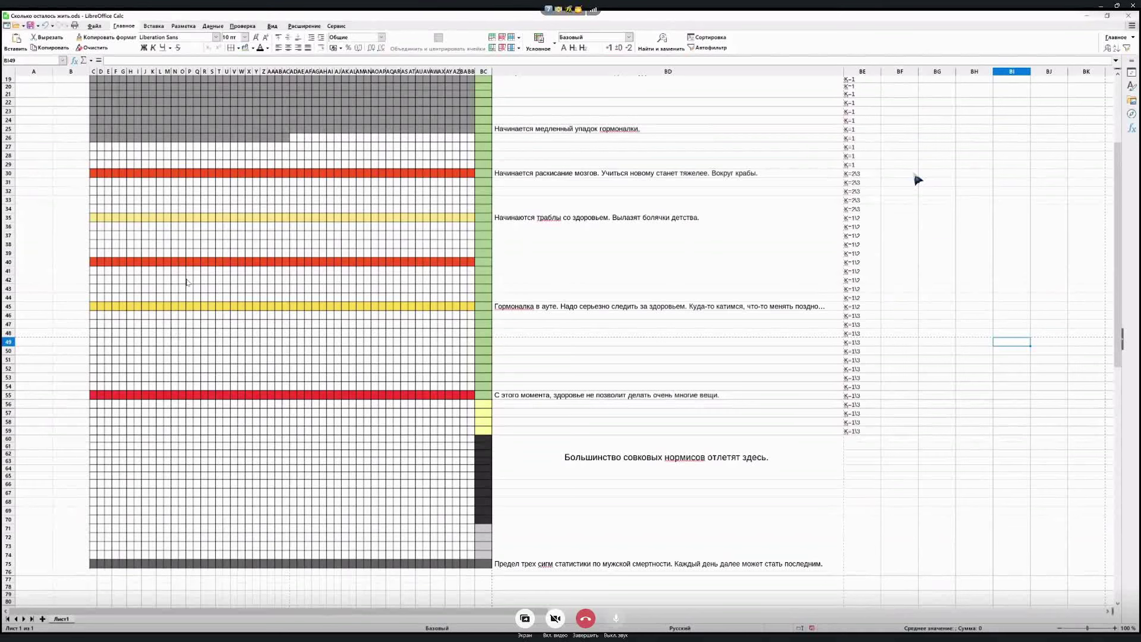
scroll(107, 220, up, 6)
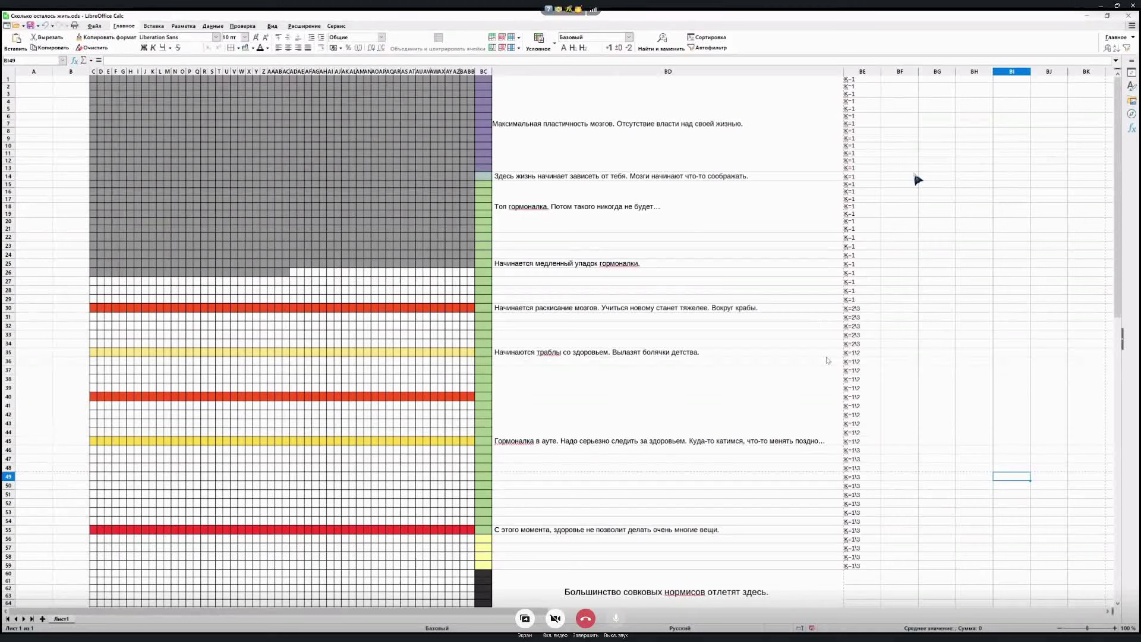
Inspect the learning coefficients in BE48 and BE23:BE25 and compare them with the stages across the grid
click(875, 471)
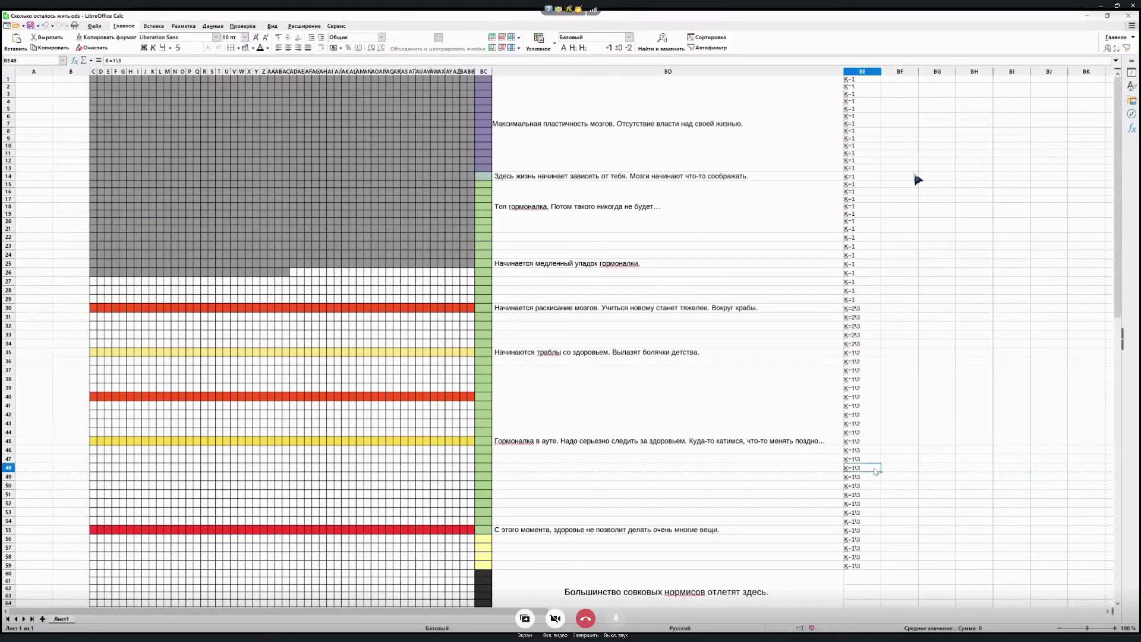
drag(858, 246, 865, 266)
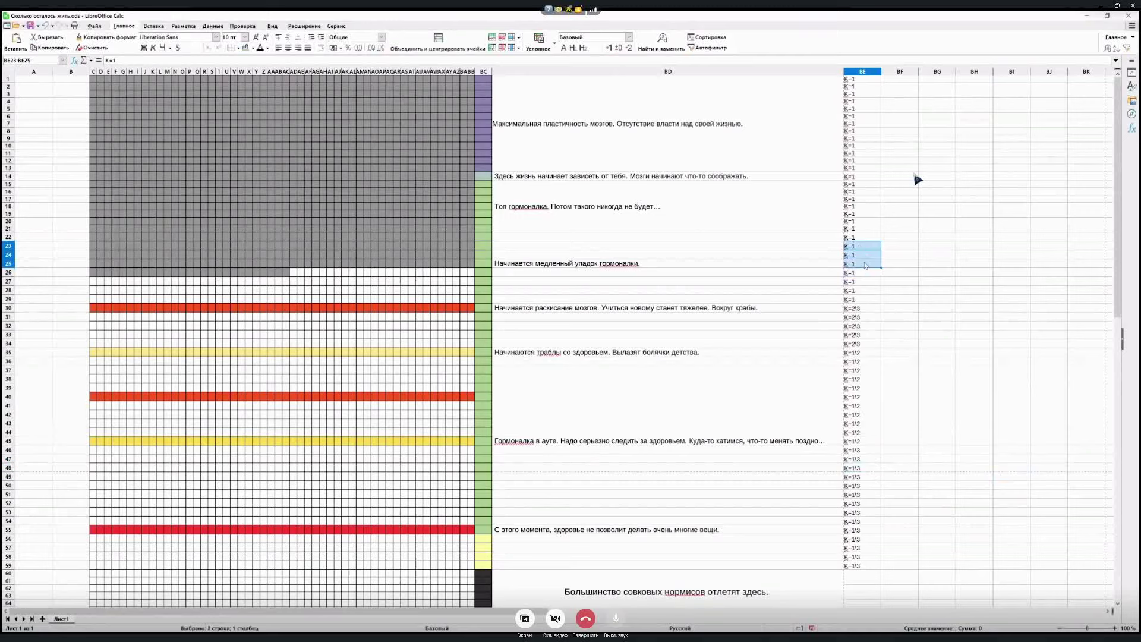
click(932, 265)
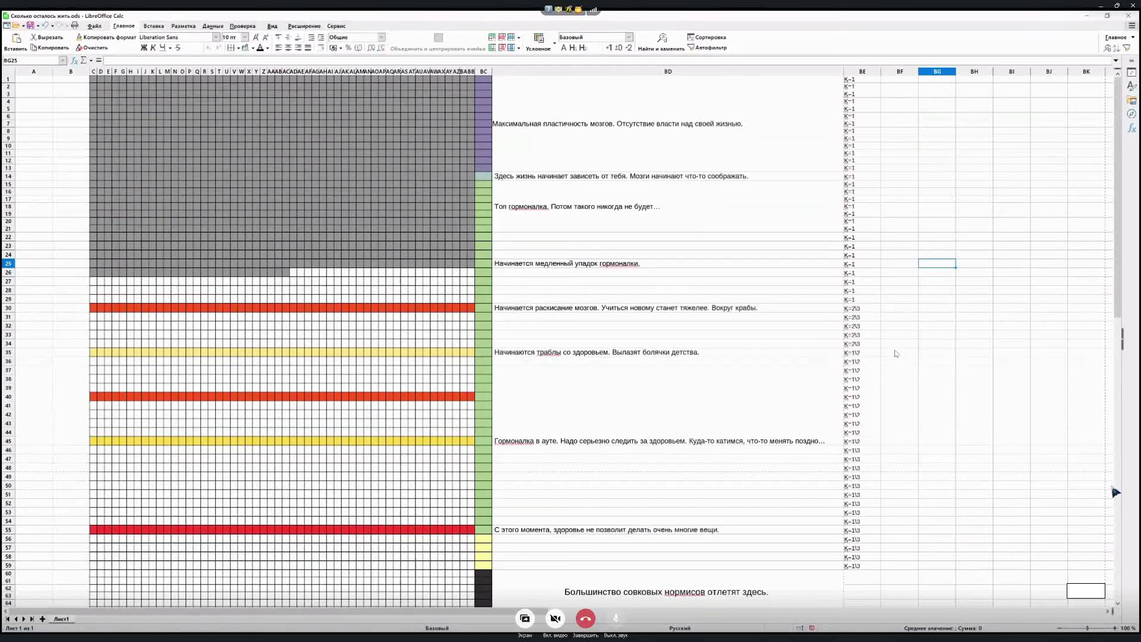
scroll(896, 354, down, 9)
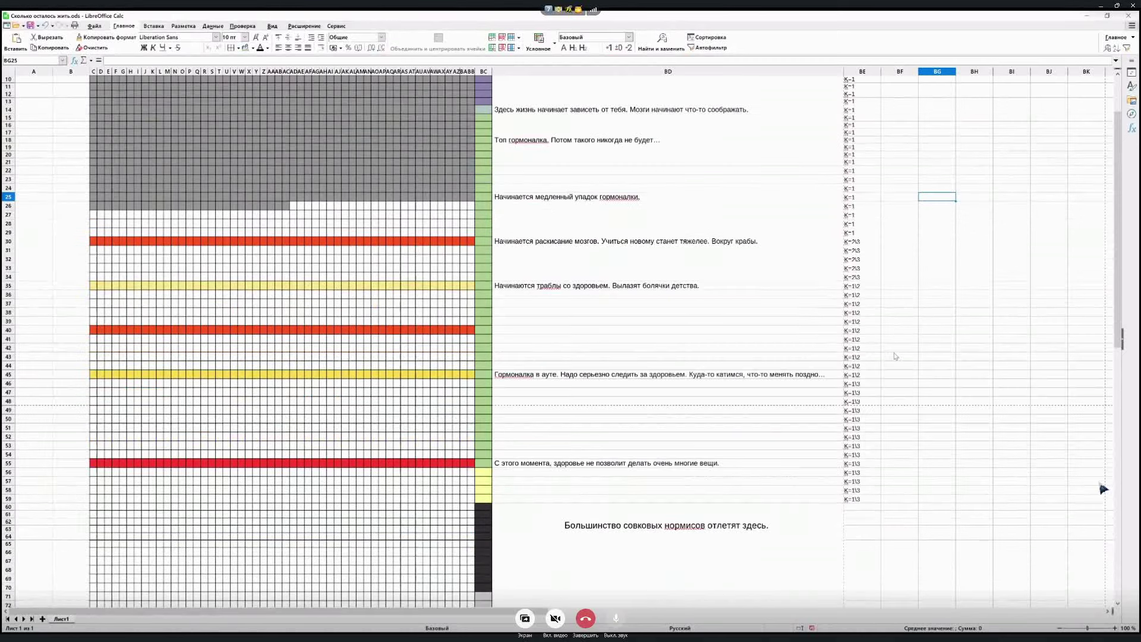
scroll(896, 355, up, 9)
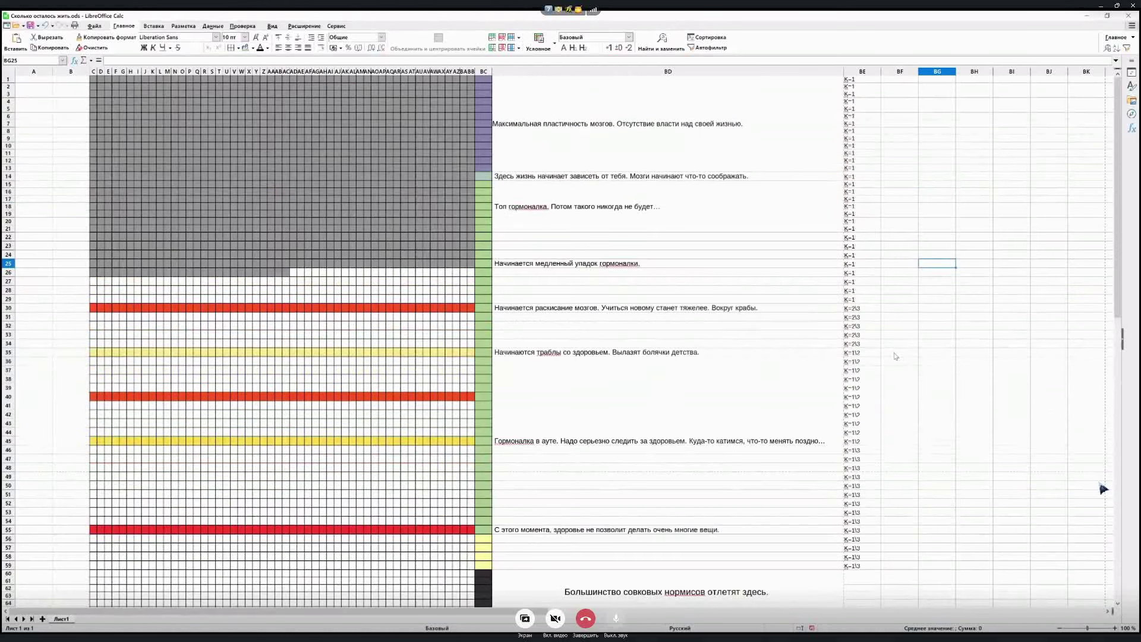